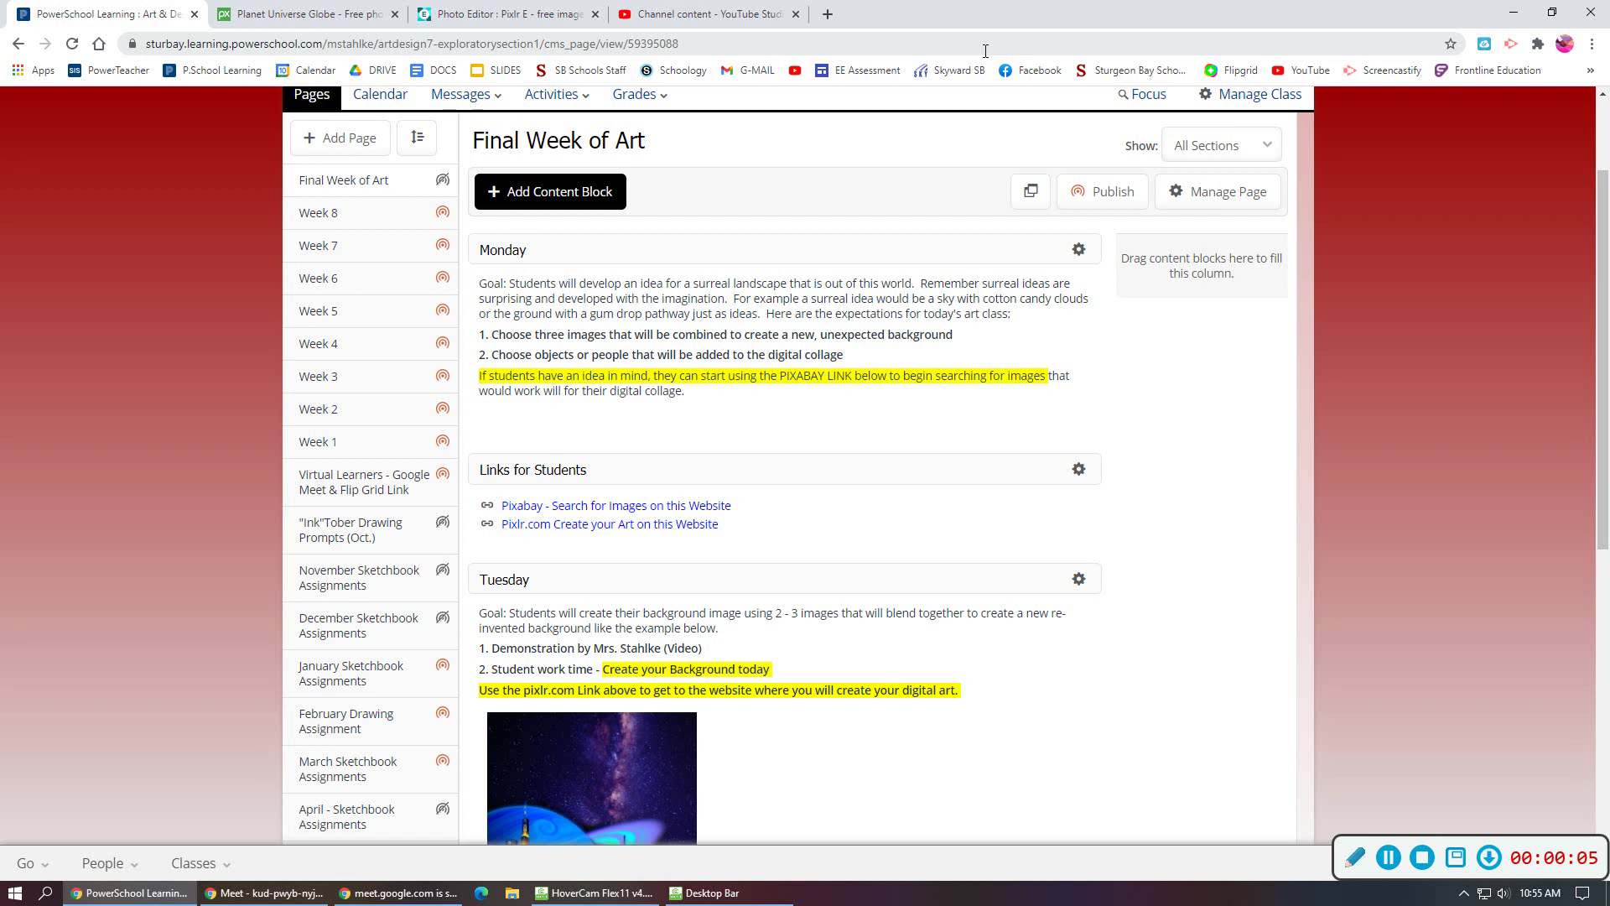
# Follow the 'Pixlr.com Create your Art on this Website' link under Links for Students.
pyautogui.scroll(-5, 920, 381)
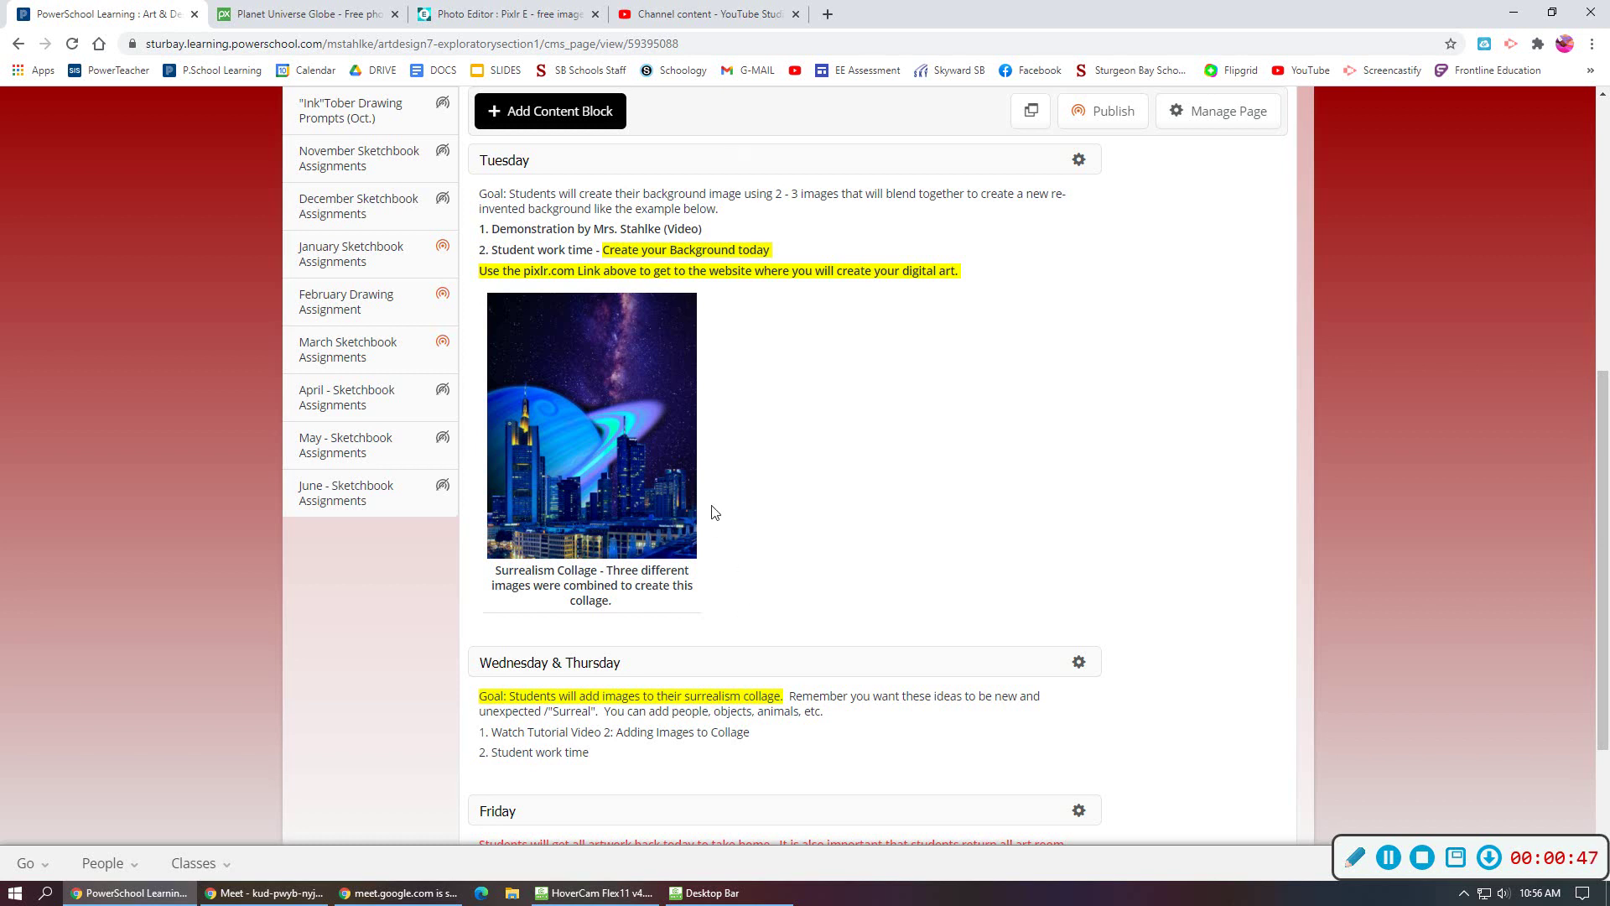
pyautogui.scroll(4, 712, 506)
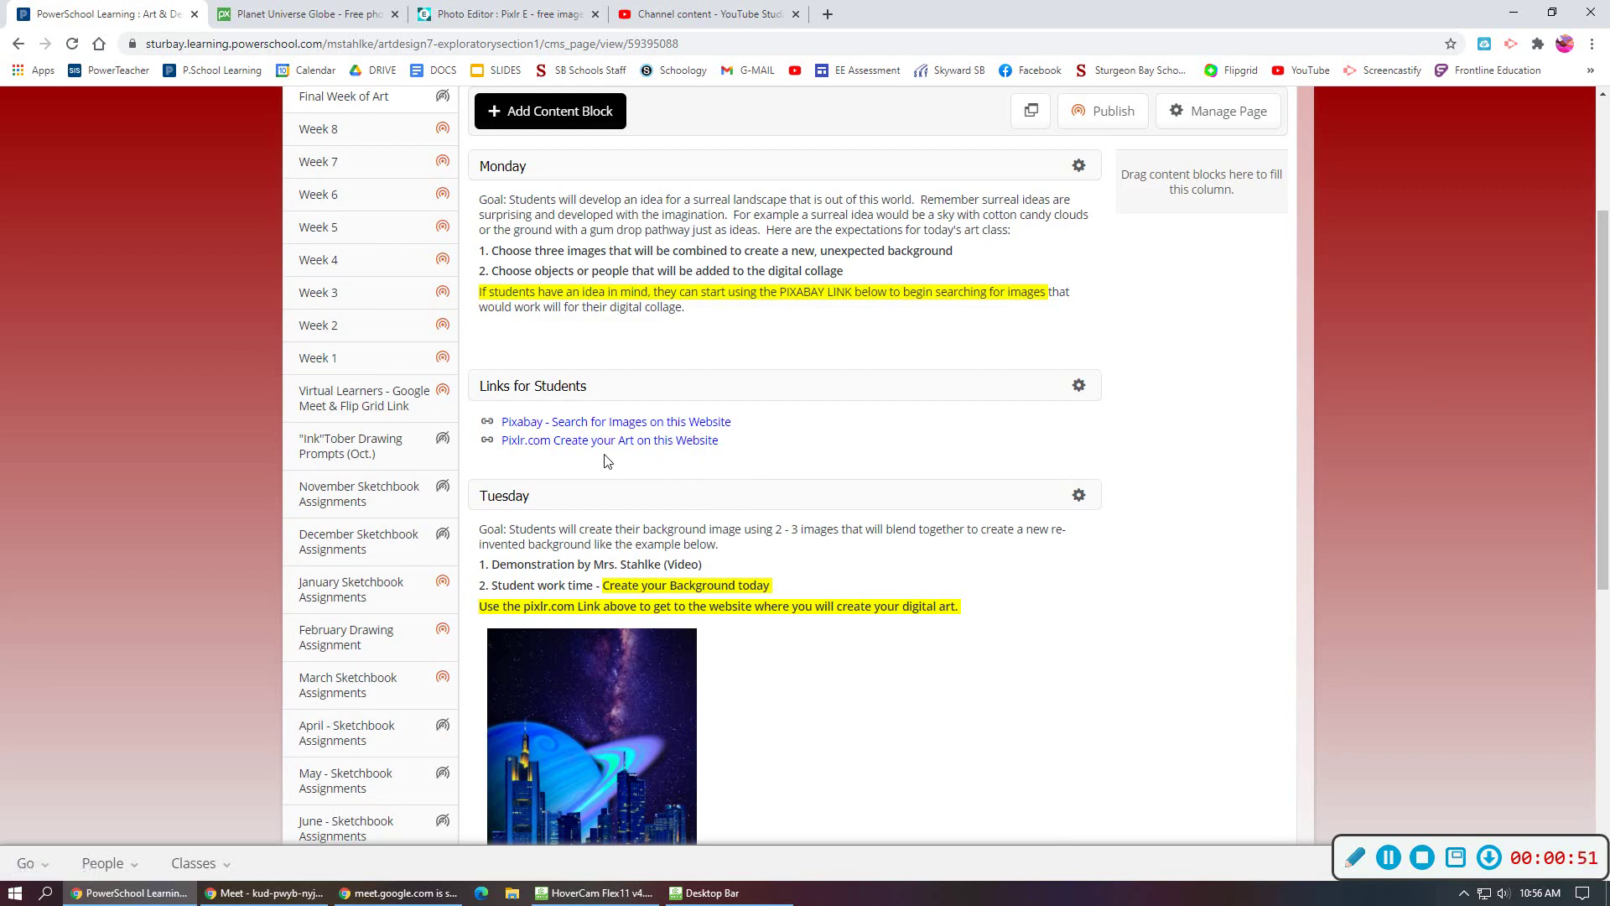
pyautogui.click(570, 444)
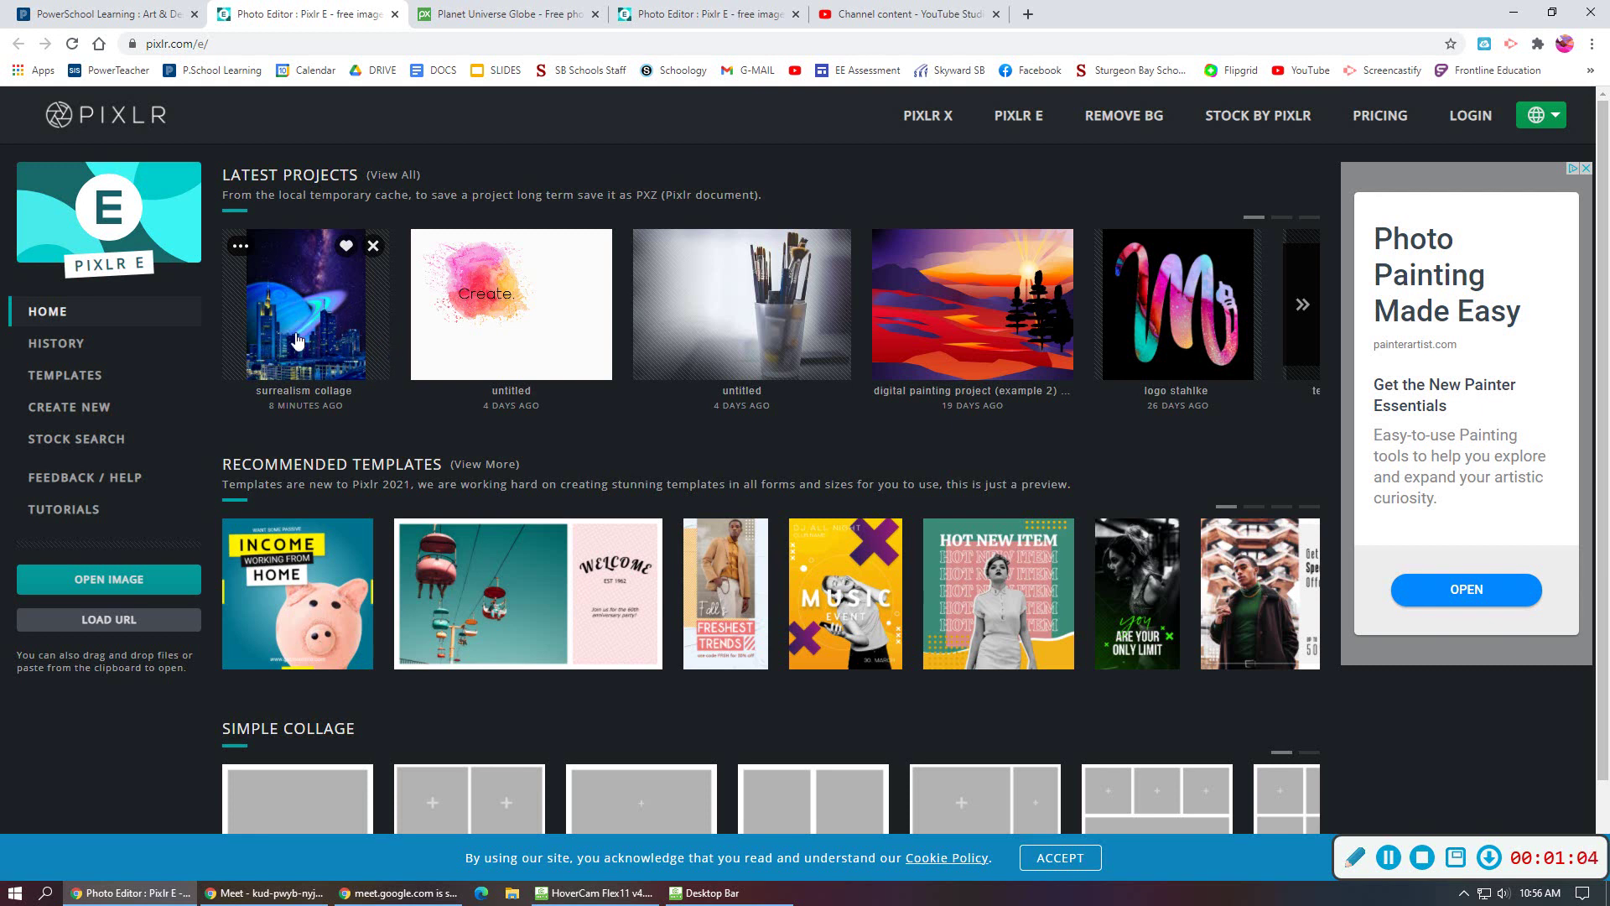
# Open the Surrealism Collage PNG from the Downloads folder in the editor.
pyautogui.click(119, 581)
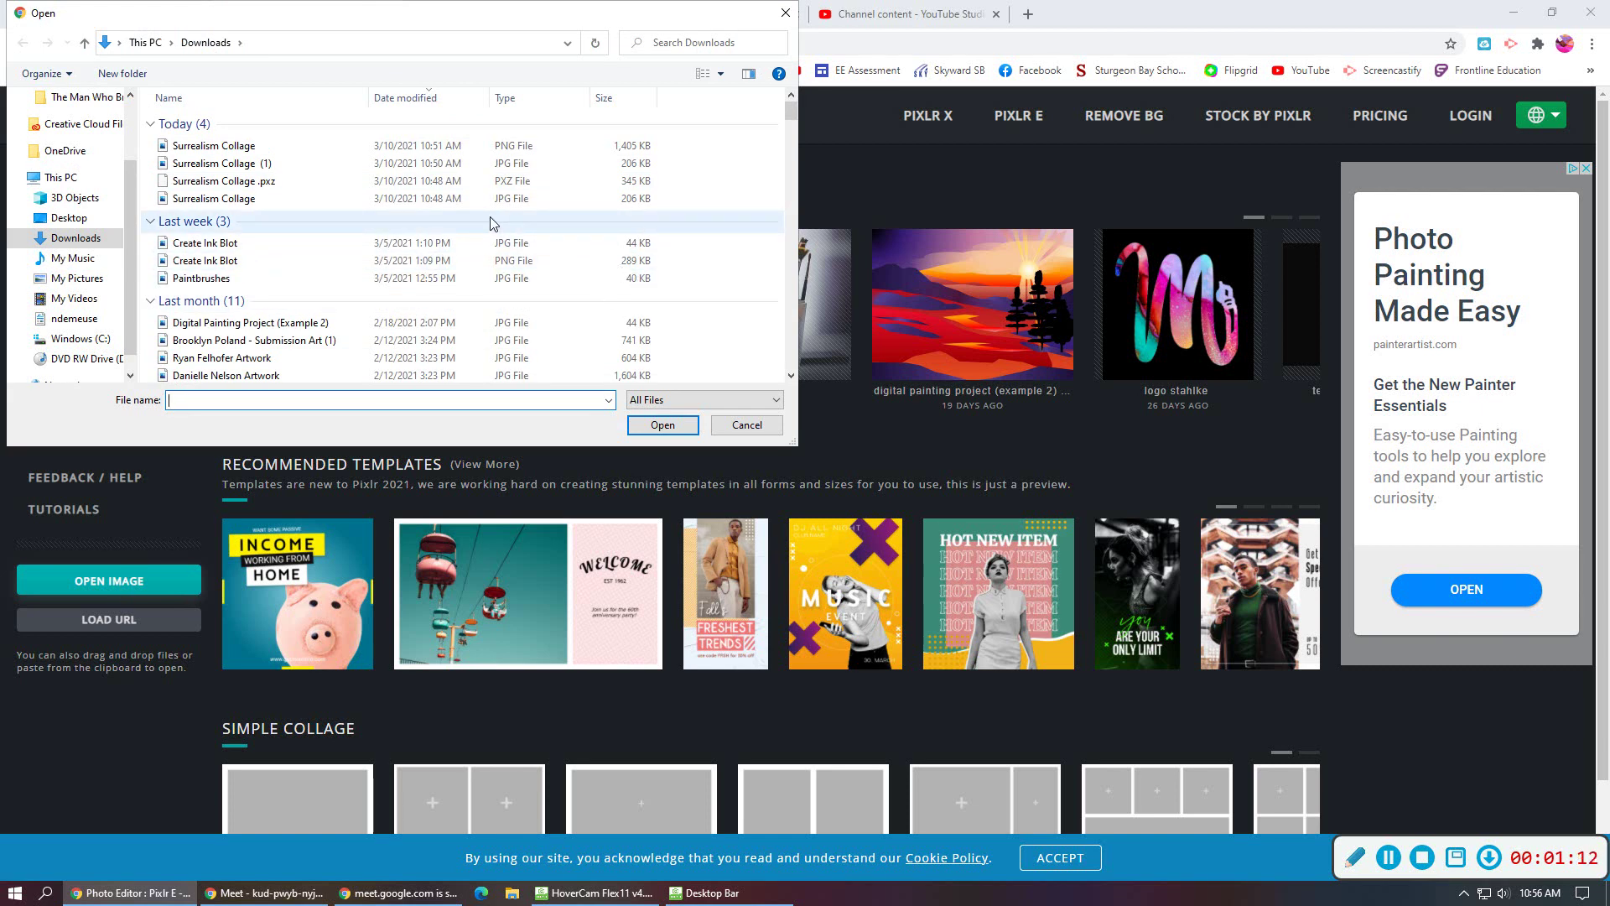
pyautogui.click(215, 151)
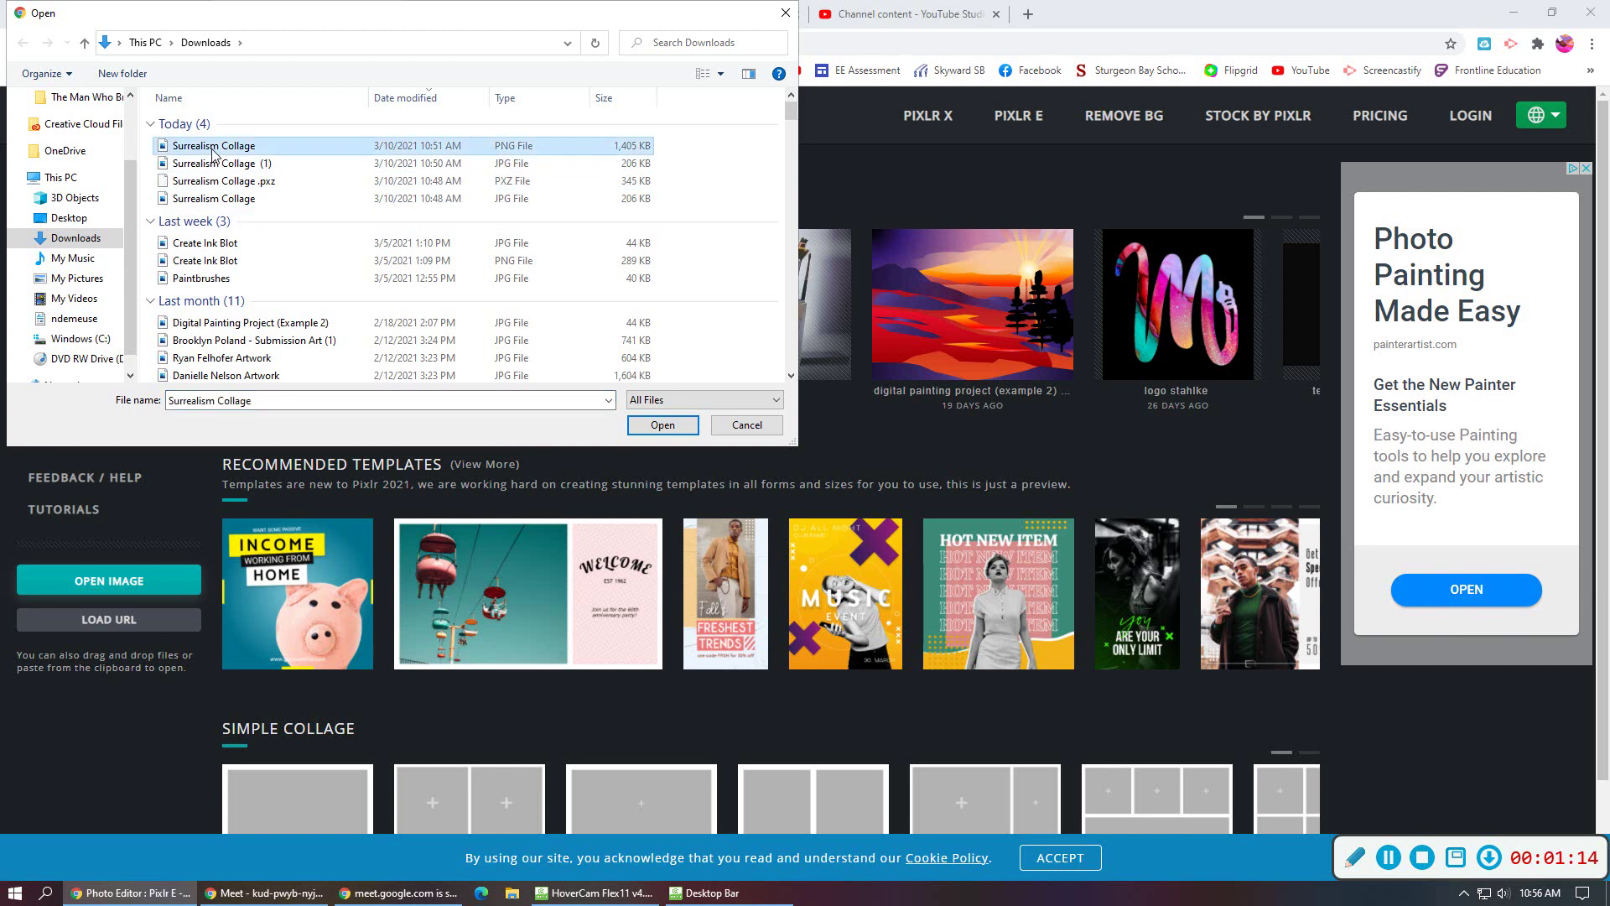
pyautogui.doubleClick(237, 151)
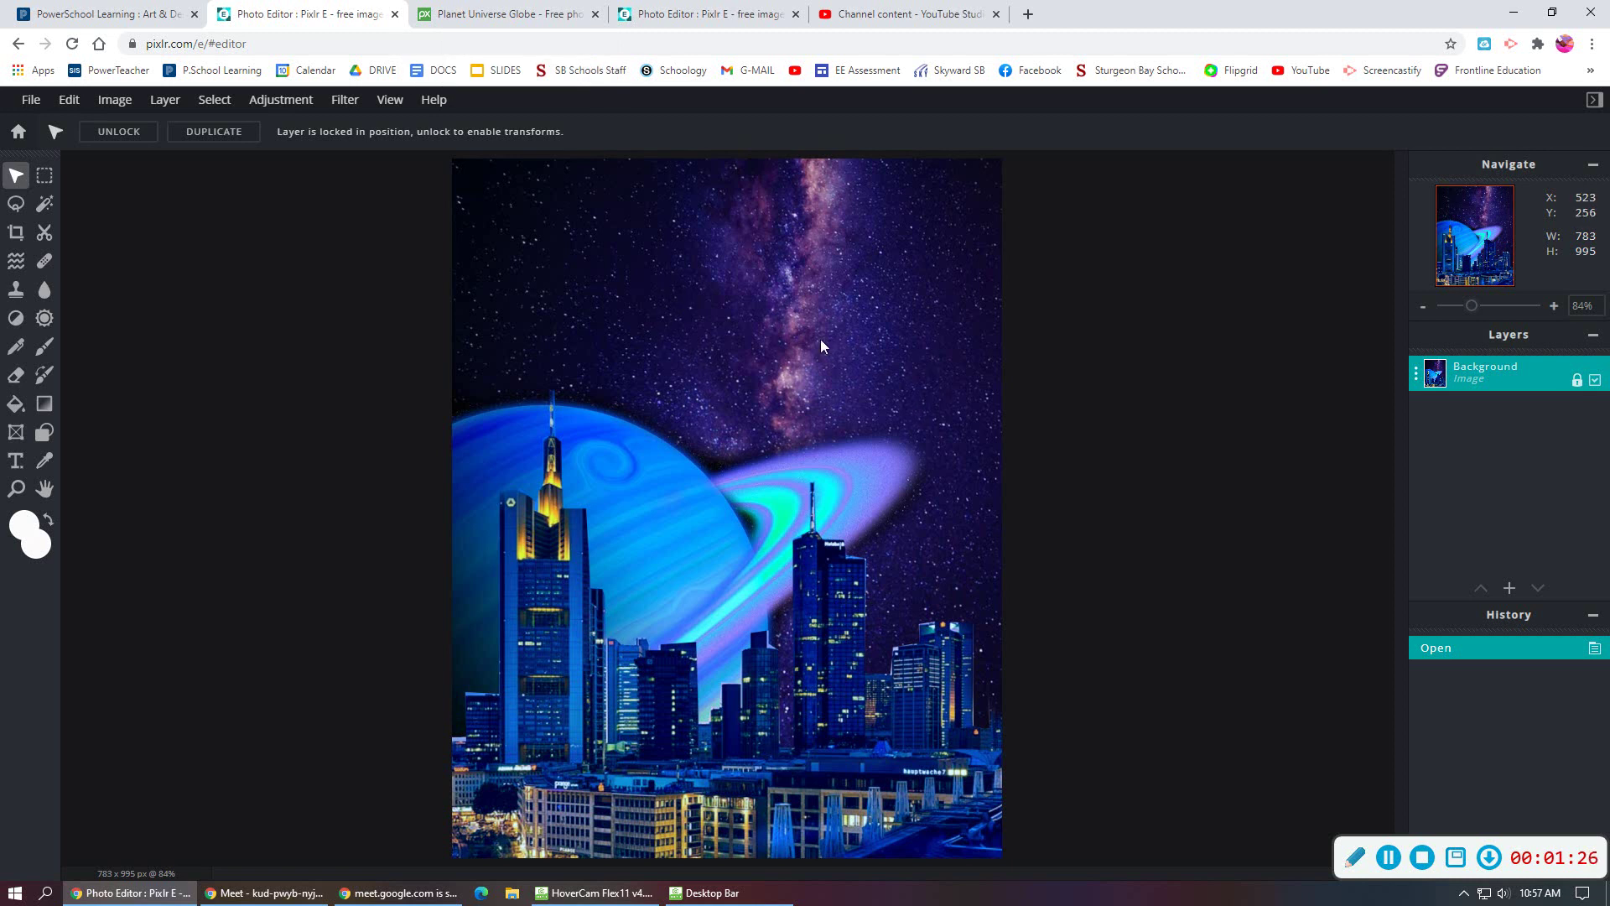
# Return to Pixabay's search results and replace 'saturn' with an 'astronaut' search.
pyautogui.click(528, 15)
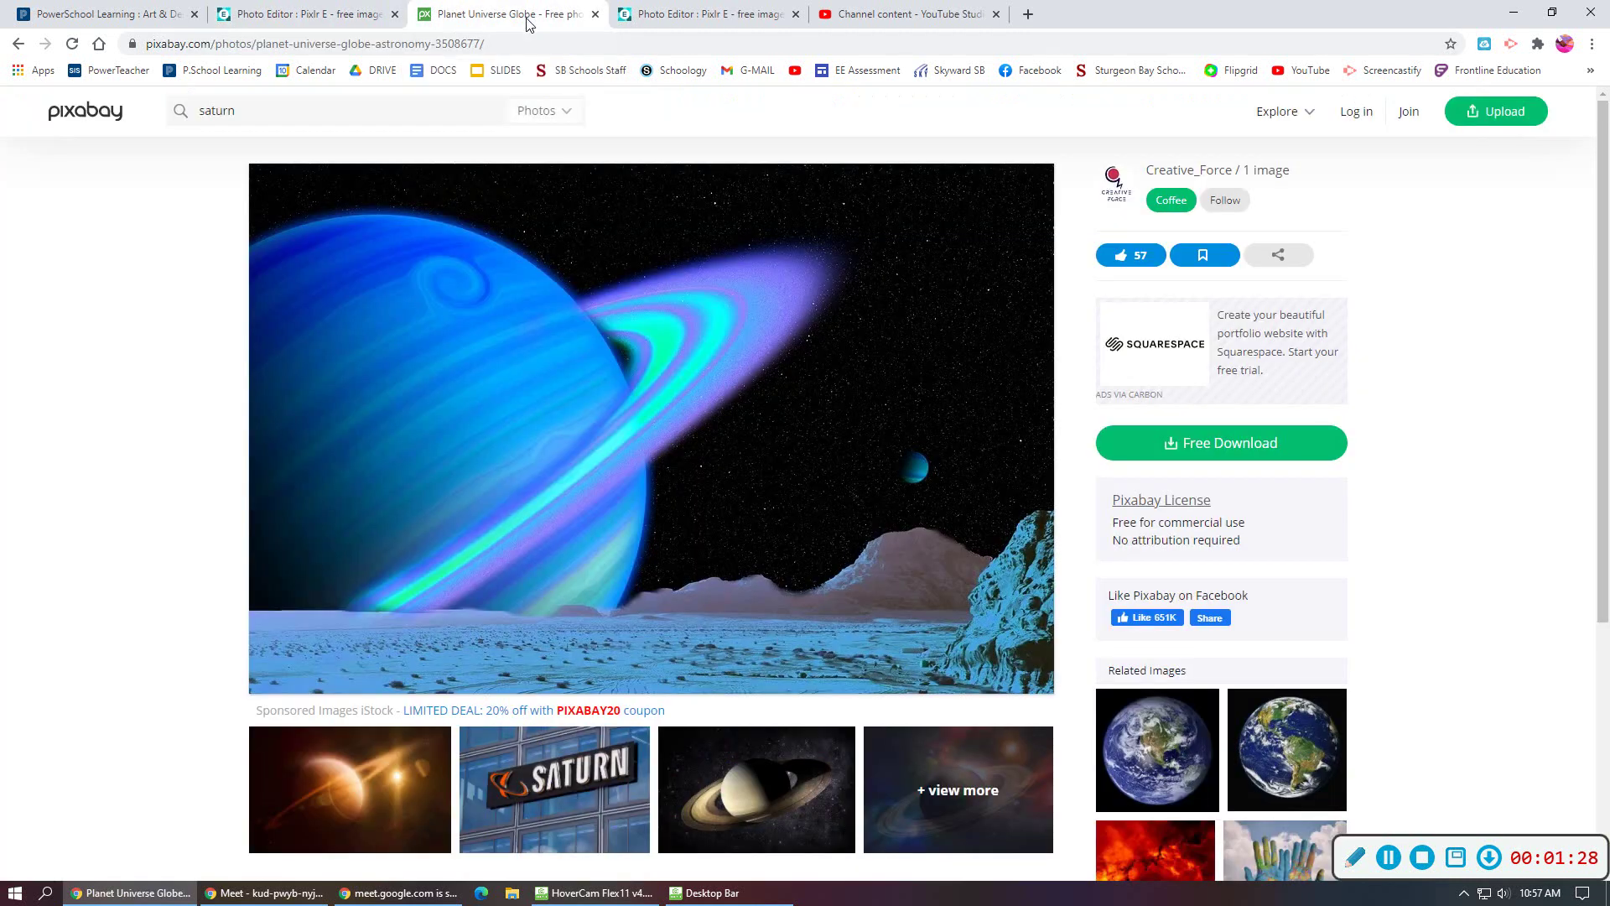
pyautogui.click(17, 43)
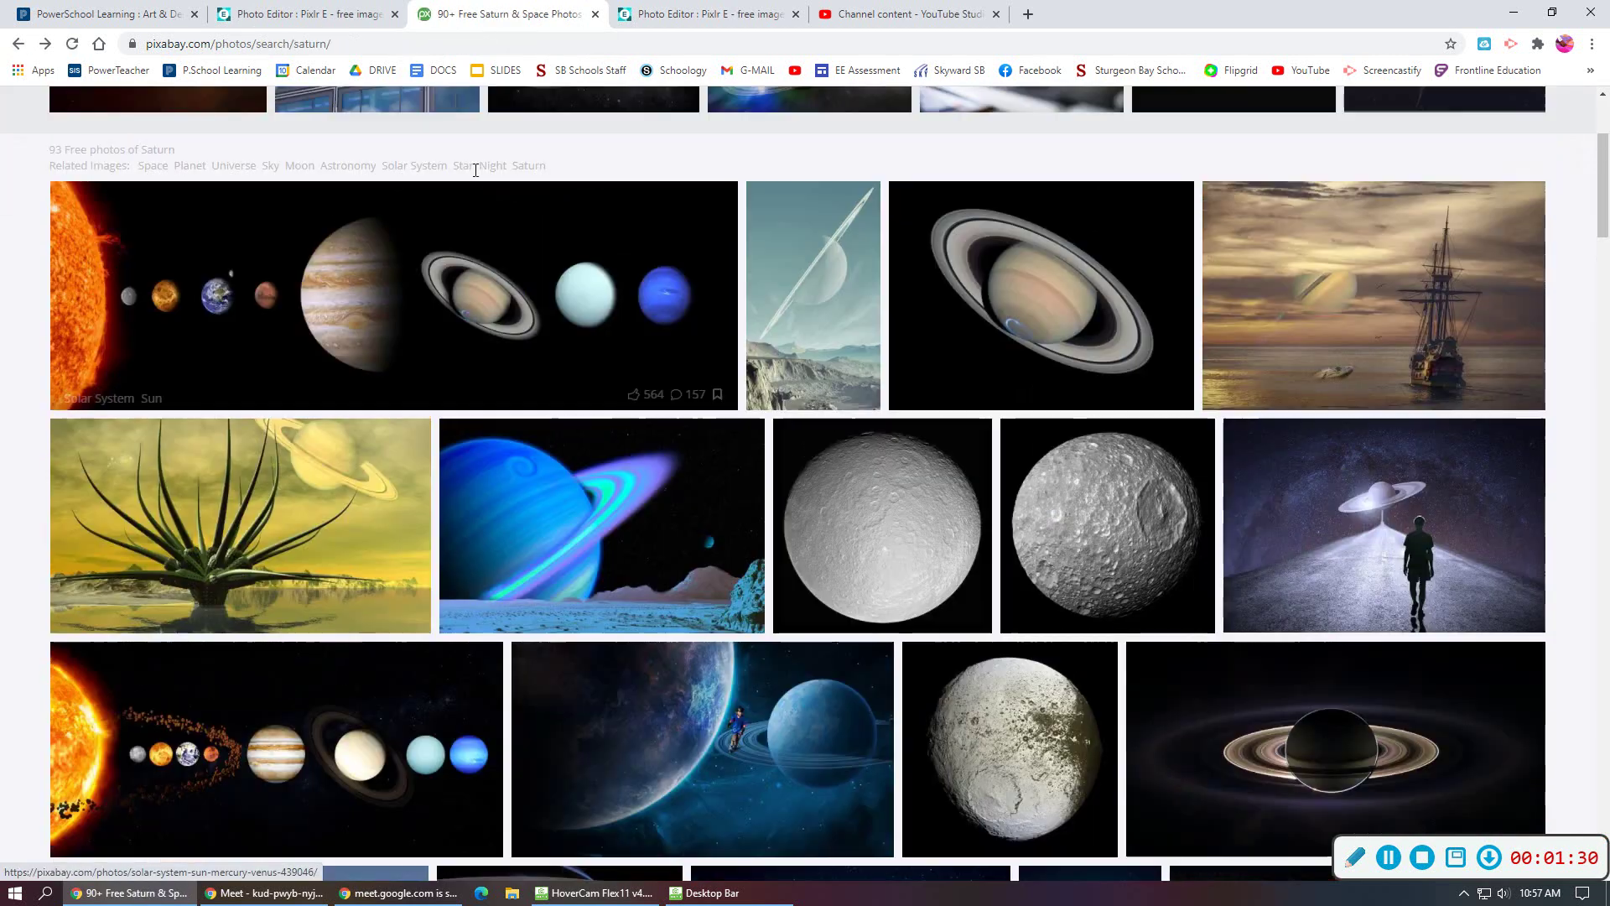
pyautogui.scroll(5, 603, 260)
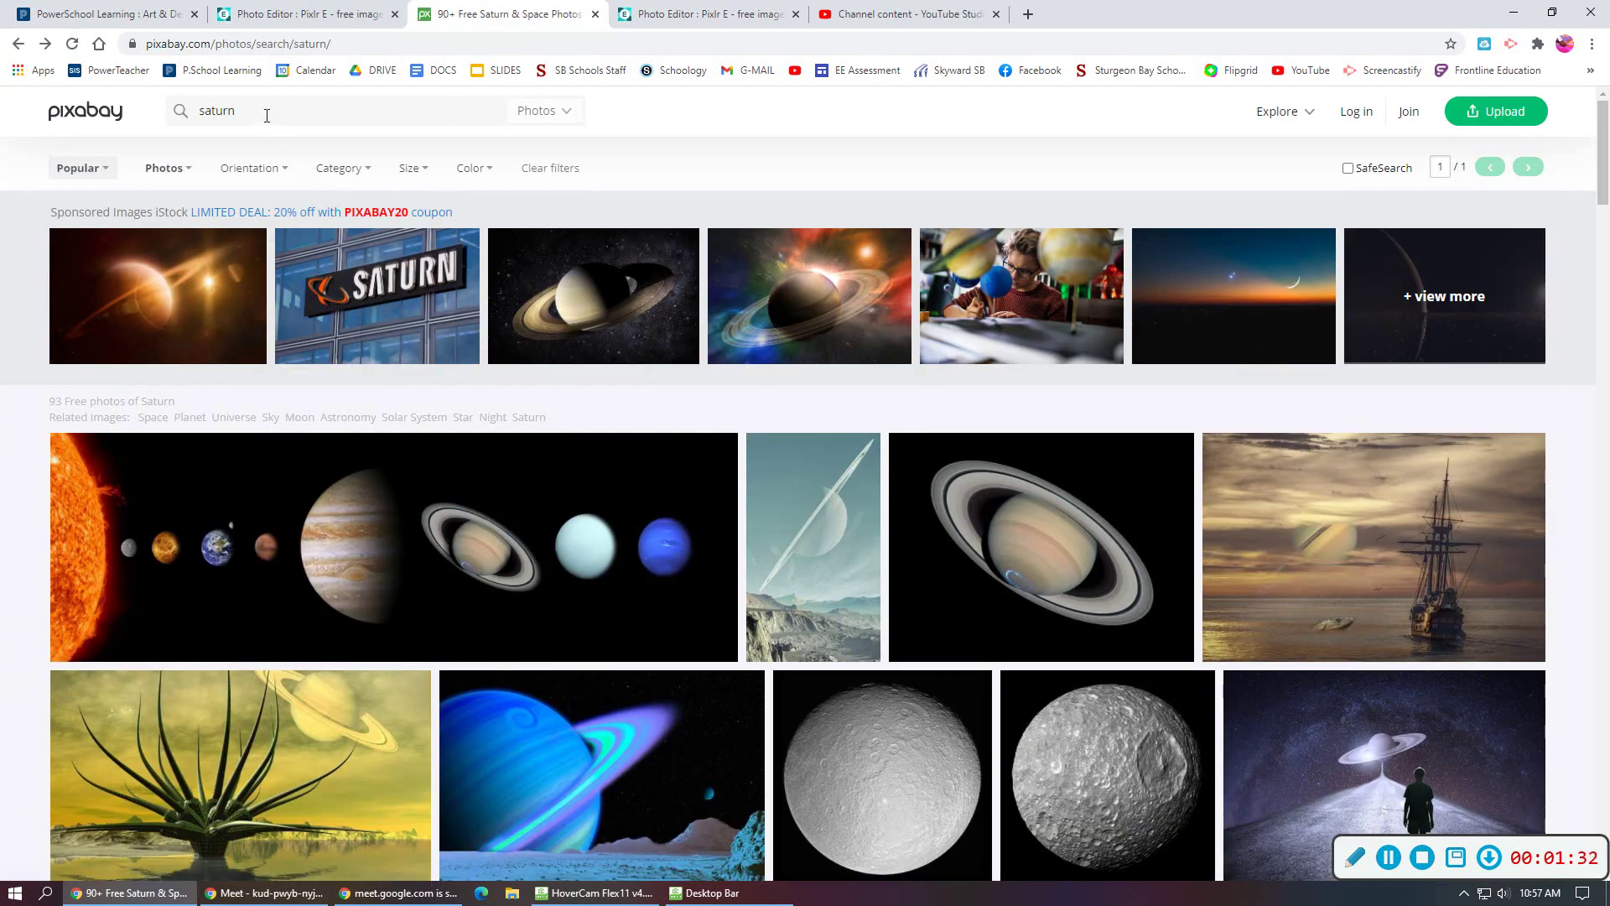
pyautogui.moveTo(267, 111); pyautogui.dragTo(140, 113)
pyautogui.write('astronaut')
pyautogui.press('Return')
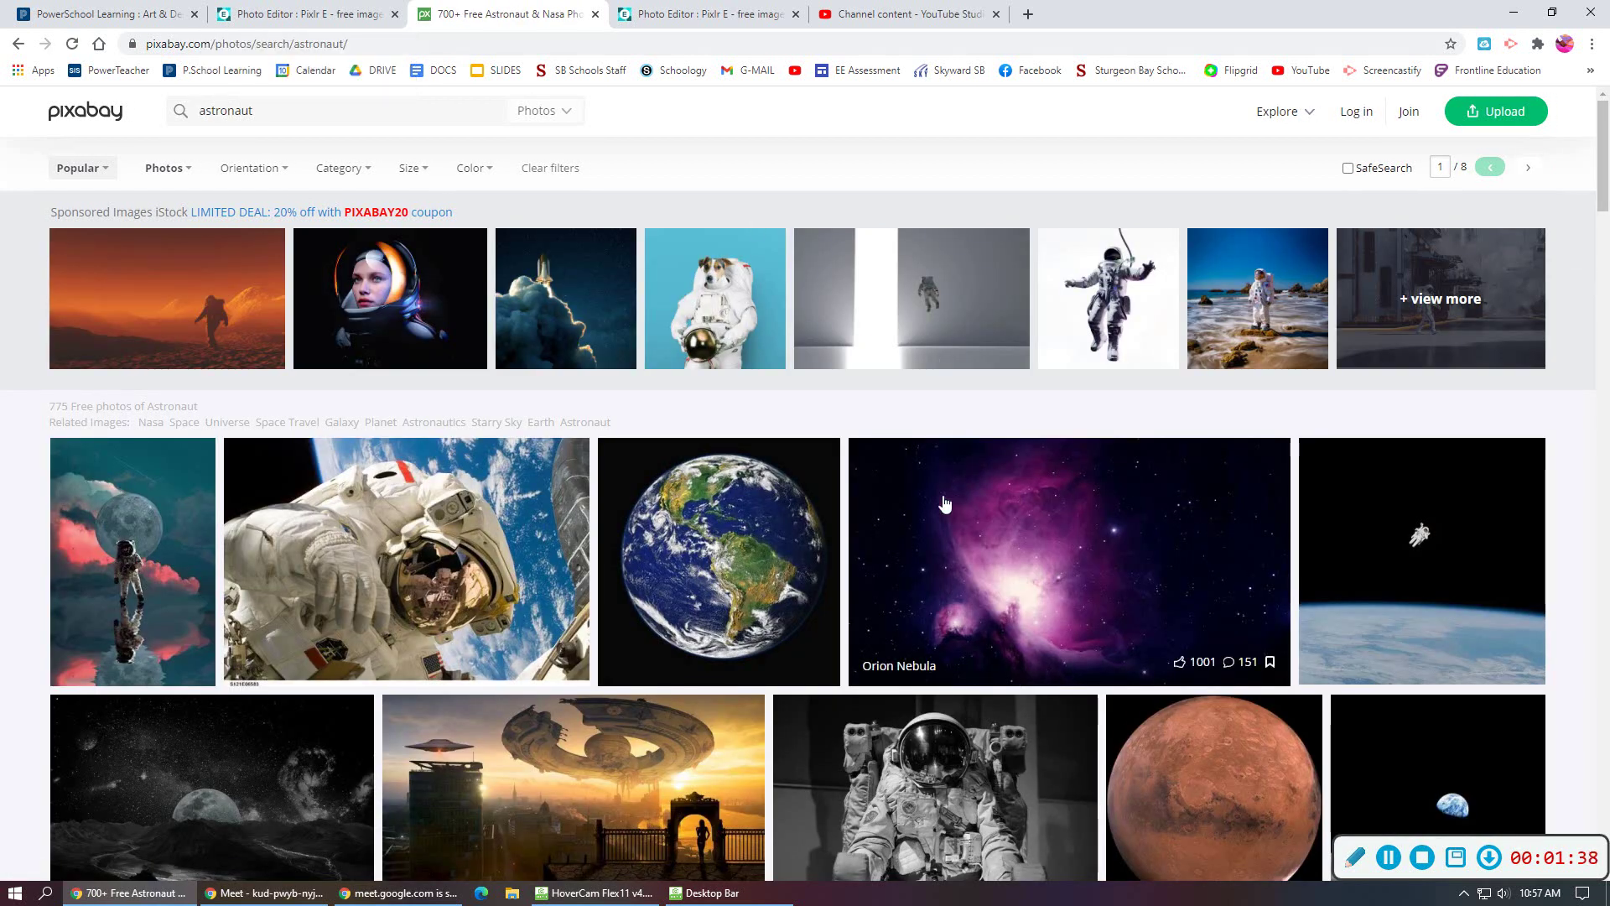
# Open the Space Suit Astronaut photo from the results and copy the image.
pyautogui.scroll(-1, 805, 482)
pyautogui.scroll(-1, 767, 359)
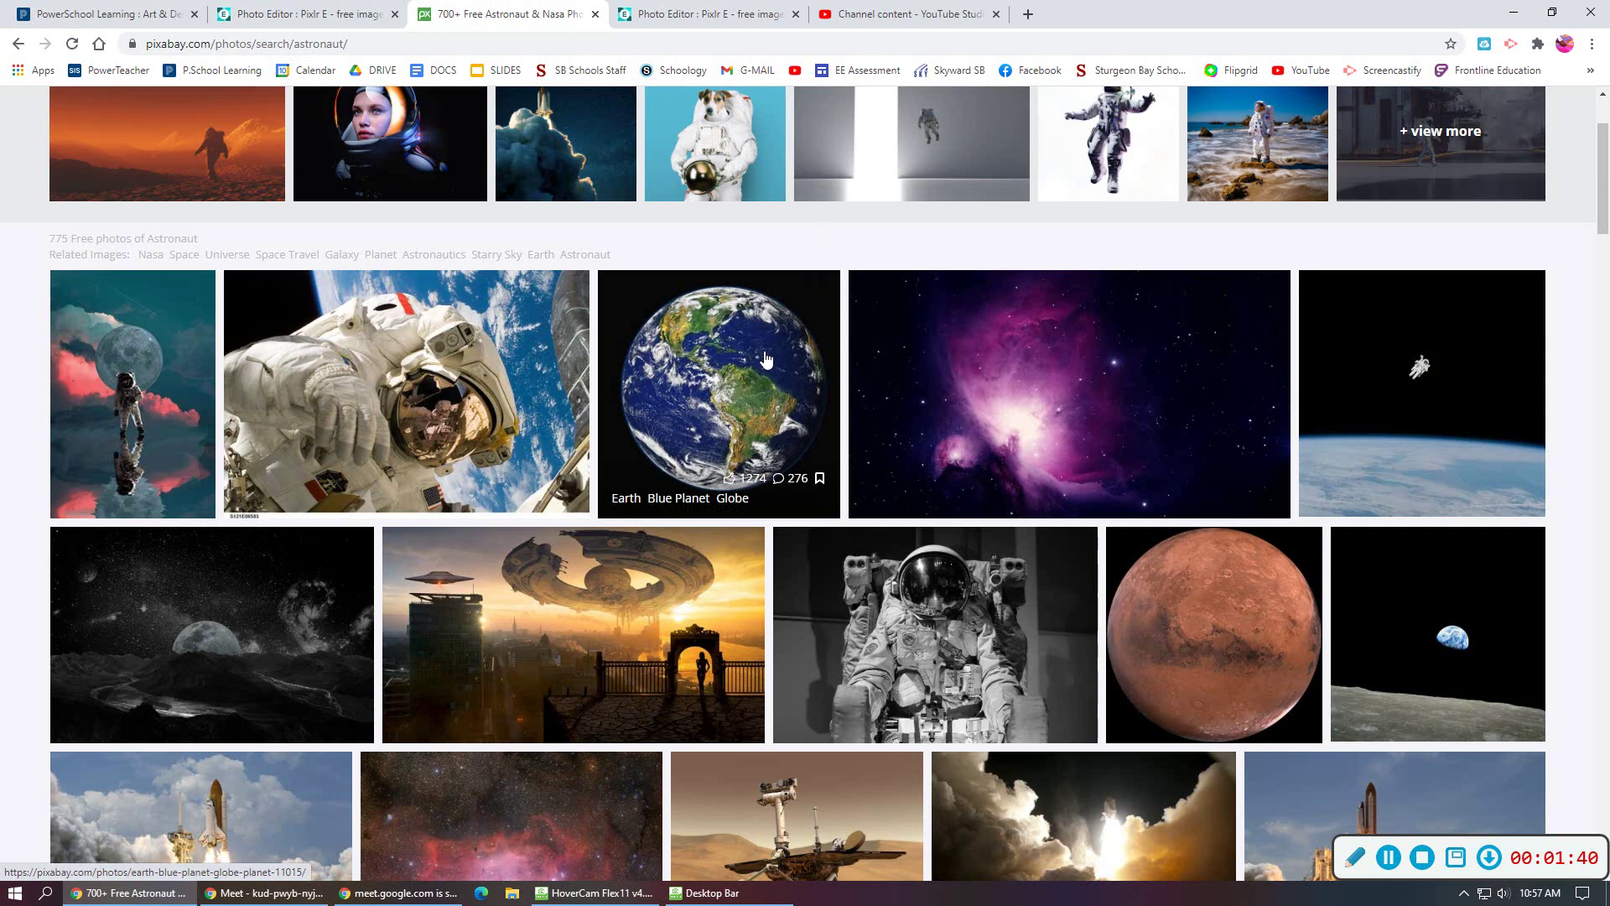
pyautogui.scroll(-5, 767, 359)
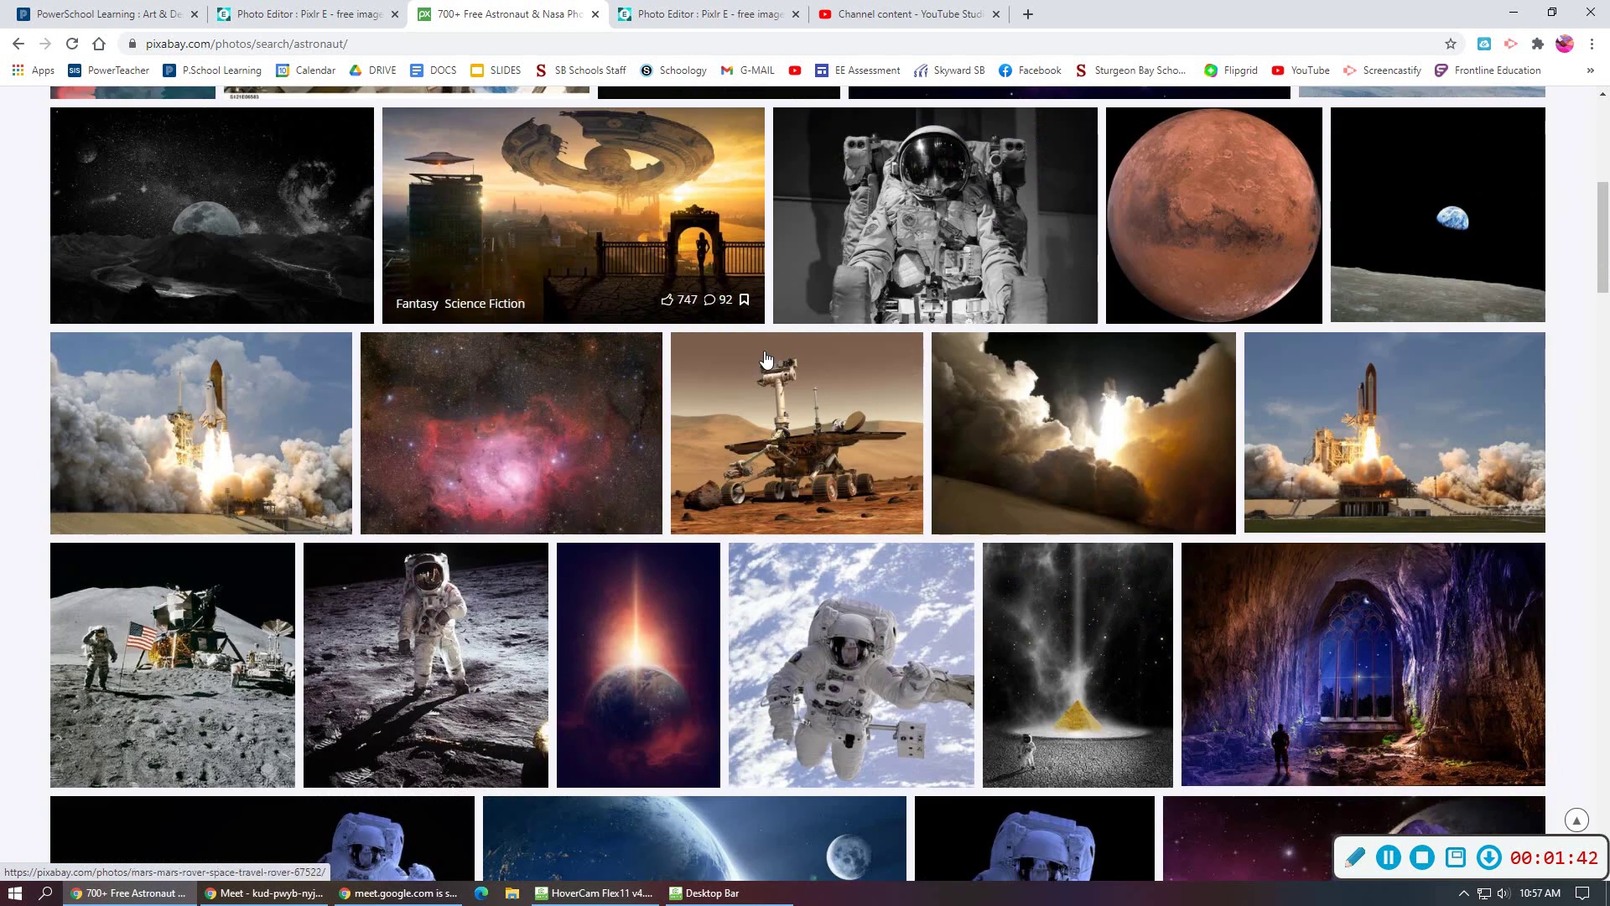
pyautogui.scroll(-2, 767, 359)
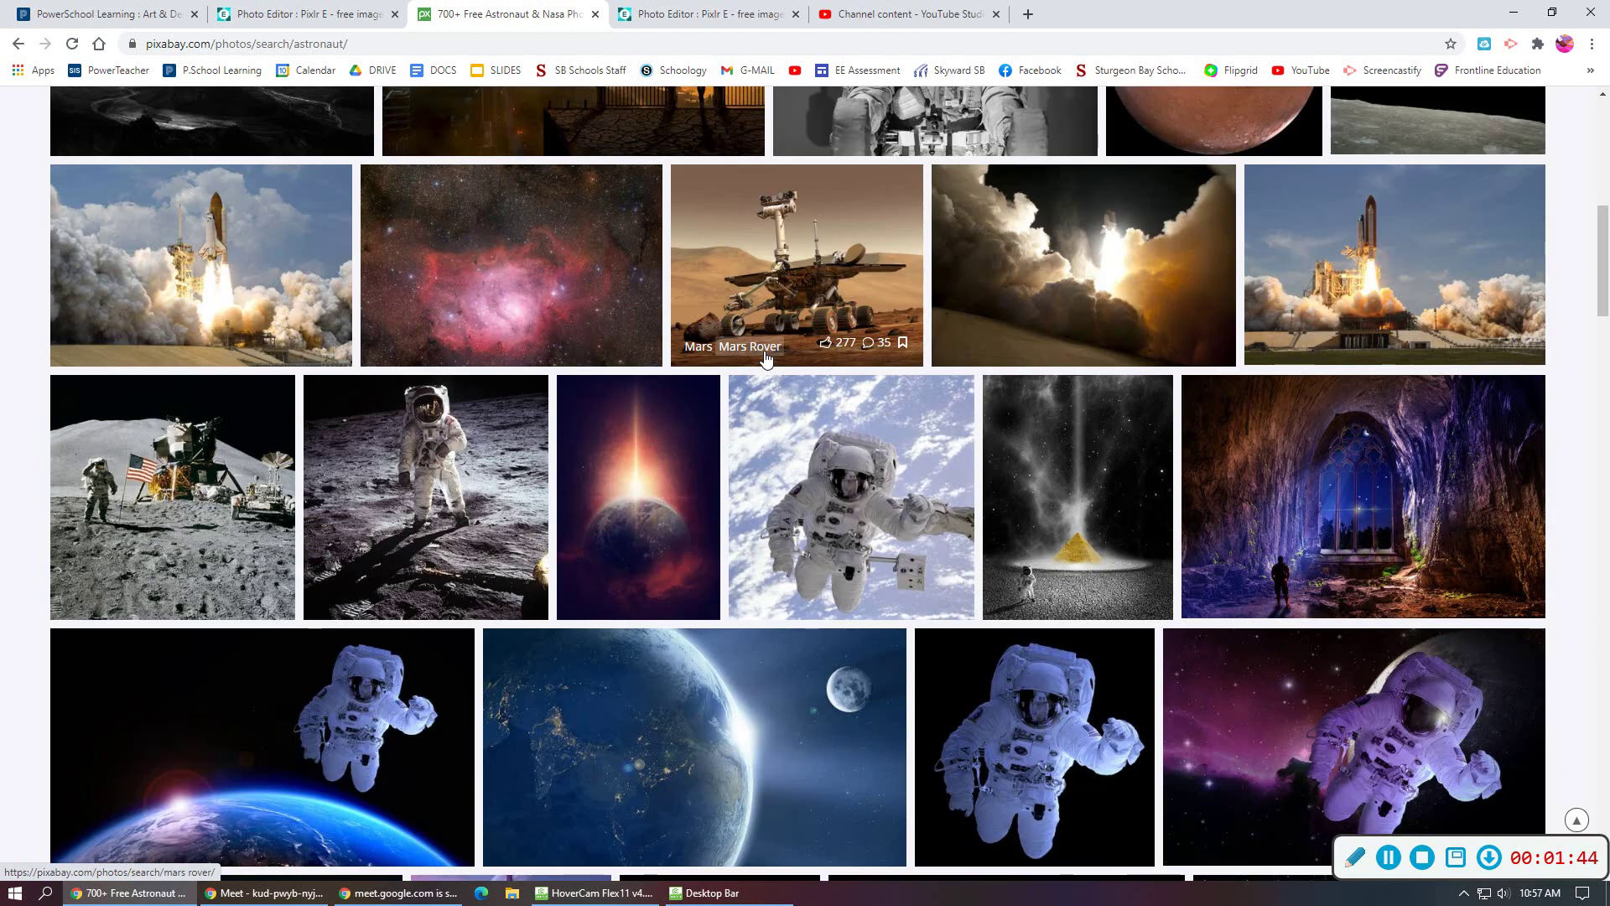
pyautogui.scroll(-1, 766, 359)
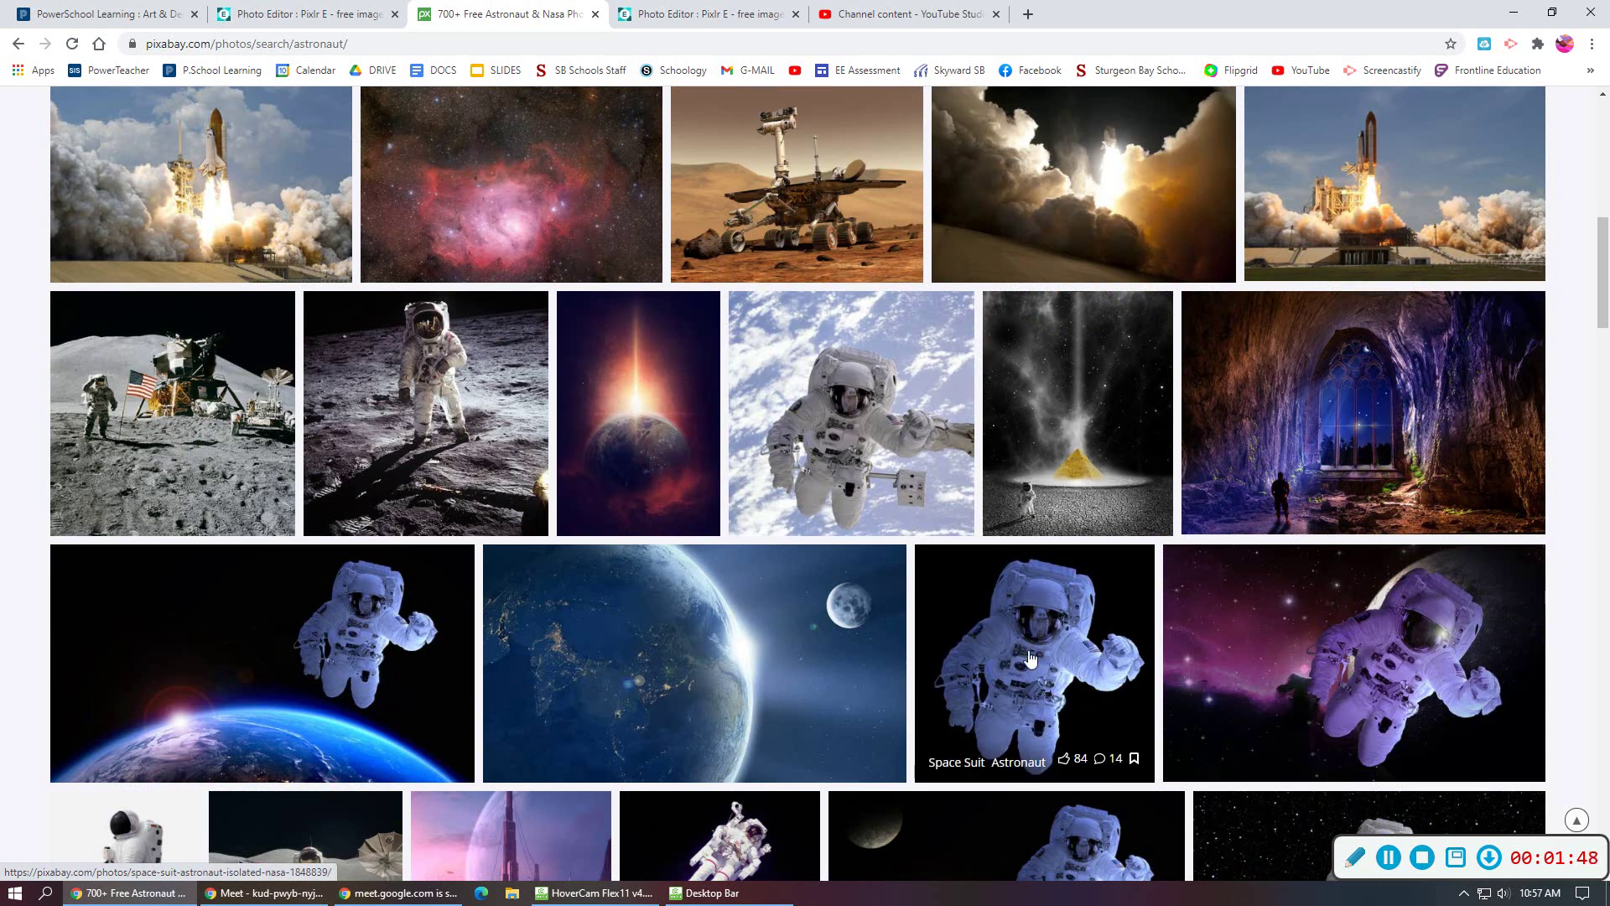
pyautogui.scroll(-2, 1030, 658)
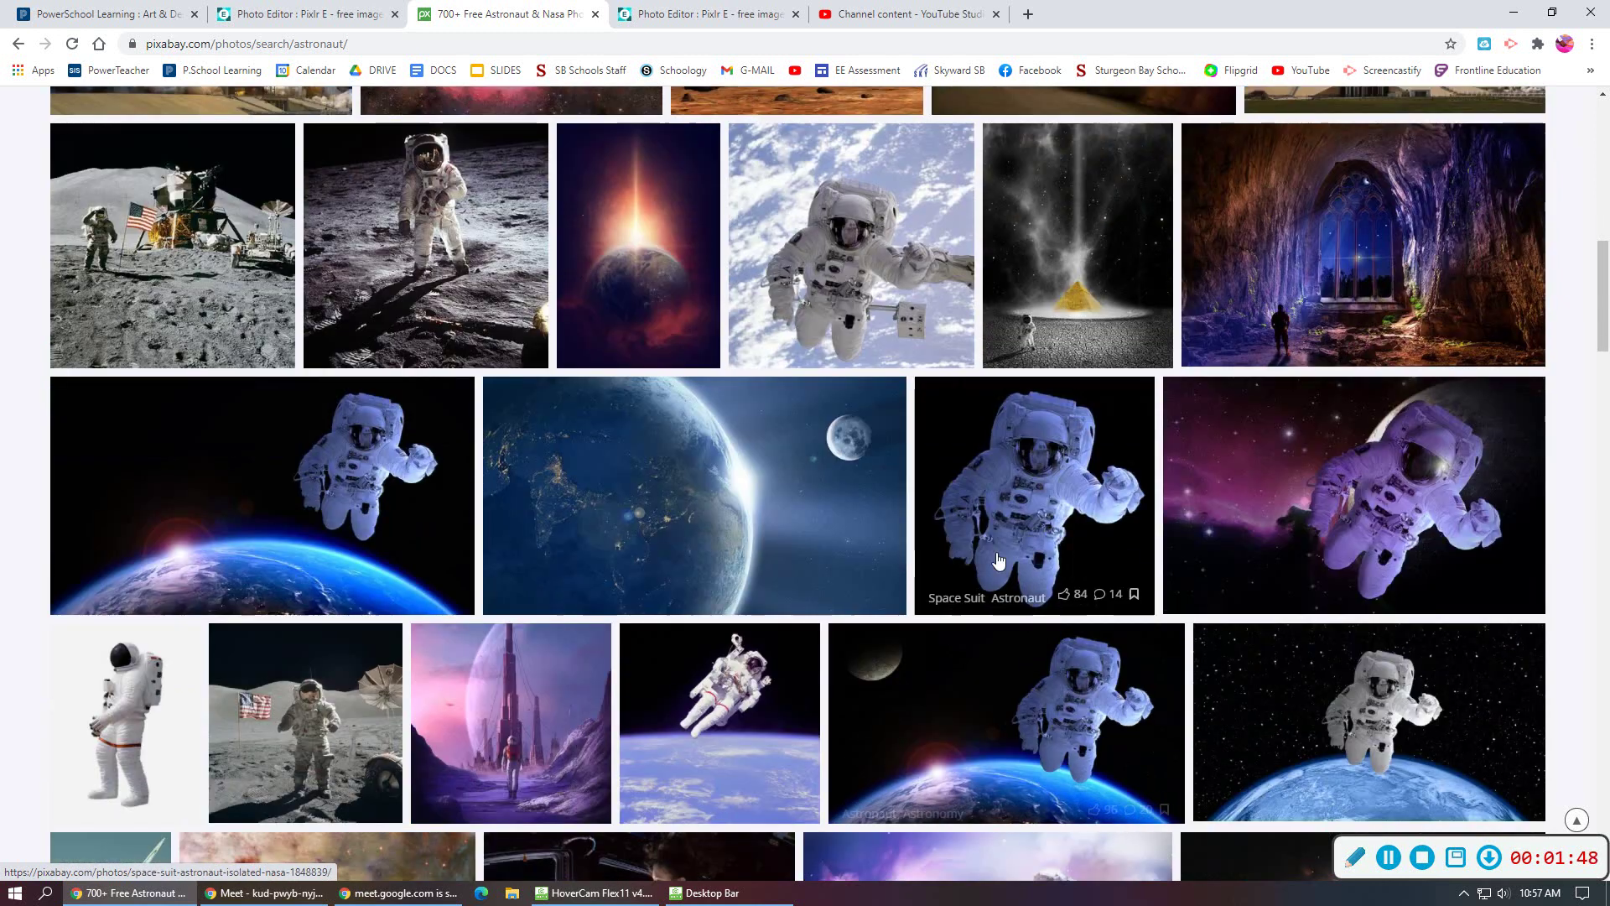
pyautogui.click(1030, 497)
pyautogui.rightClick(681, 475)
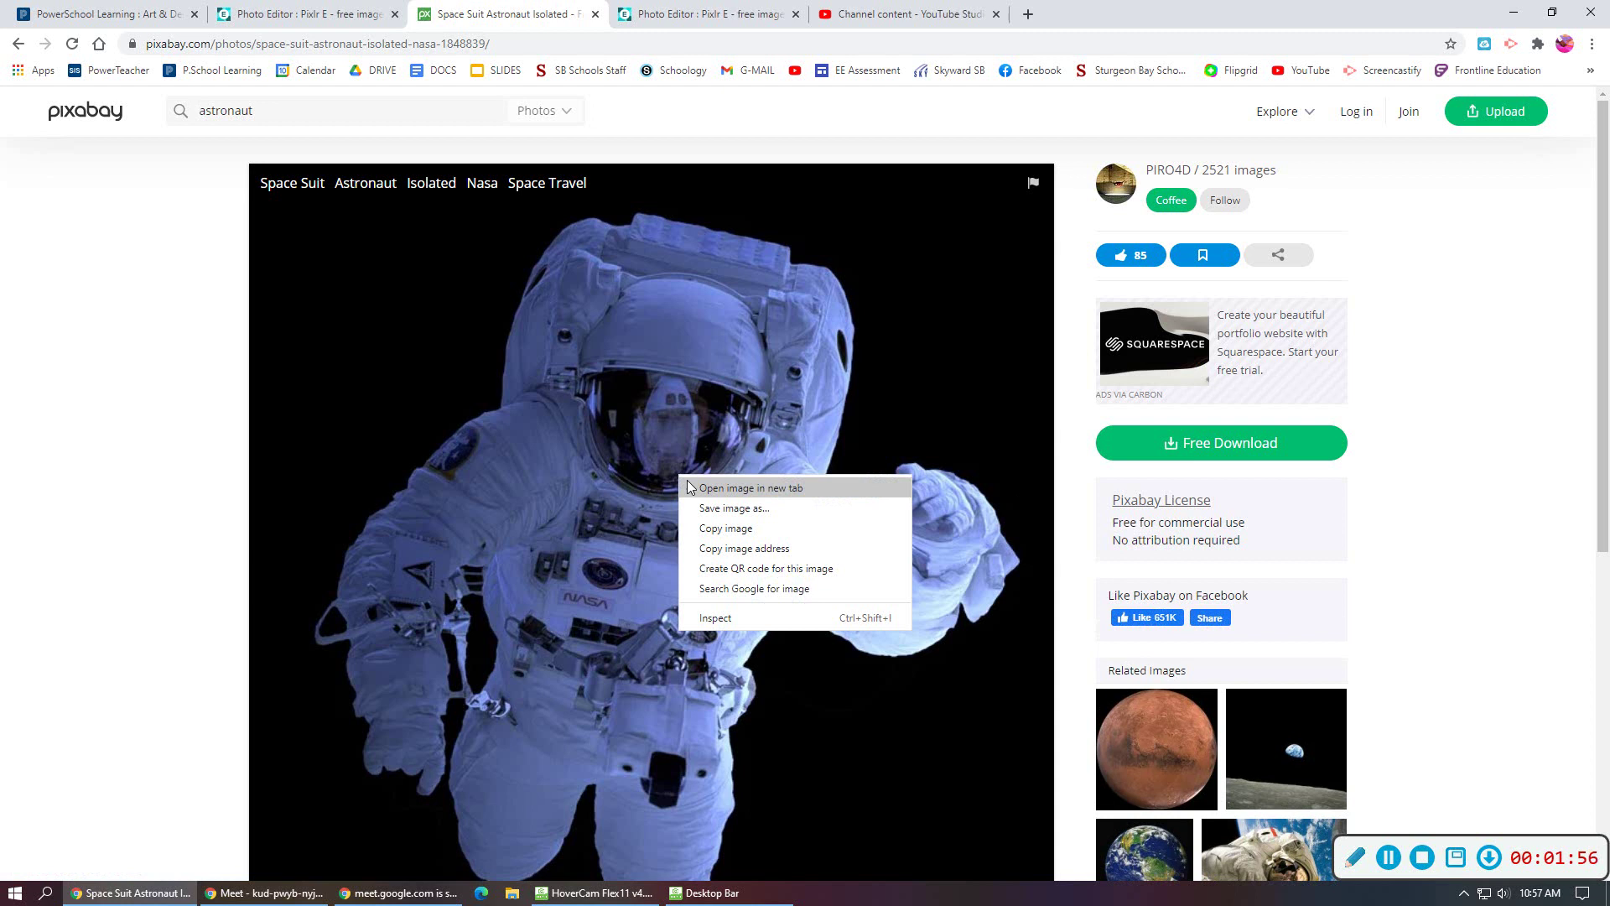
pyautogui.click(722, 531)
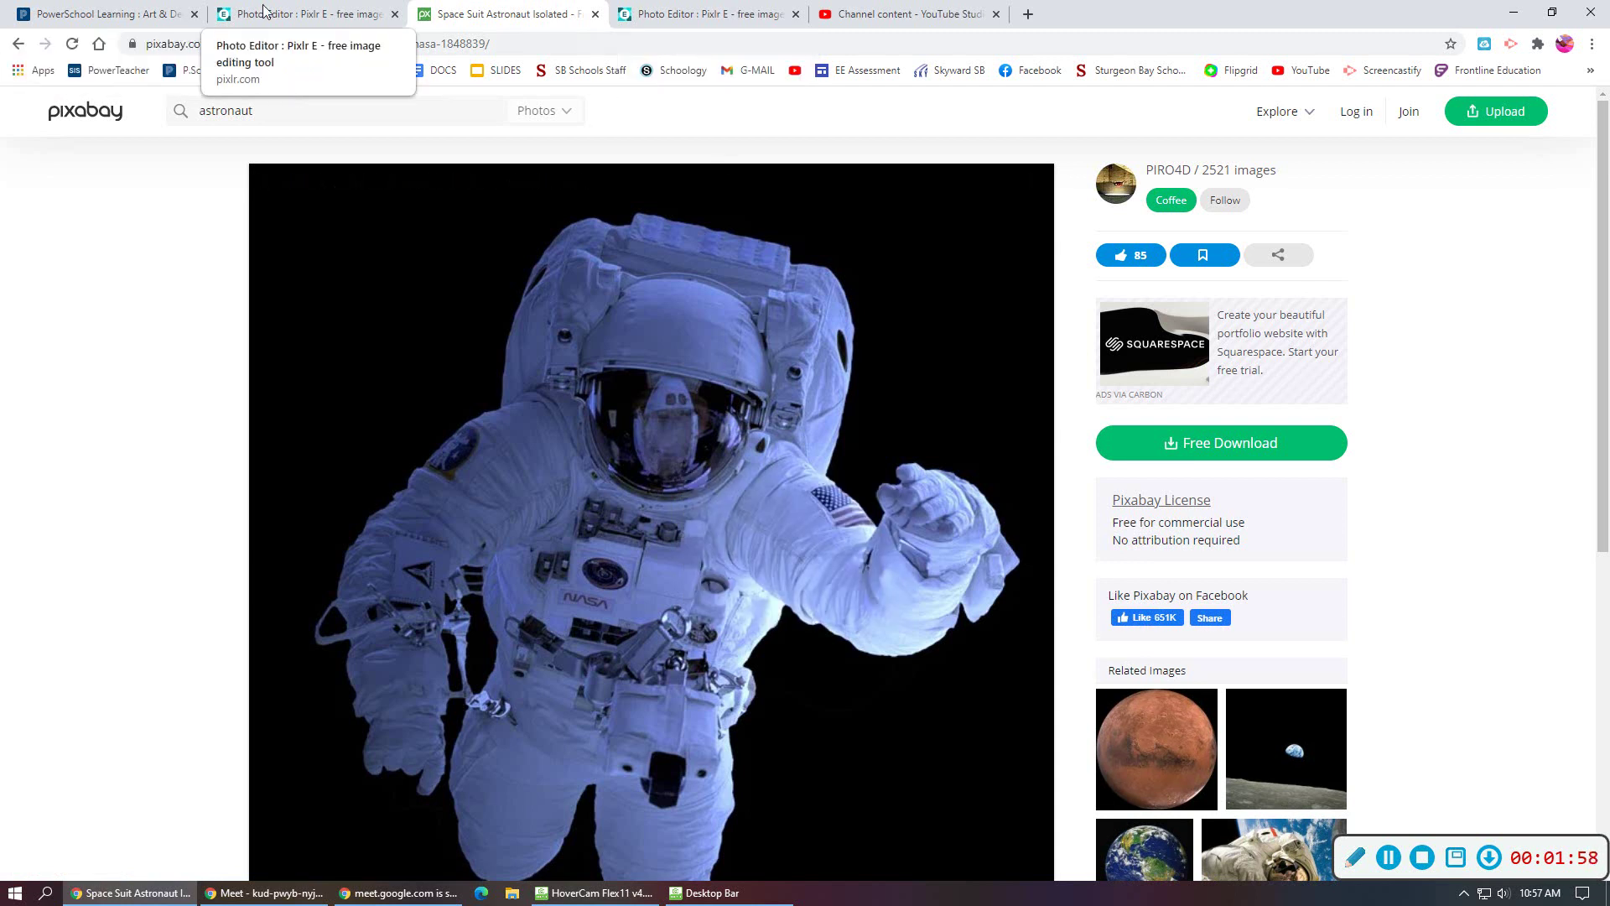
# Paste the astronaut as a new layer, shrink it upward, and wand-select its black background.
pyautogui.click(299, 14)
pyautogui.click(68, 99)
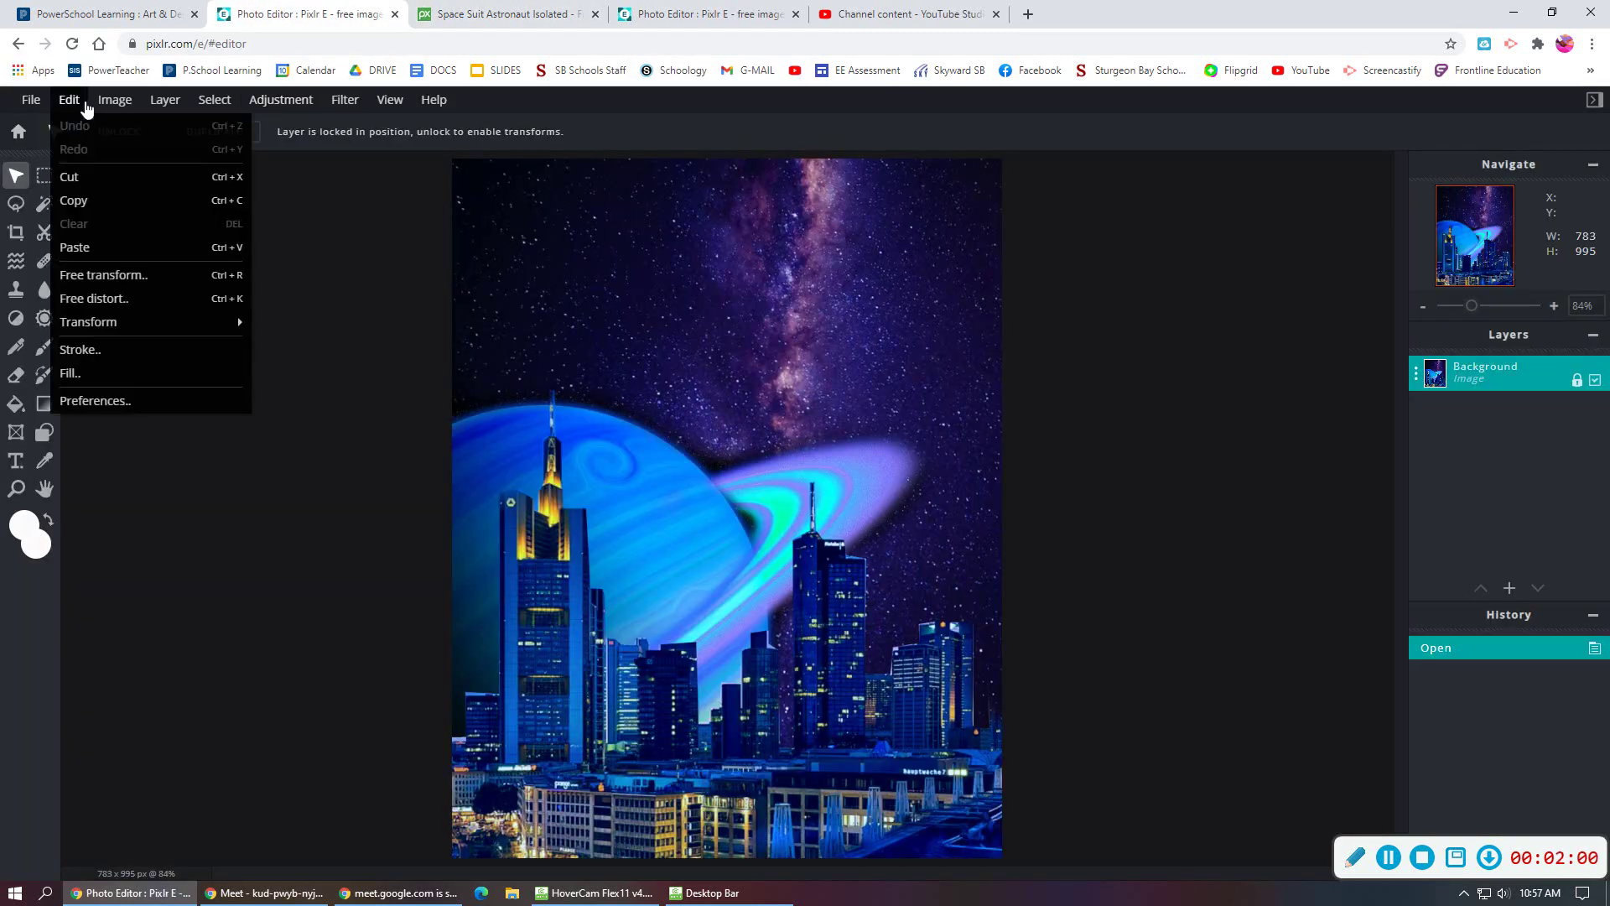
pyautogui.click(109, 245)
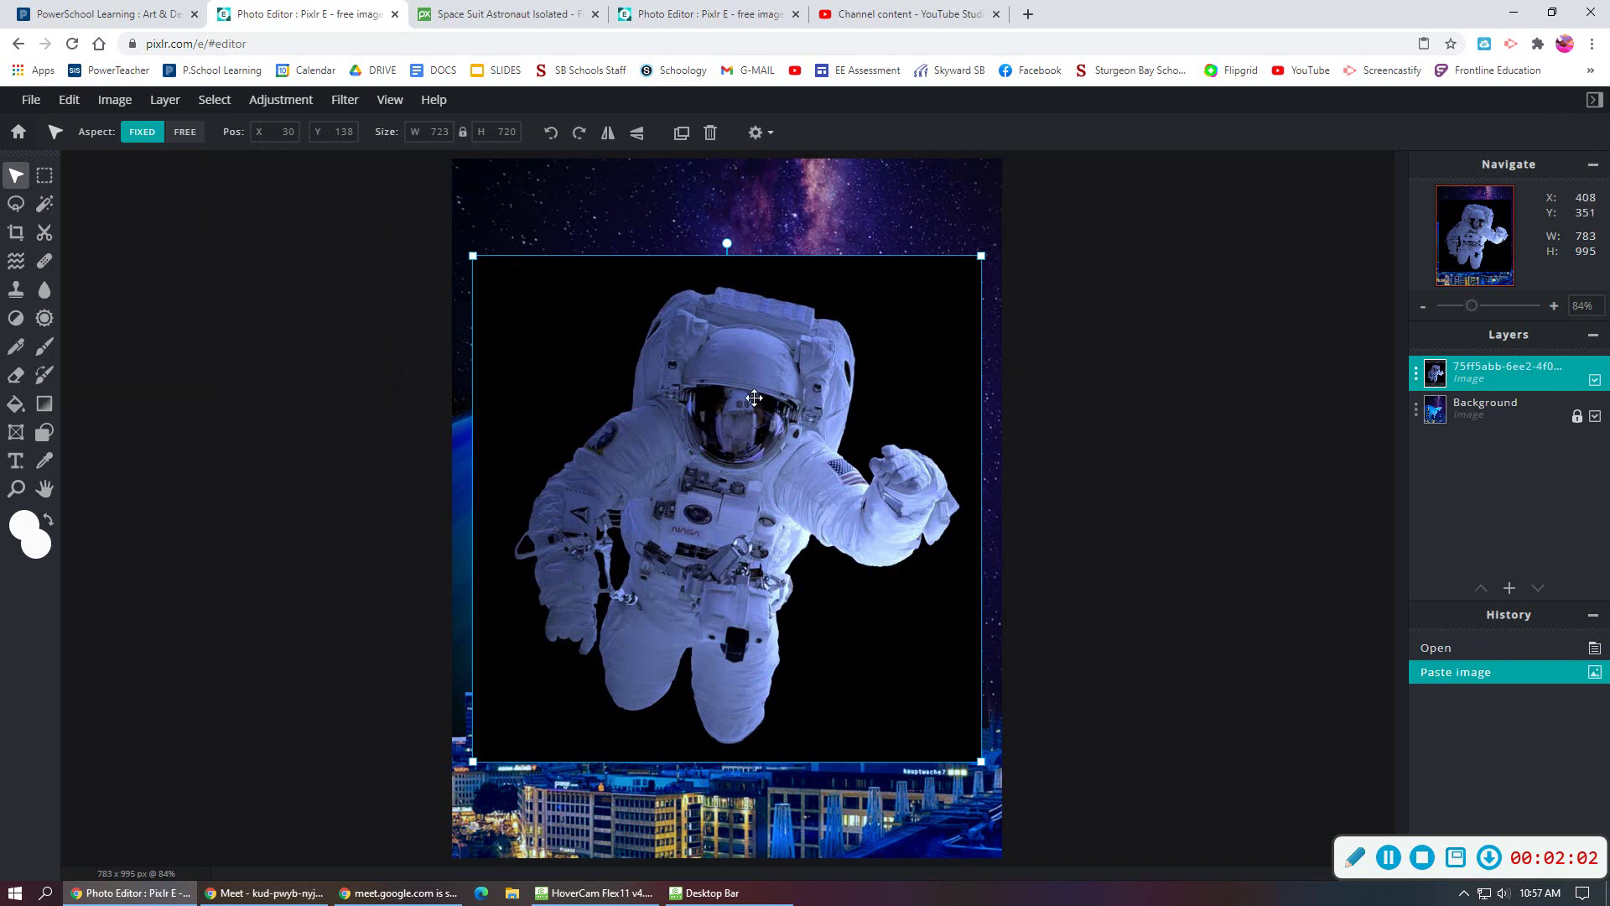
pyautogui.moveTo(982, 256); pyautogui.dragTo(872, 258)
pyautogui.moveTo(770, 385); pyautogui.dragTo(799, 305)
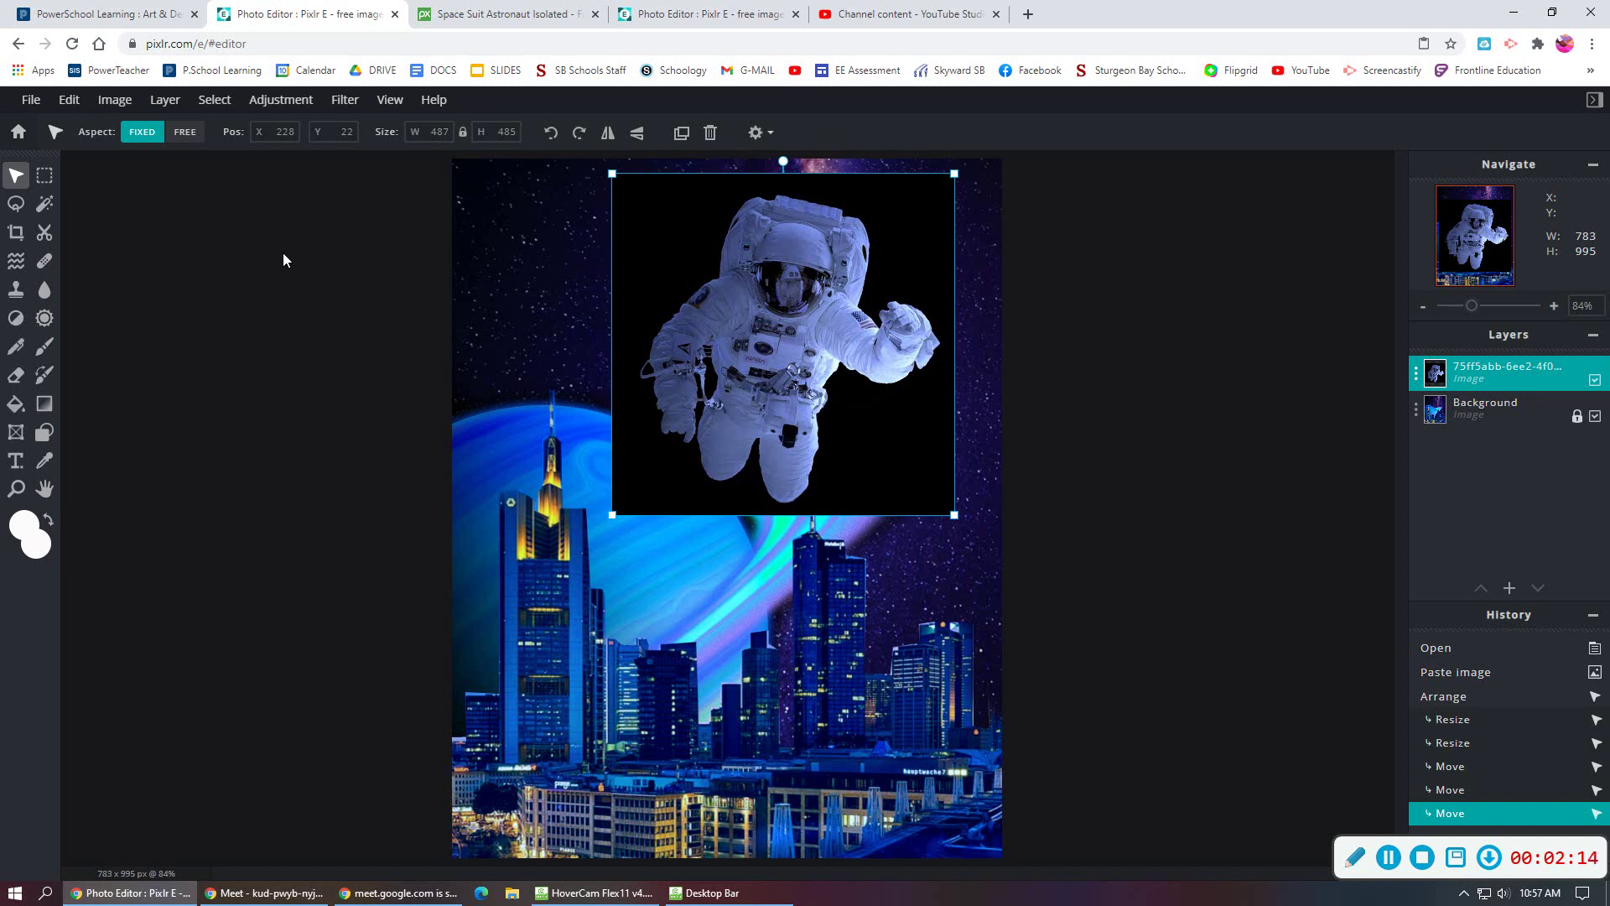
pyautogui.click(49, 212)
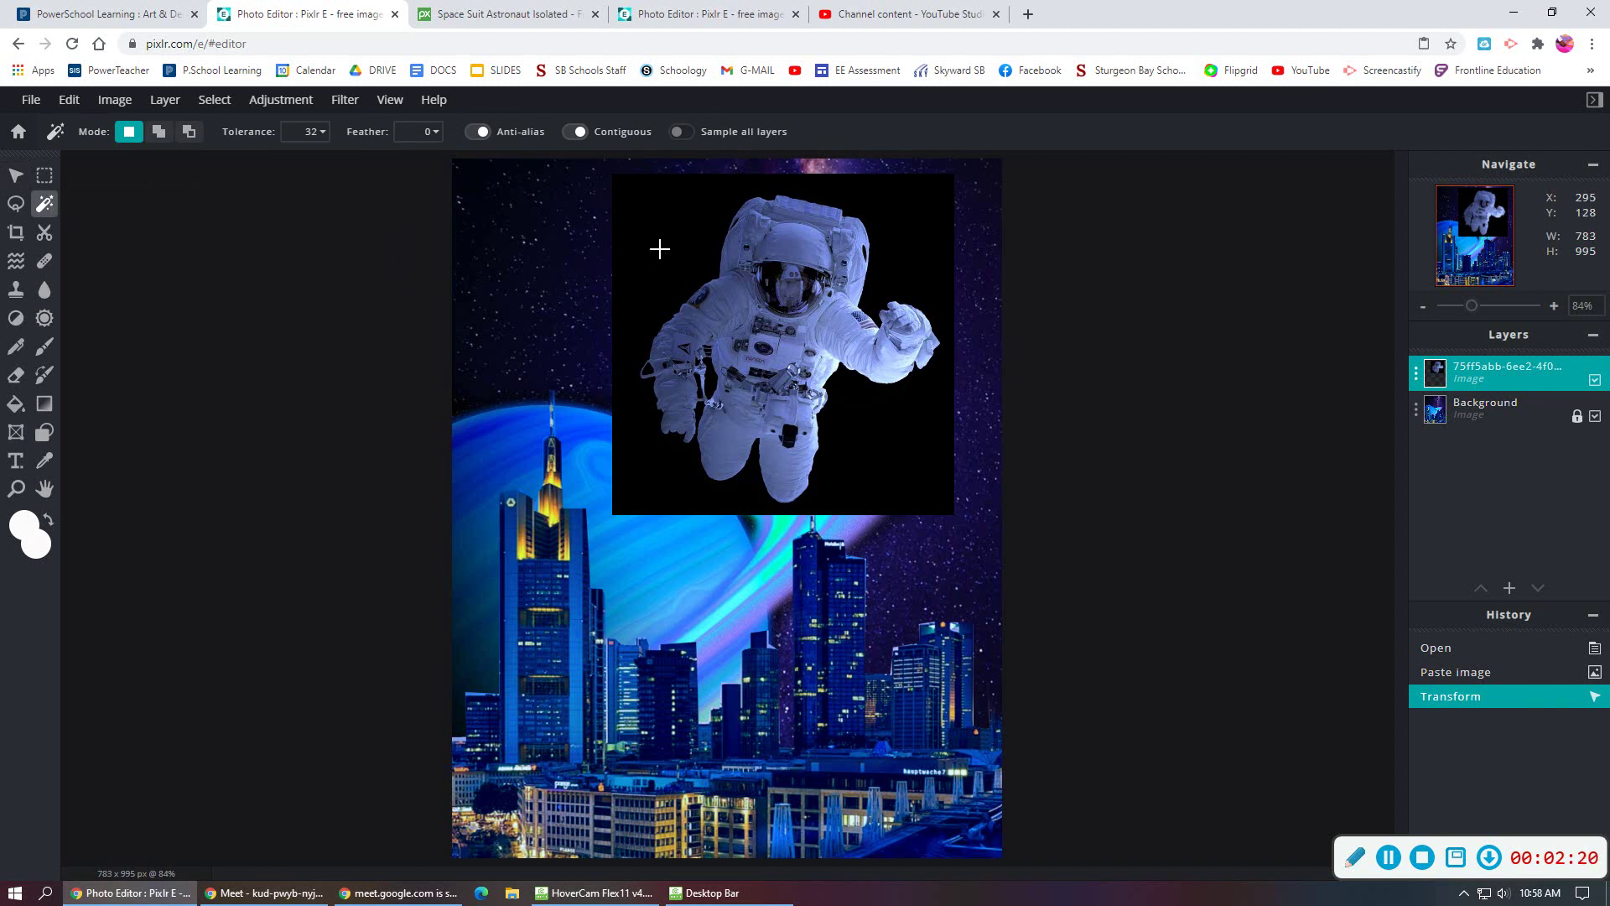
pyautogui.click(660, 249)
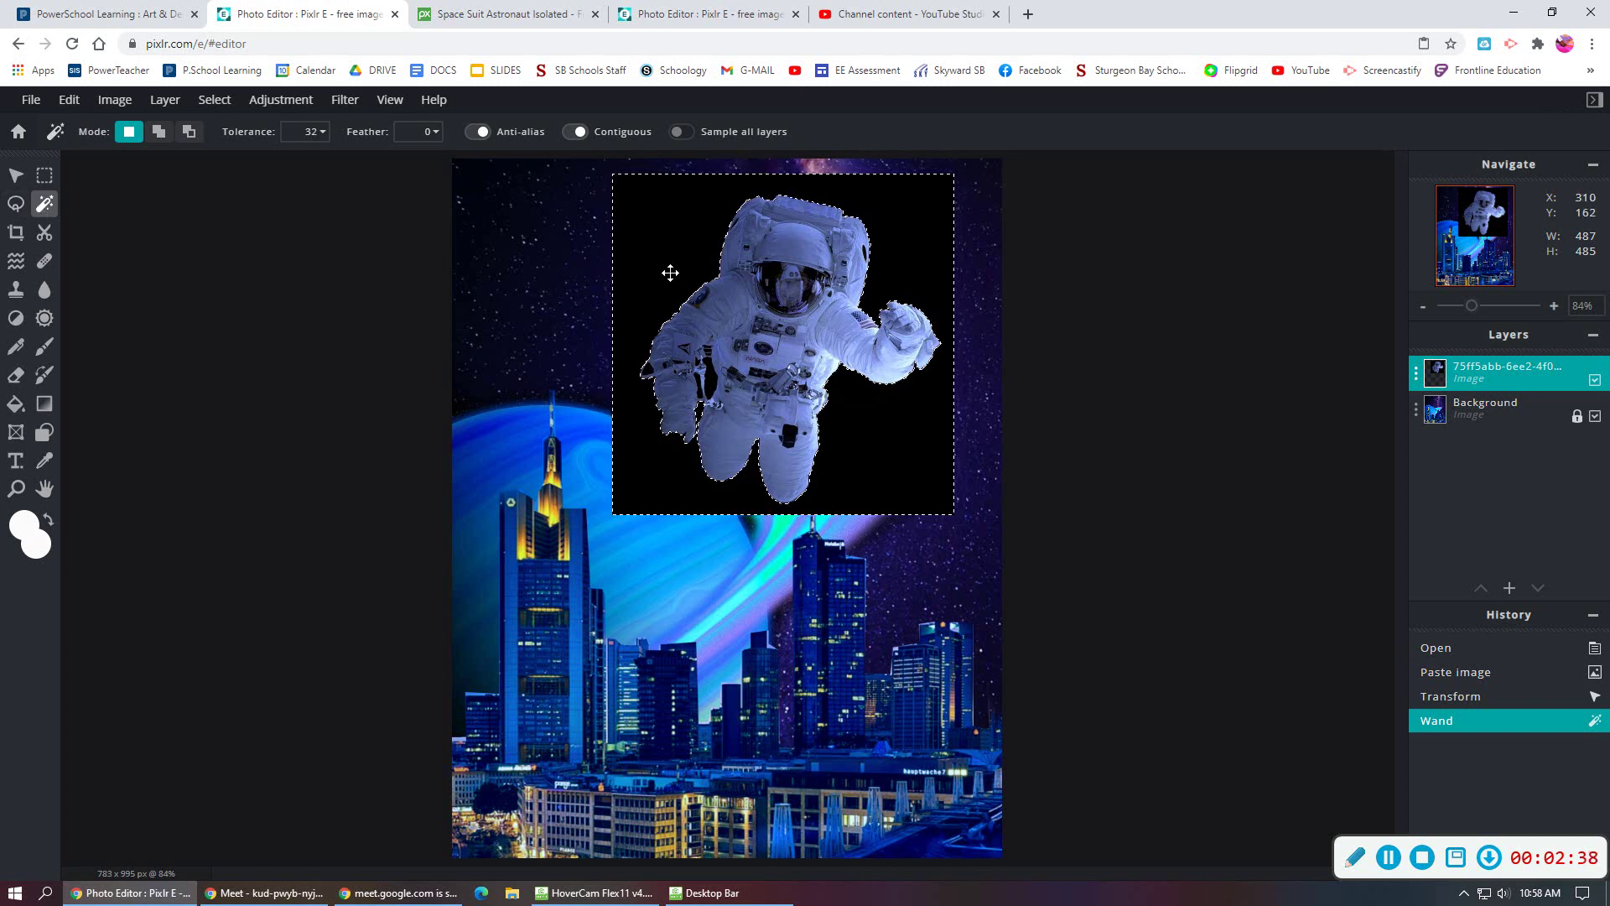
# Clear the wand-selected black background around the astronaut with Edit > Clear.
pyautogui.click(68, 99)
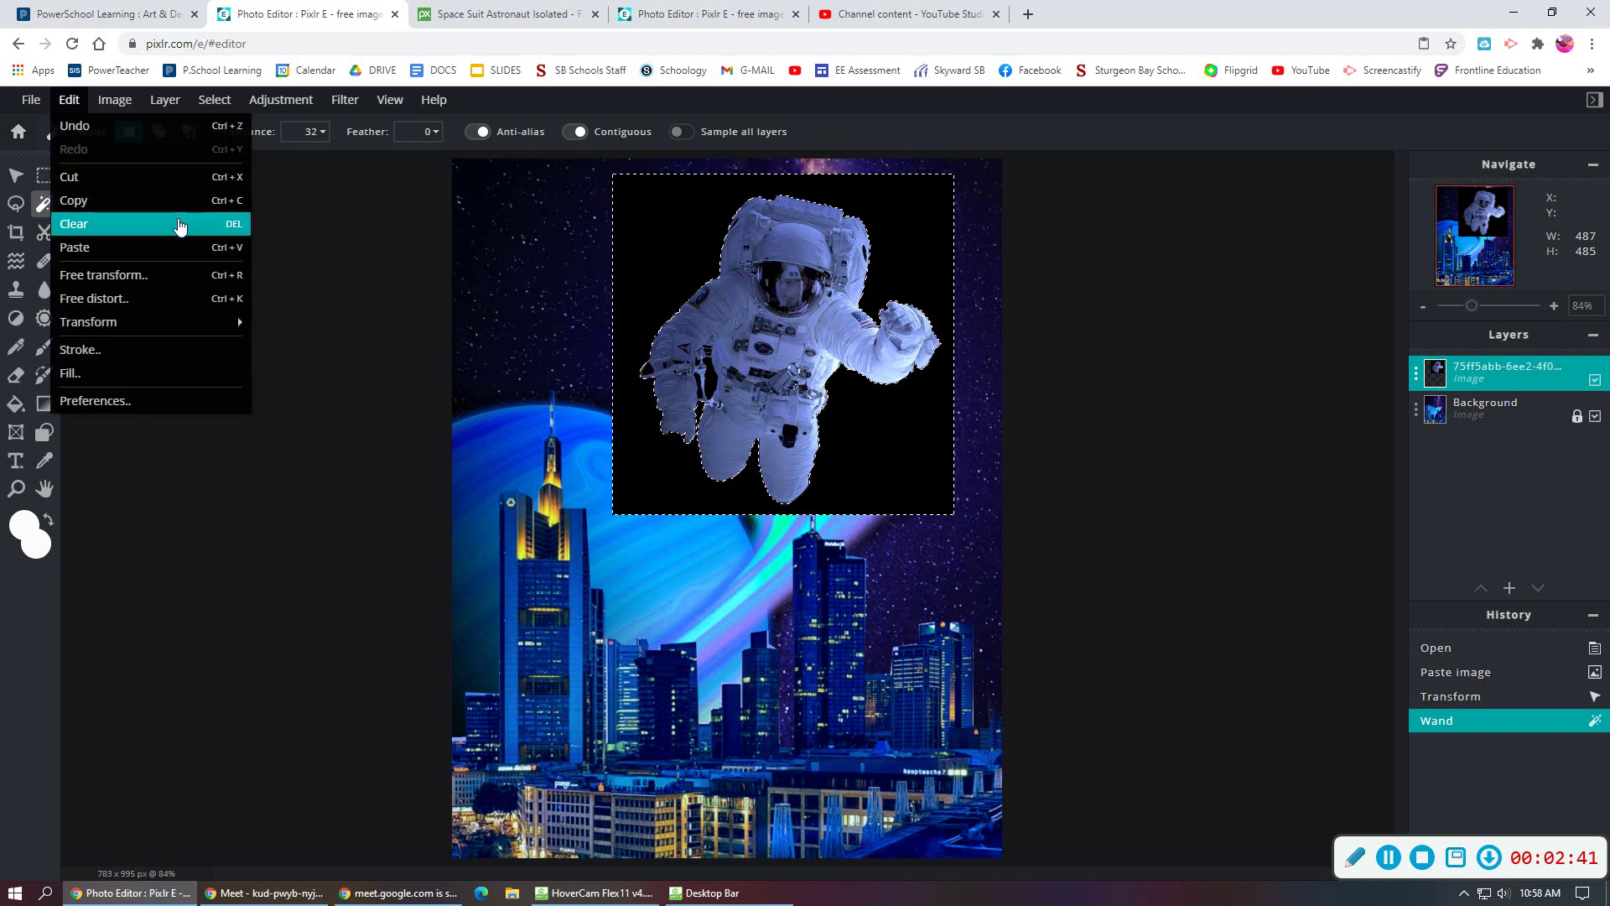
pyautogui.click(178, 223)
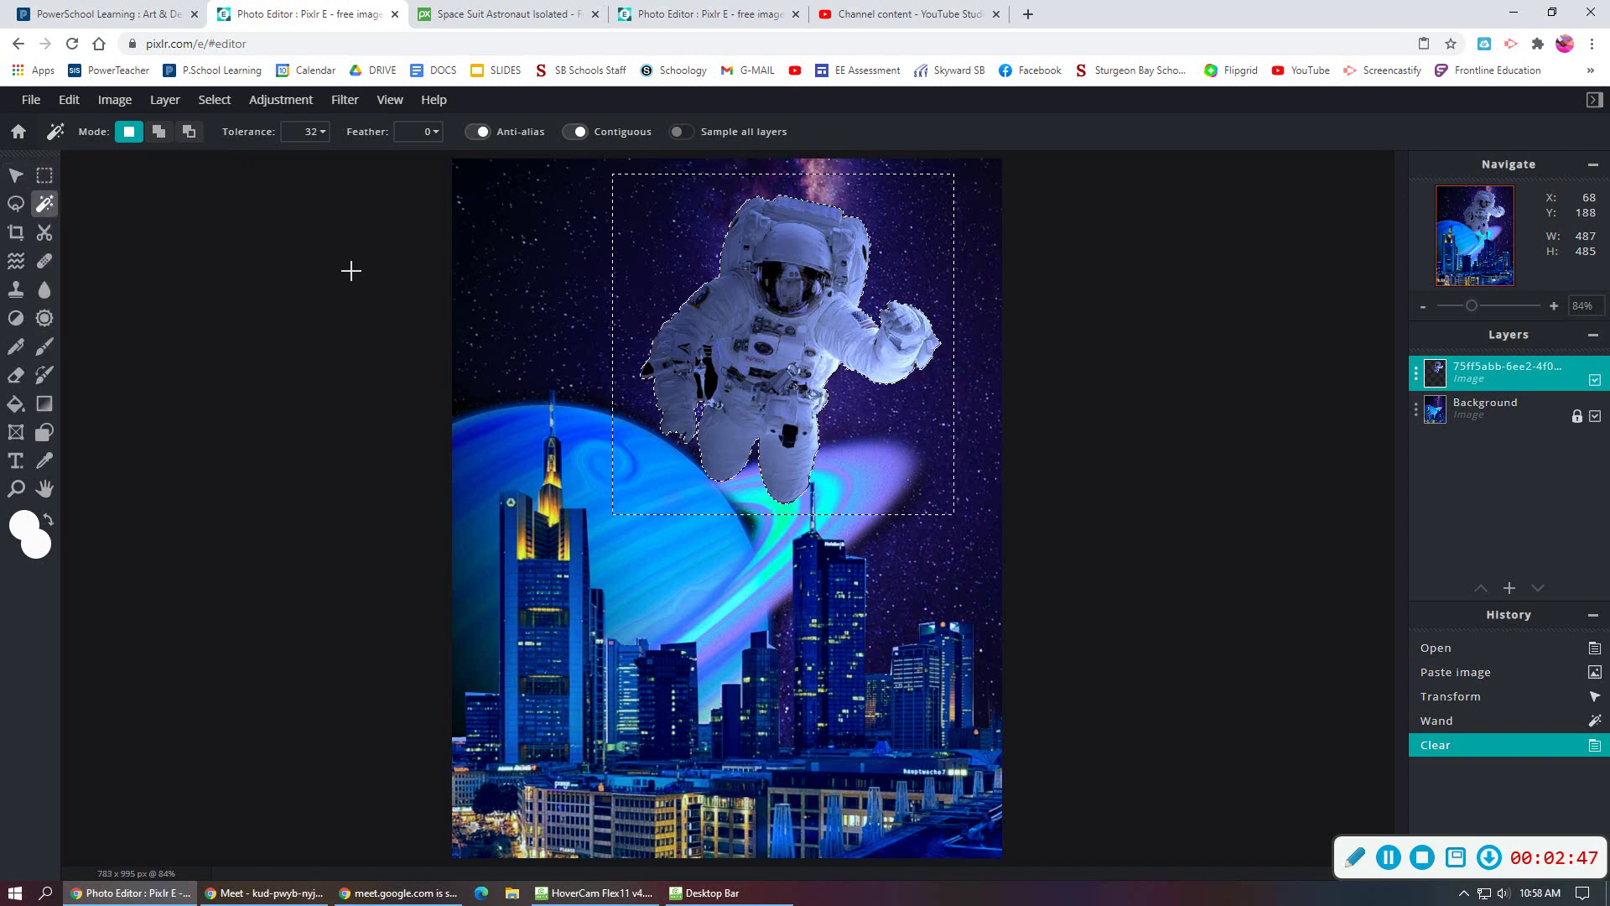
# Transform the astronaut and move it above the ringed planet.
pyautogui.click(17, 177)
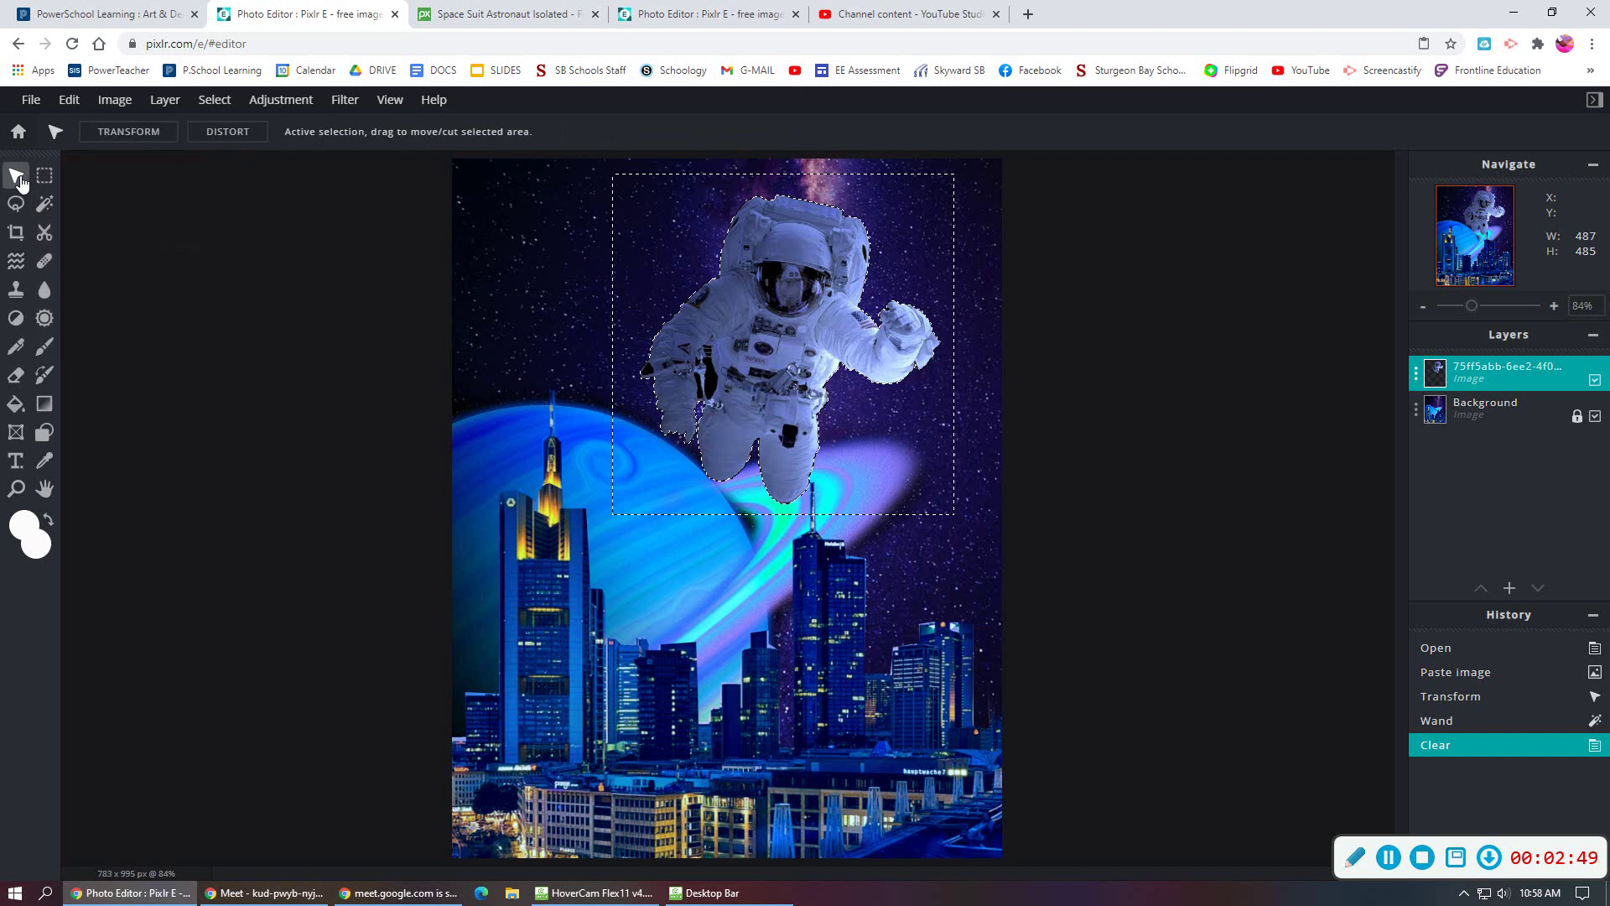
pyautogui.click(163, 135)
pyautogui.moveTo(750, 312); pyautogui.dragTo(787, 333)
pyautogui.click(671, 135)
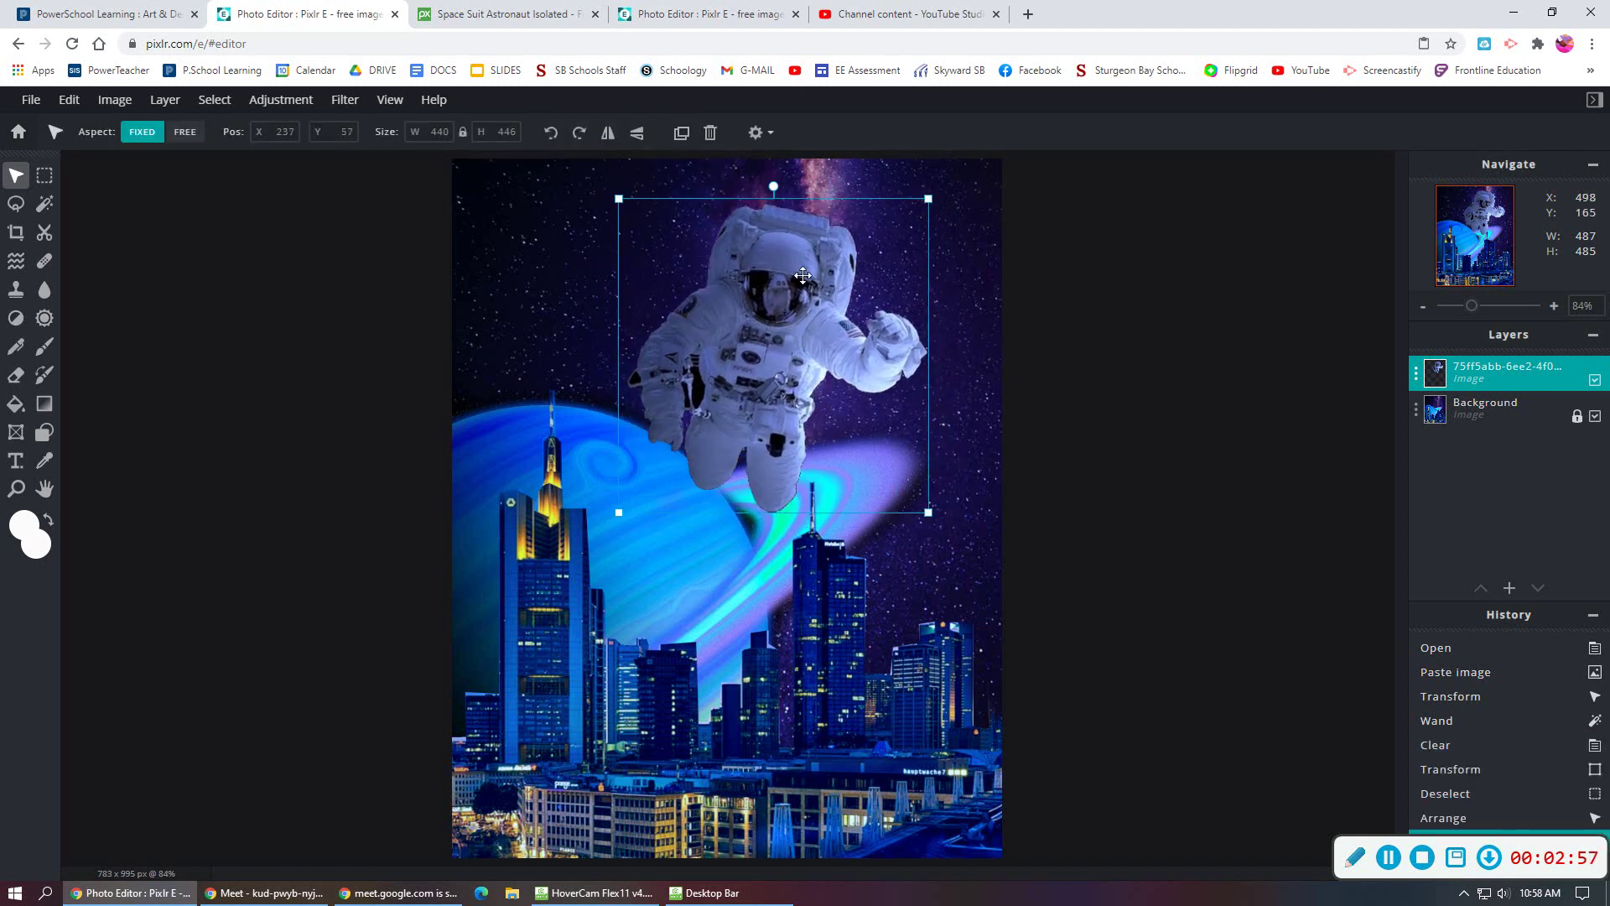
pyautogui.moveTo(803, 274); pyautogui.dragTo(795, 295)
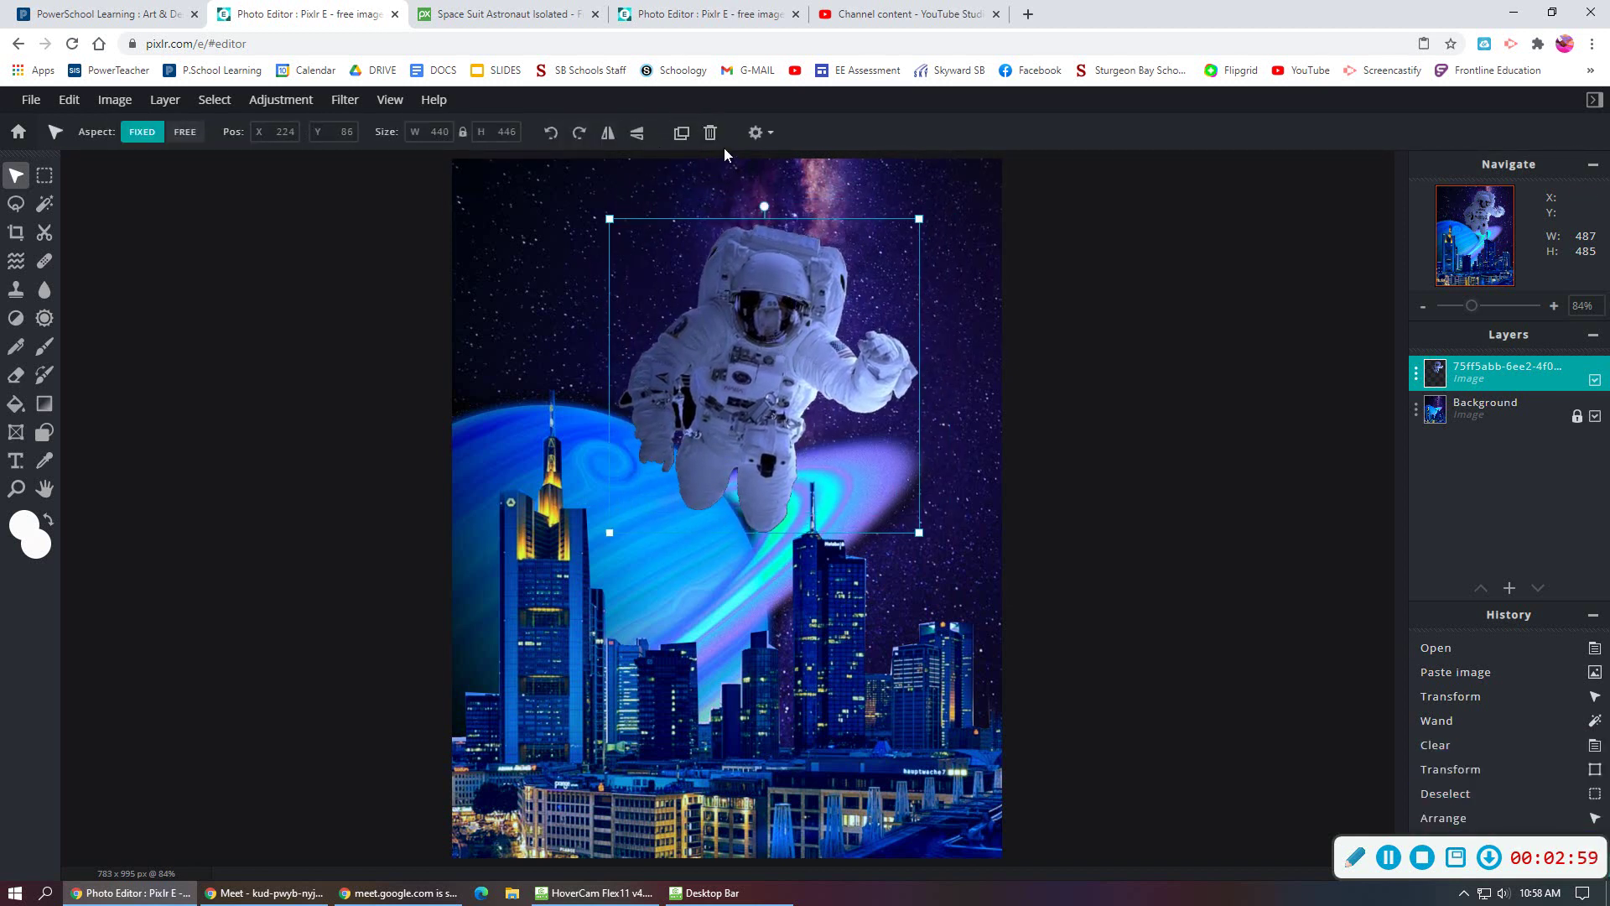
# Fine-tune the astronaut to about 360 × 365 px over the ring and deselect it.
pyautogui.moveTo(918, 217); pyautogui.dragTo(953, 209)
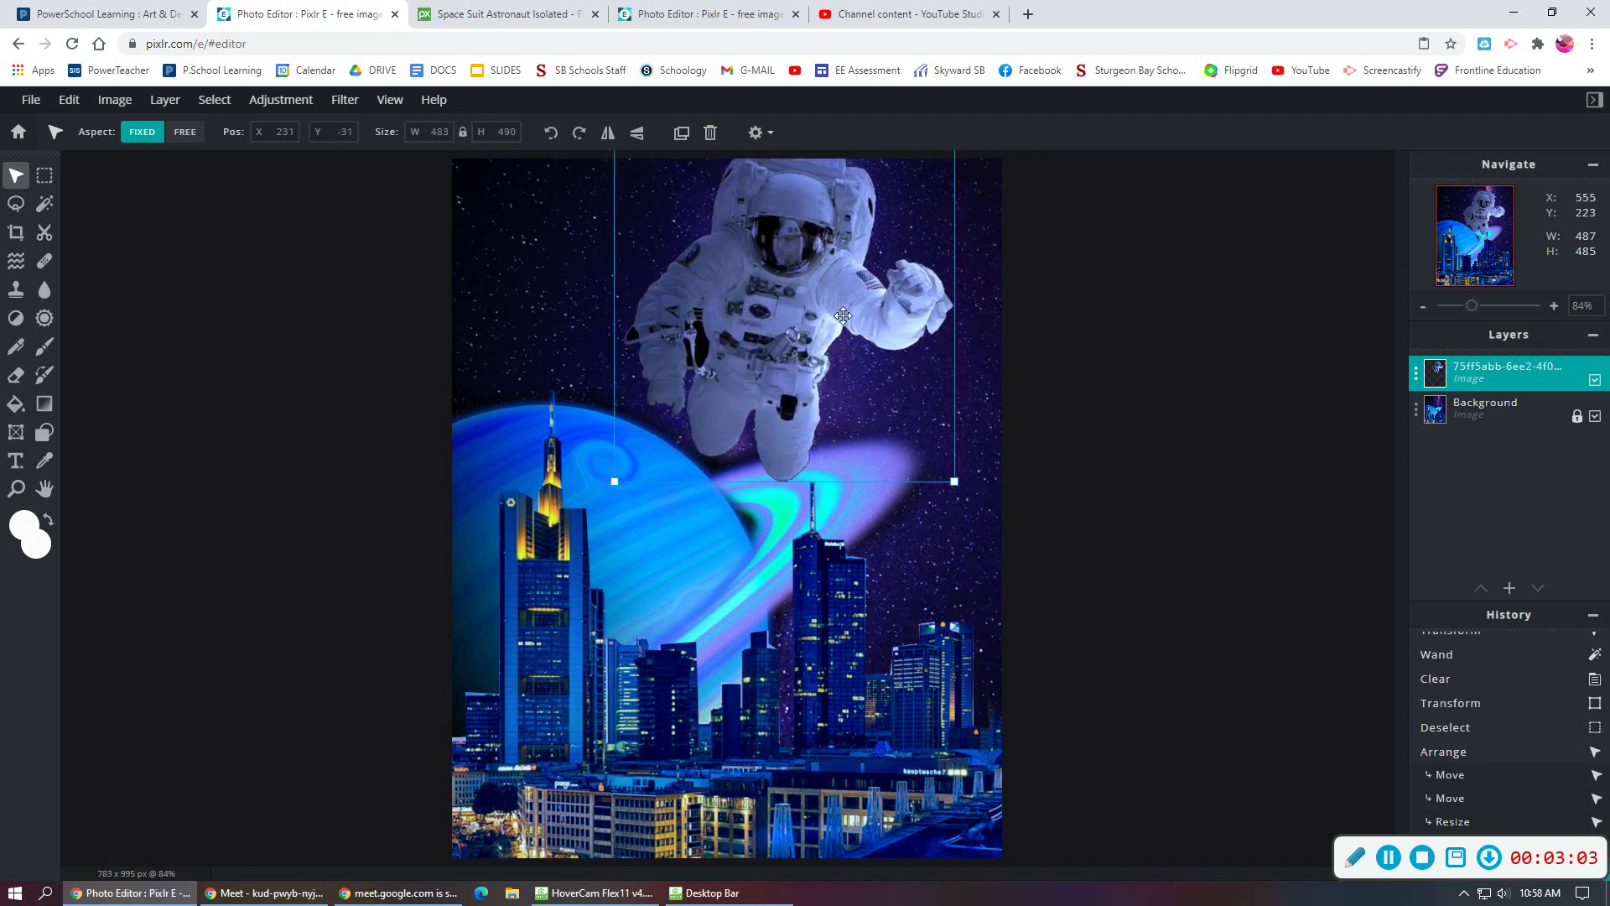
pyautogui.moveTo(843, 316); pyautogui.dragTo(818, 379)
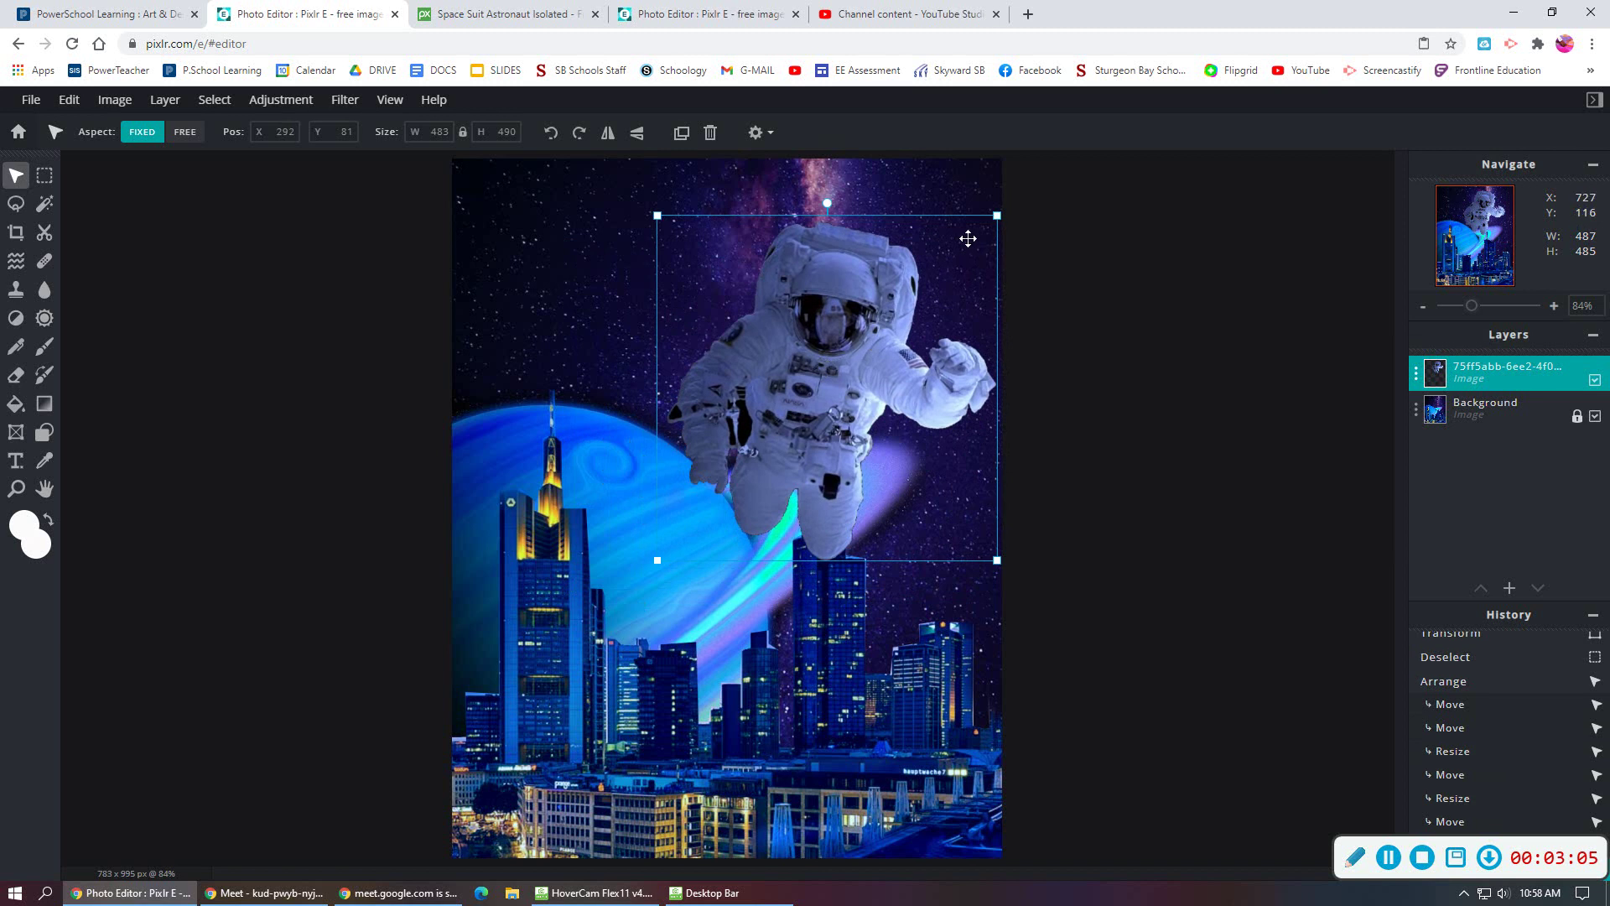
pyautogui.moveTo(996, 215); pyautogui.dragTo(755, 315)
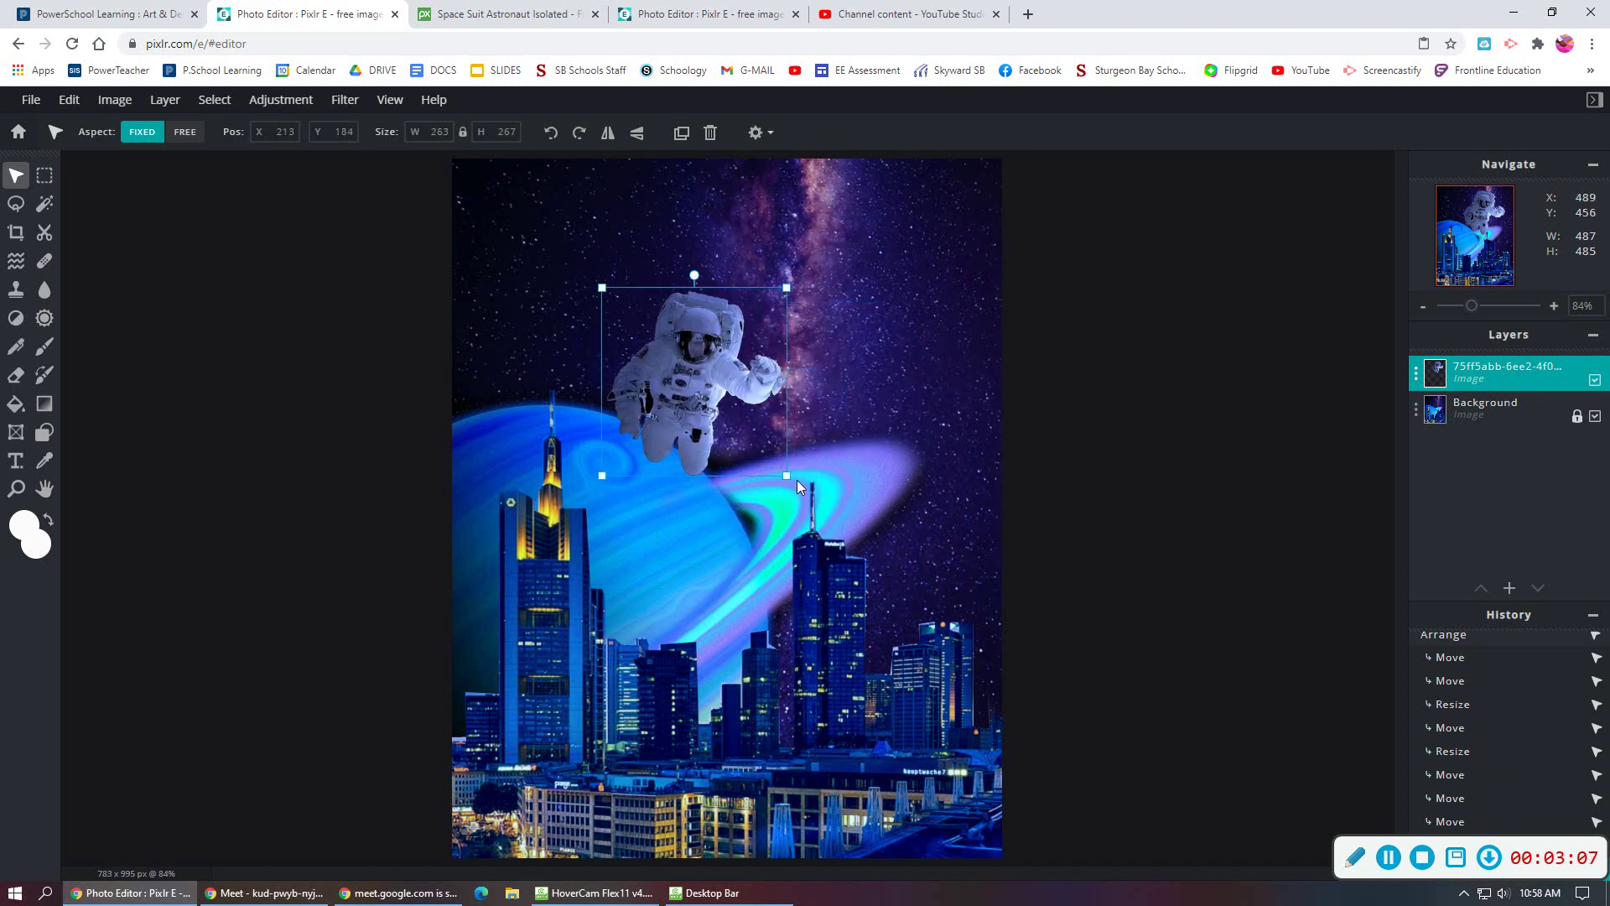
pyautogui.moveTo(786, 475); pyautogui.dragTo(855, 544)
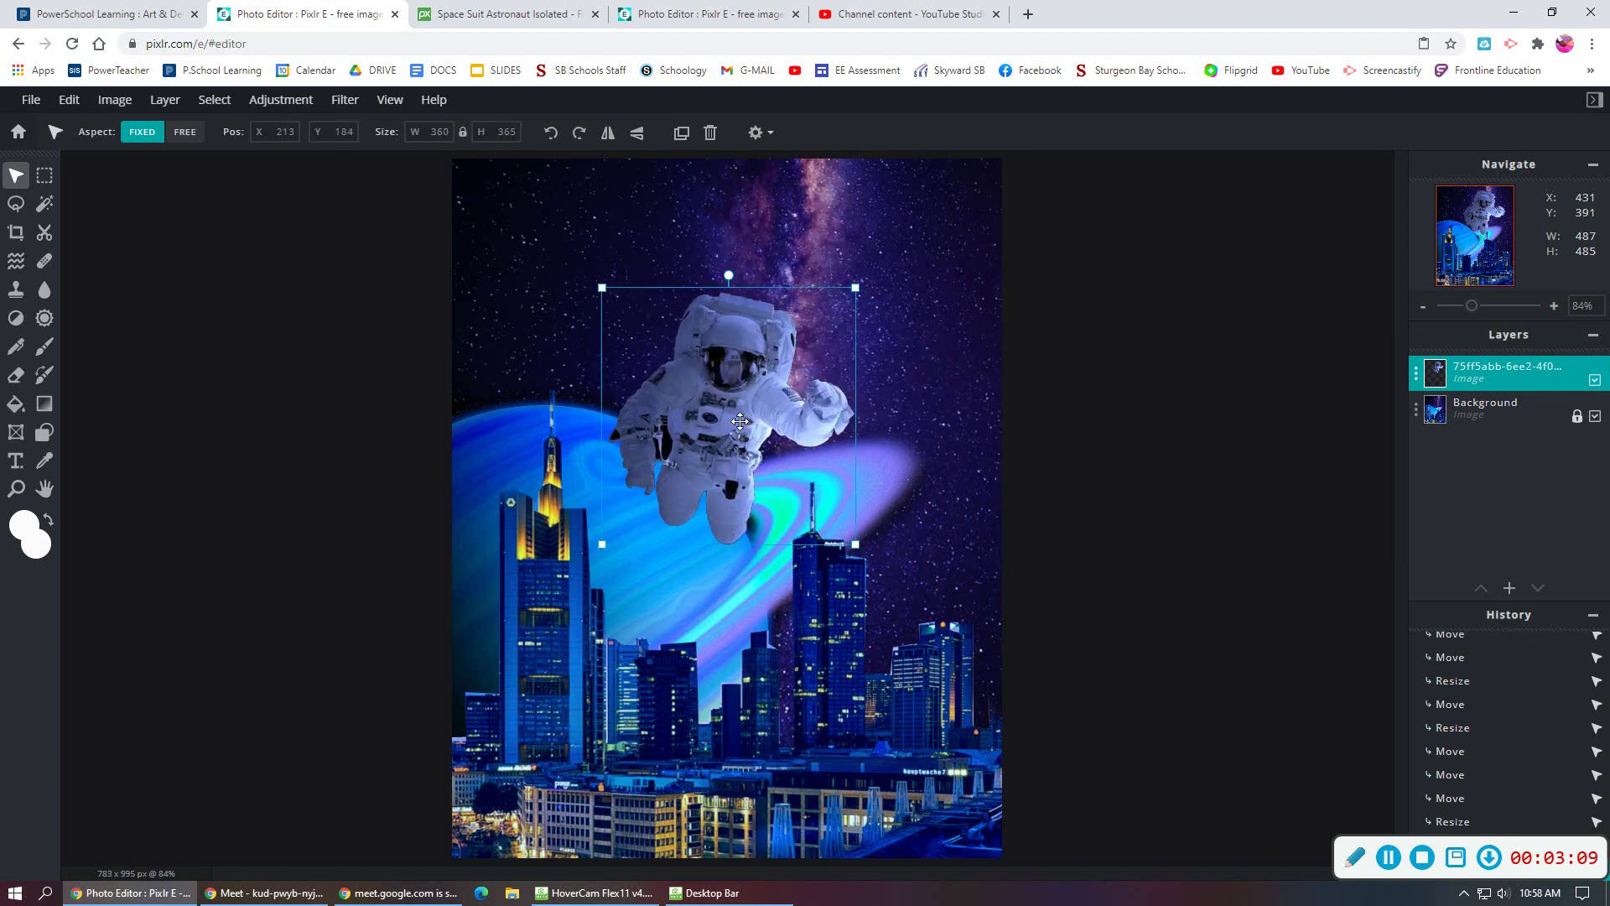
pyautogui.moveTo(728, 393); pyautogui.dragTo(714, 414)
pyautogui.click(1049, 419)
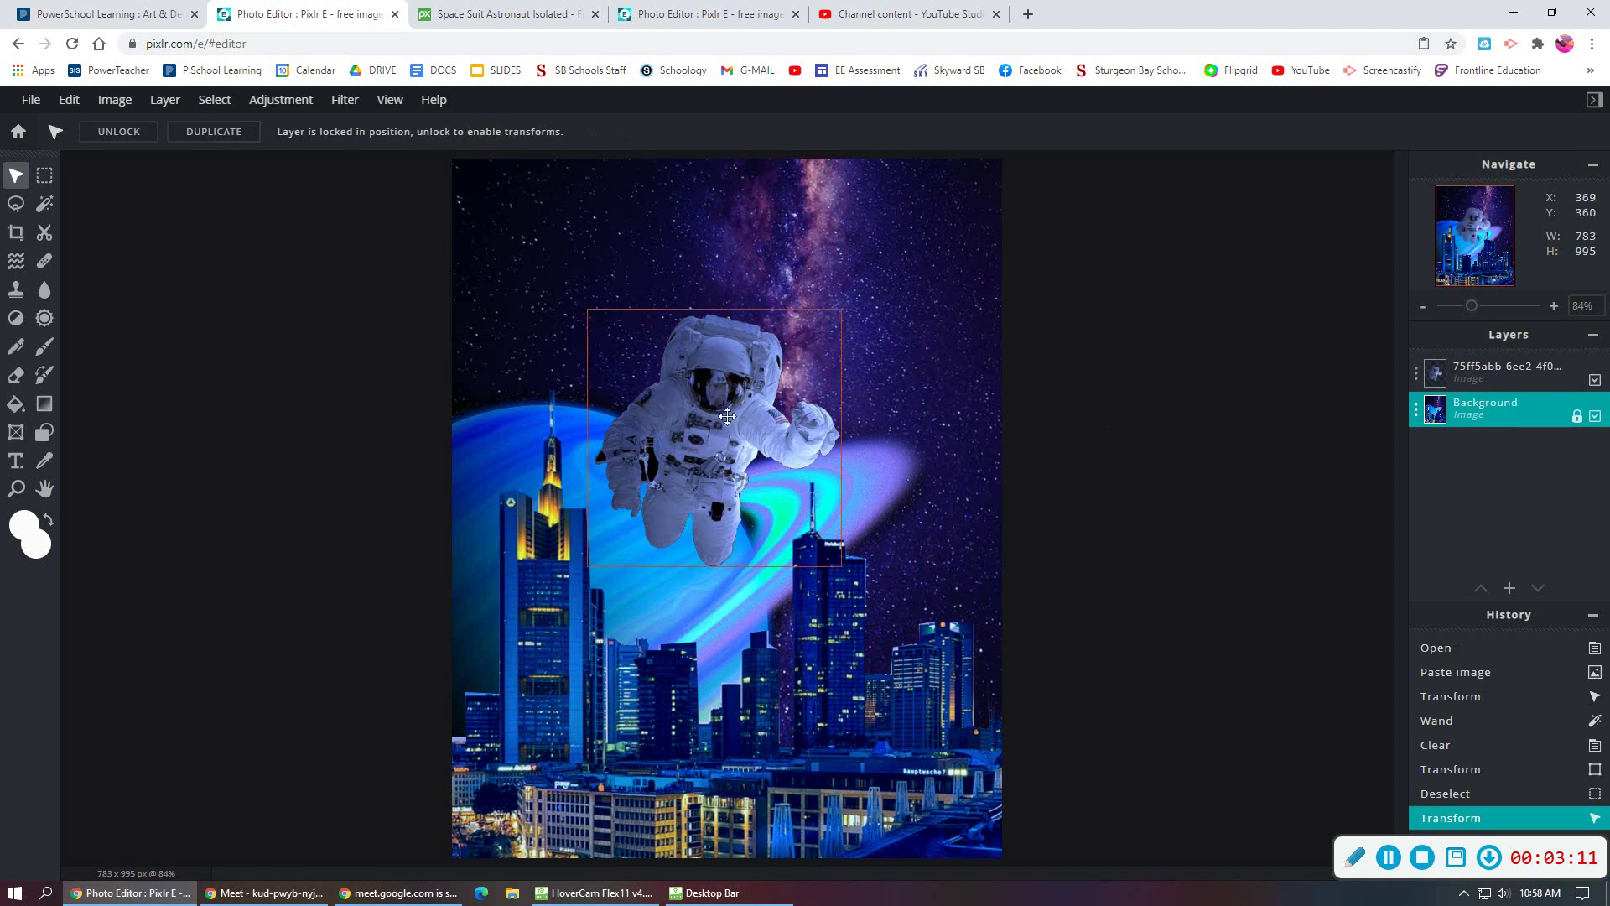
pyautogui.click(780, 417)
pyautogui.click(932, 448)
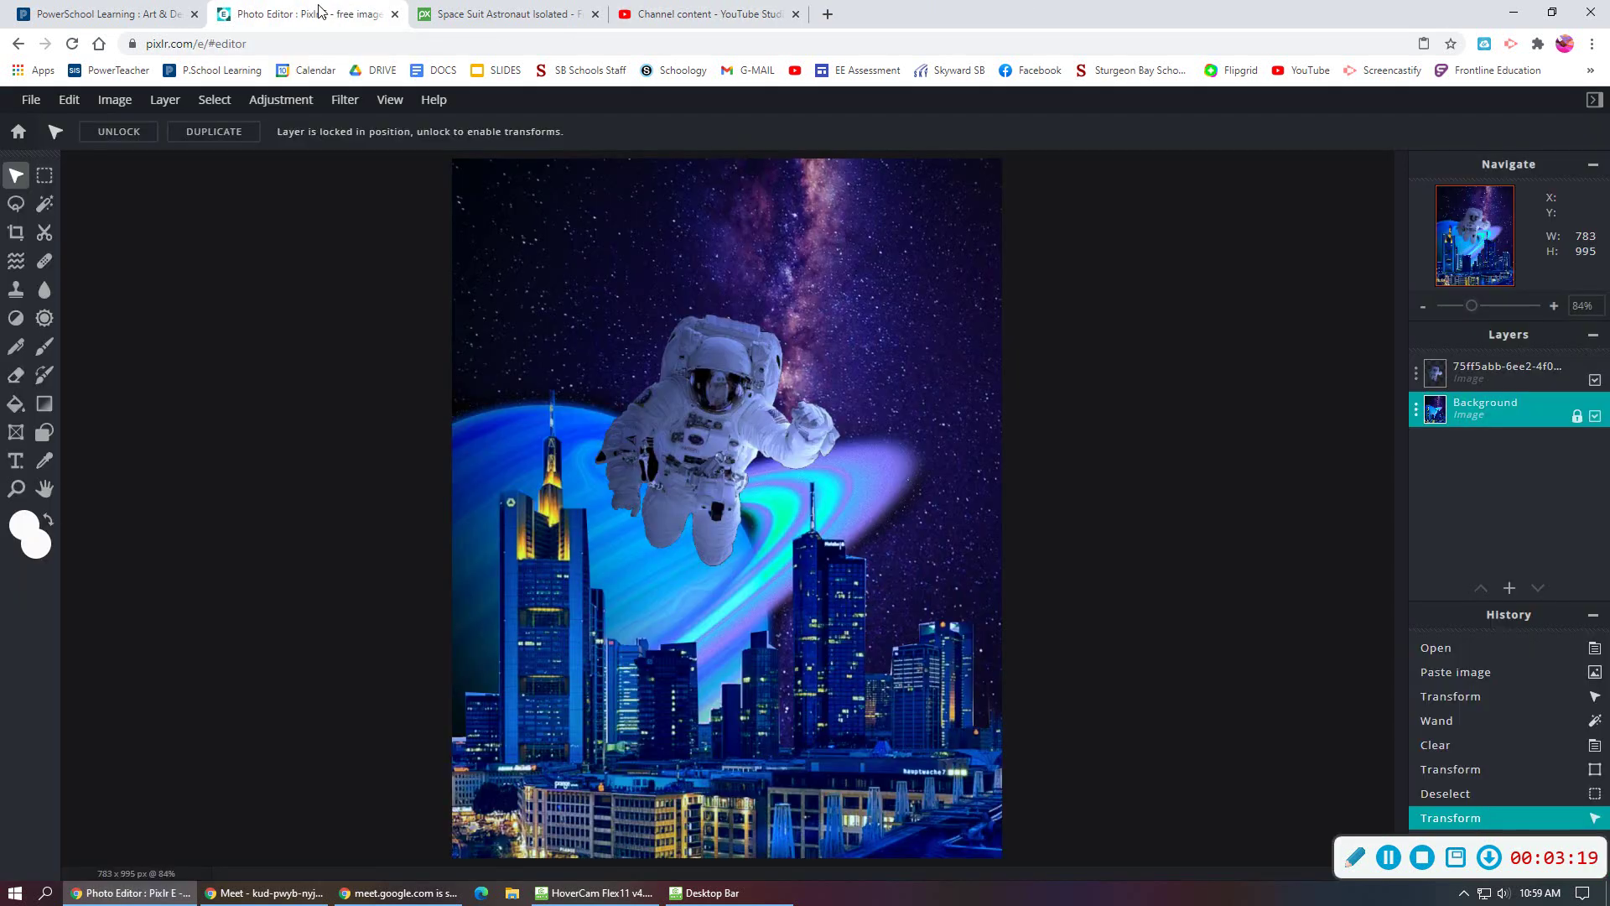
# Go back to the course page and open the Pixabay image site.
pyautogui.click(77, 11)
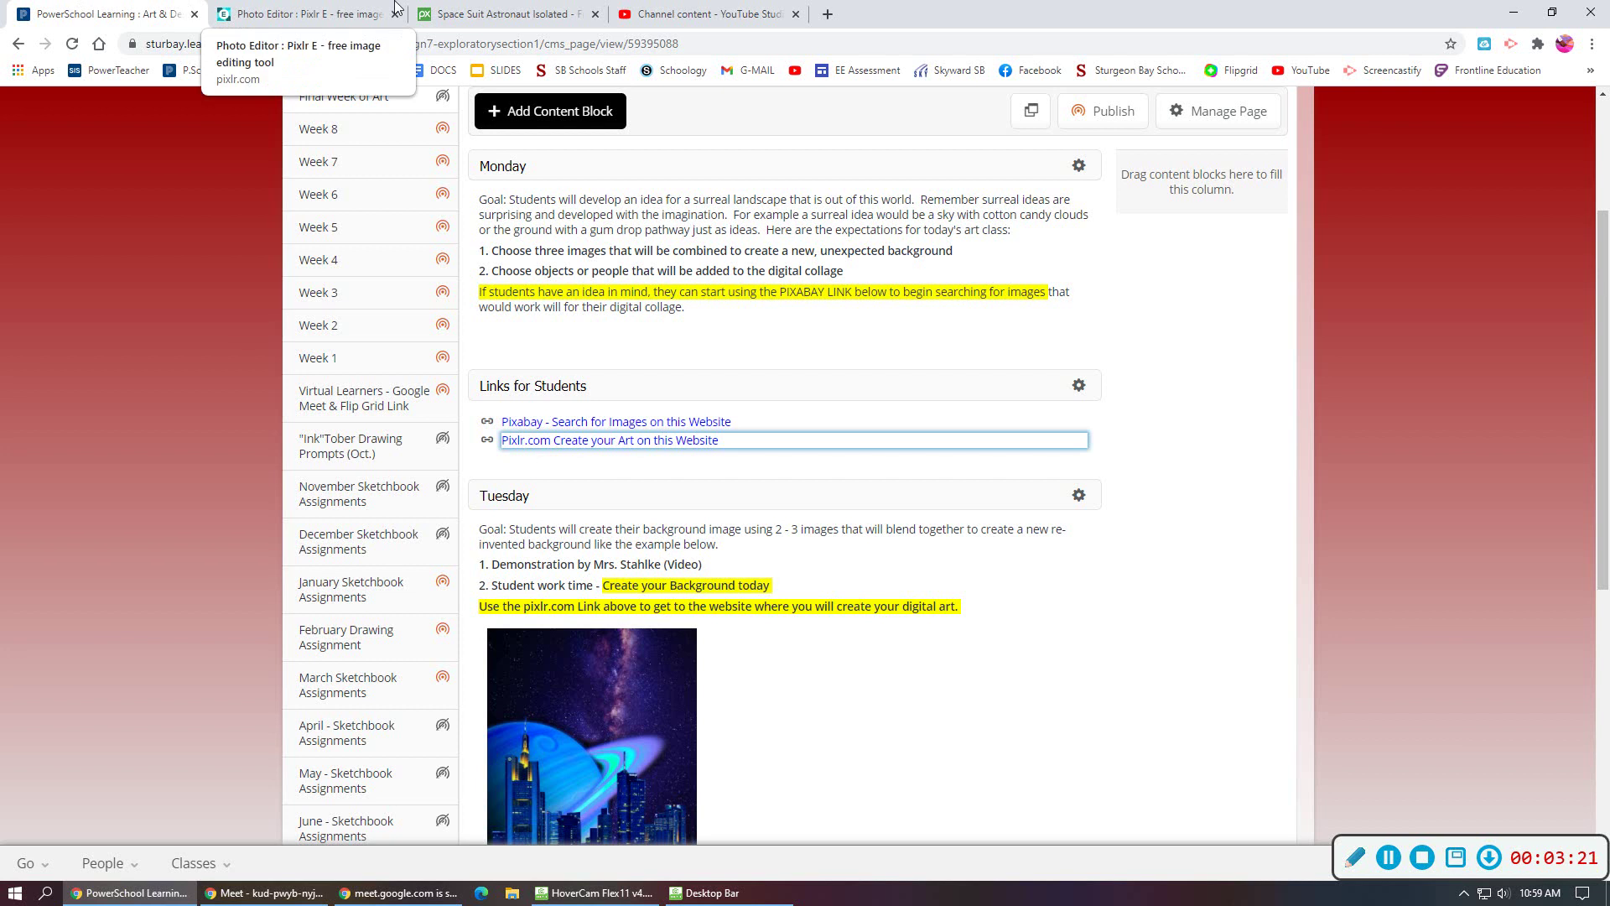
pyautogui.click(327, 11)
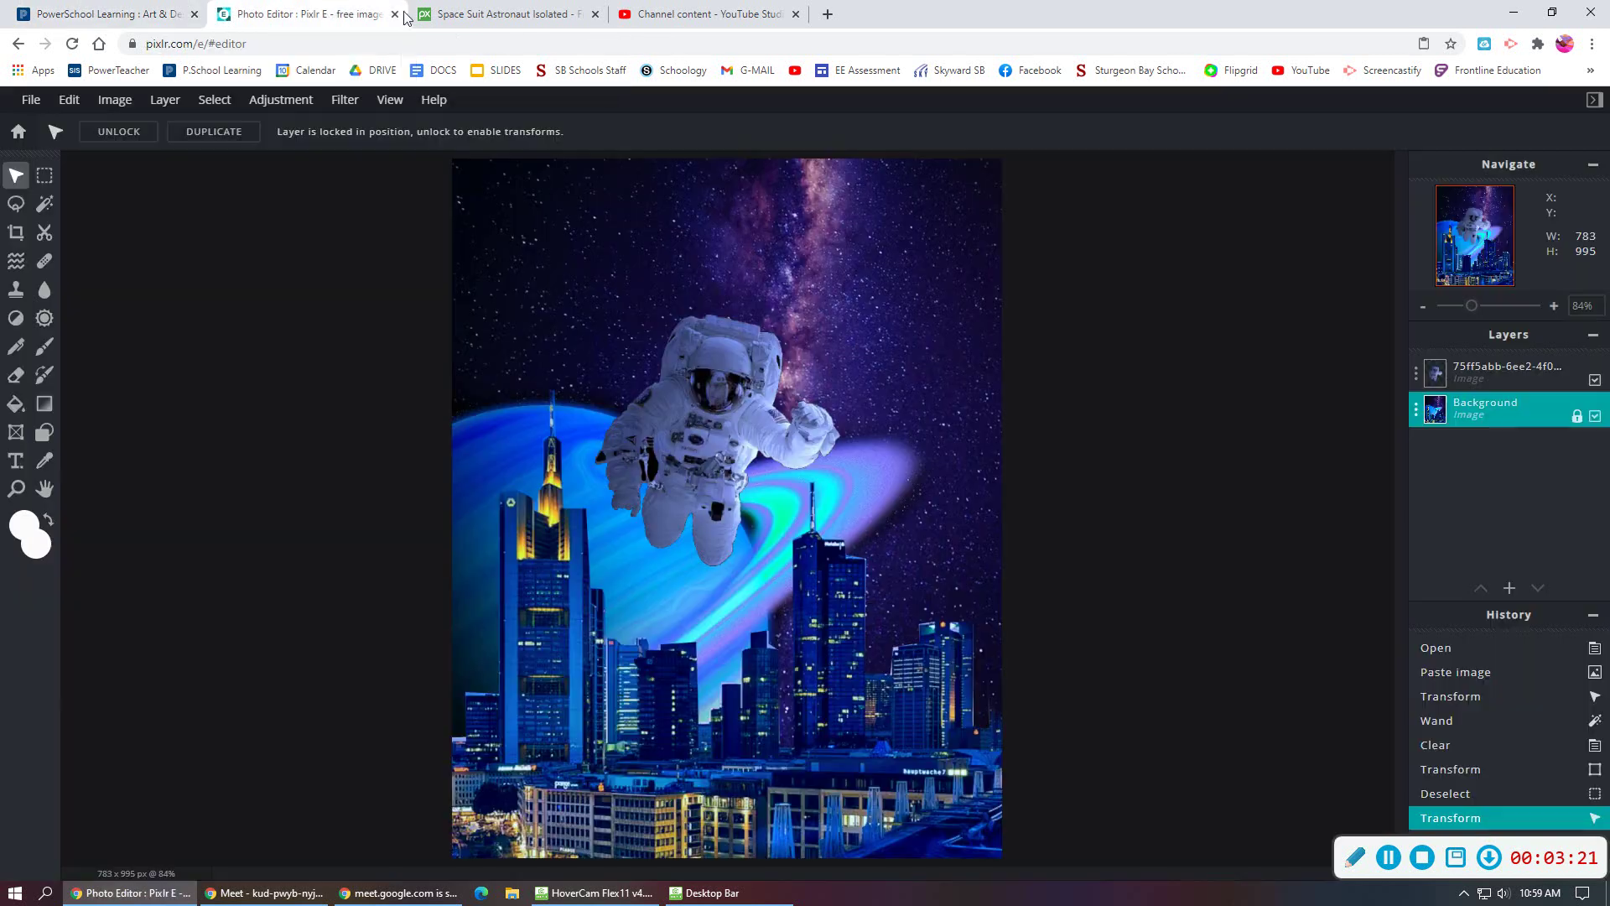
pyautogui.click(117, 13)
pyautogui.click(565, 441)
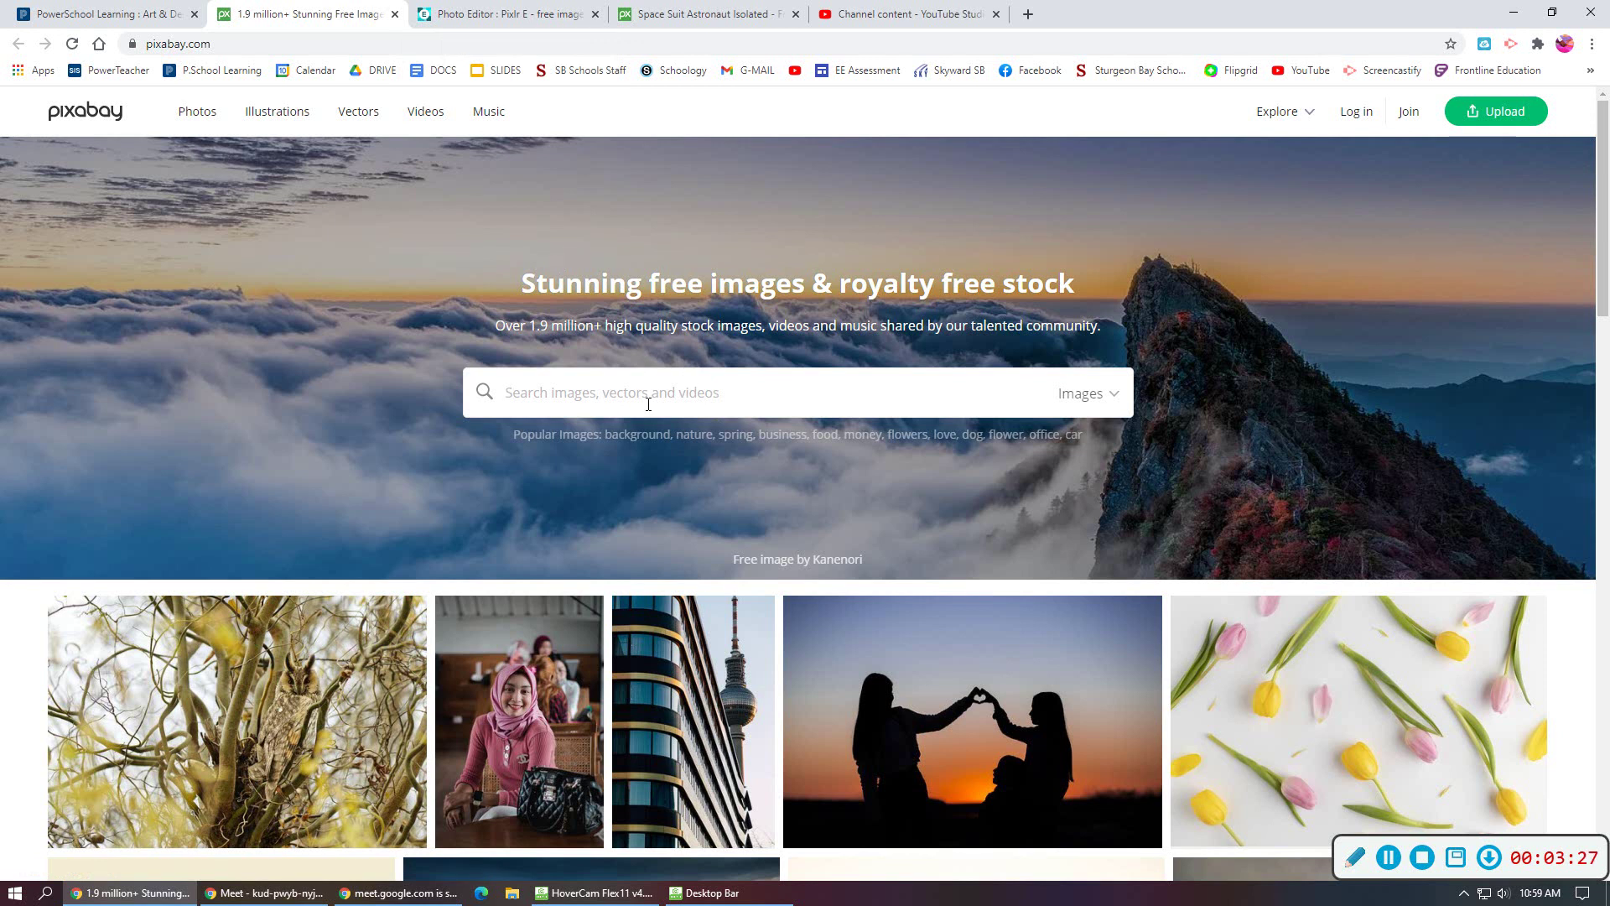
# Search Pixabay for 'planets' and browse the results.
pyautogui.write('planets')
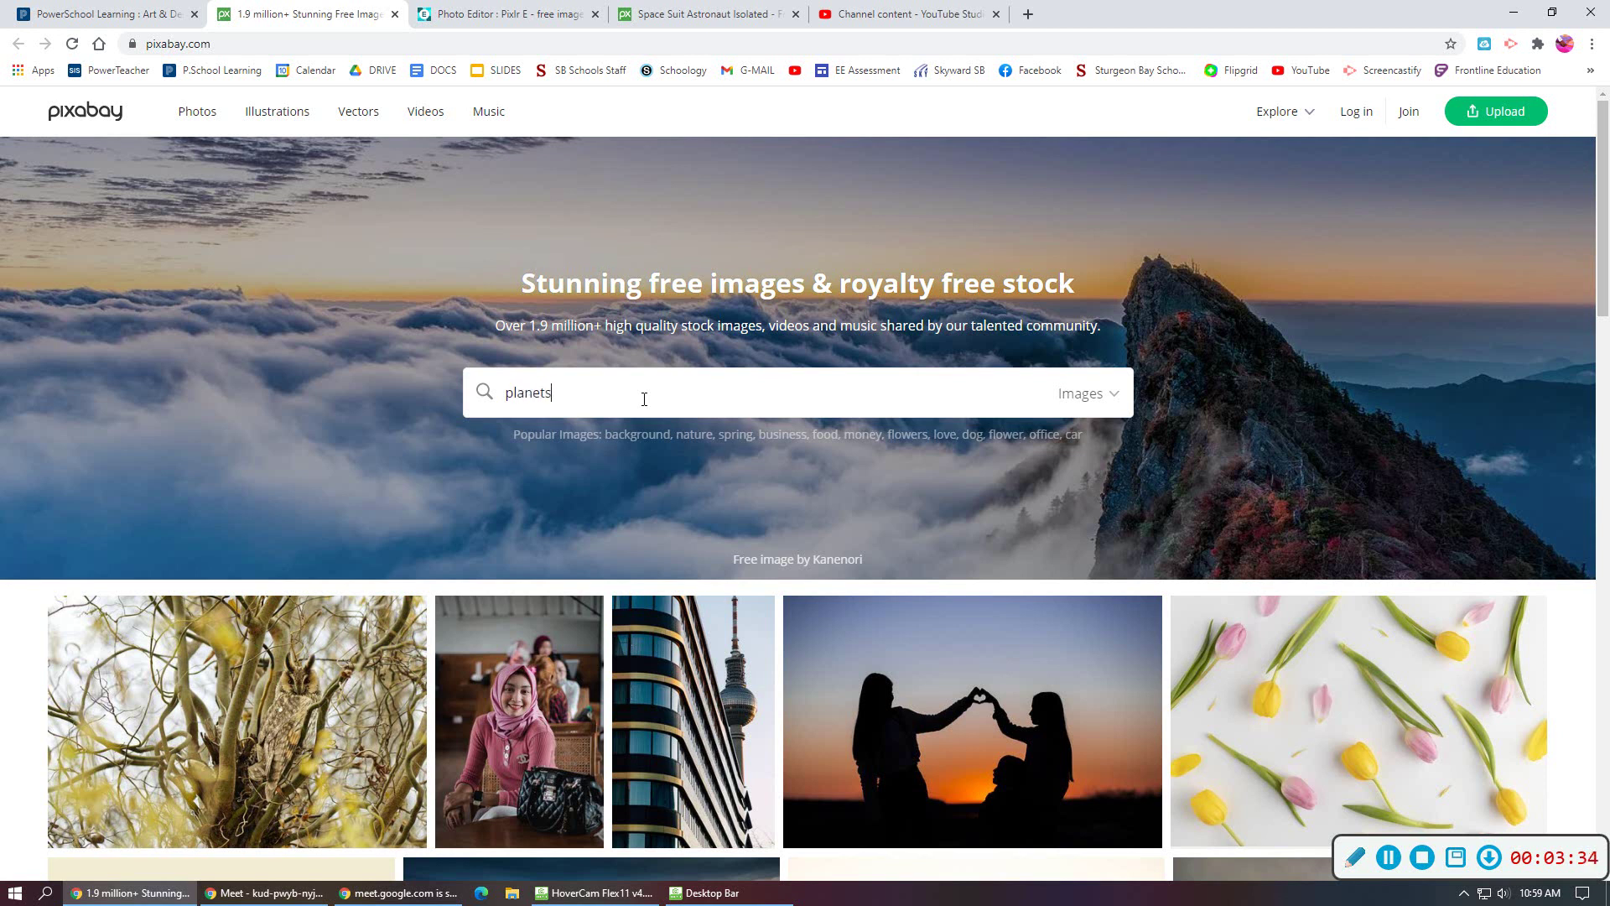
pyautogui.press('Return')
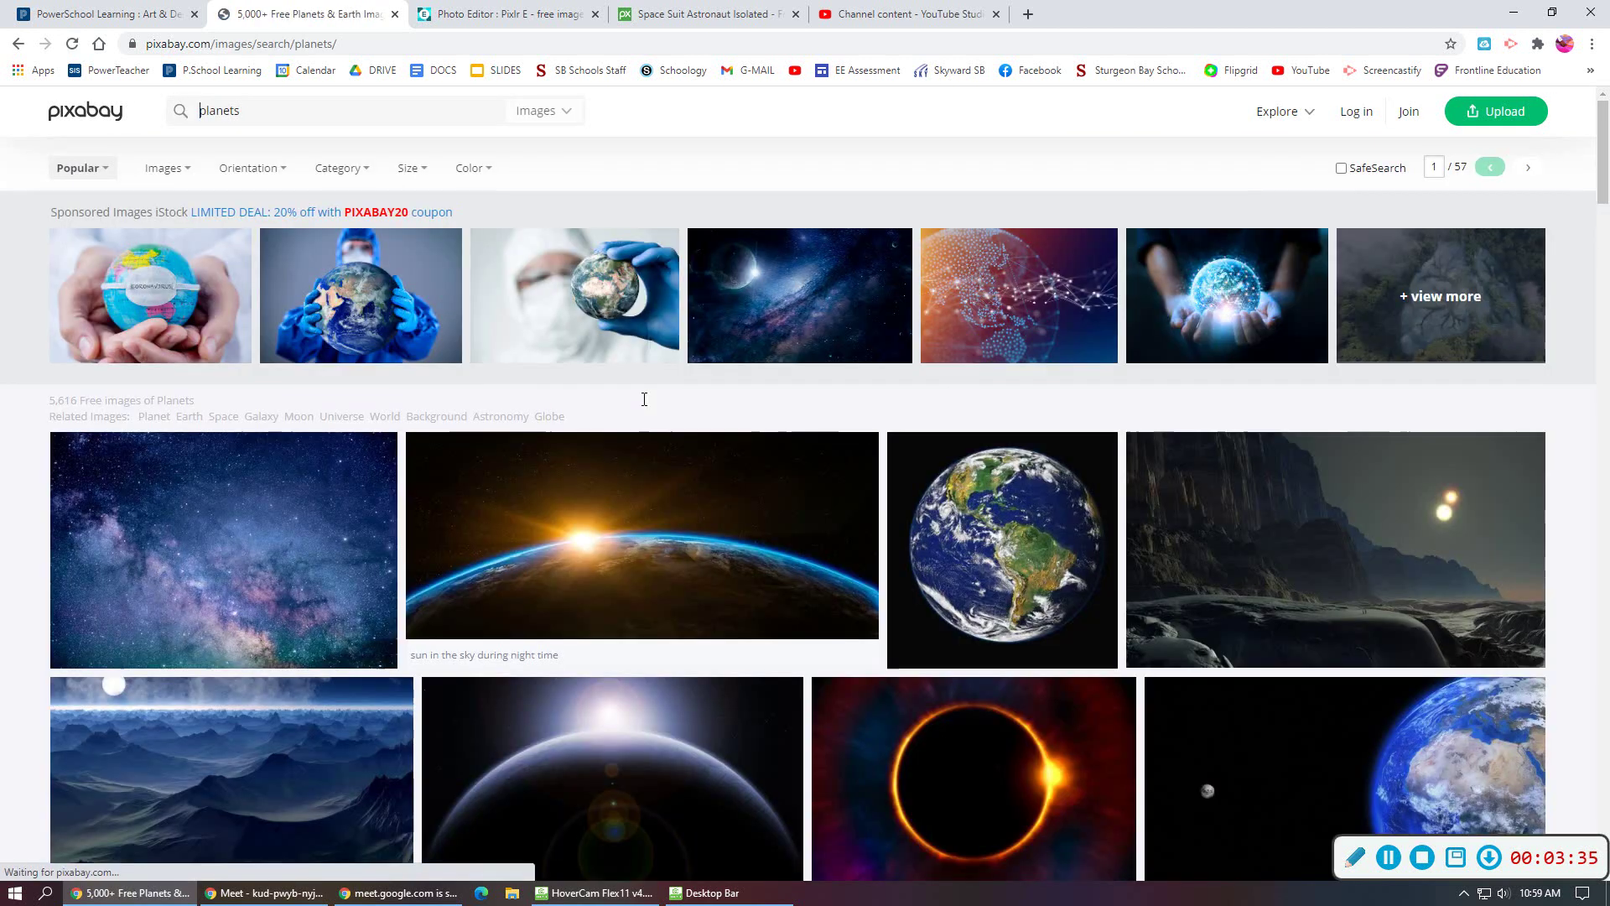
pyautogui.scroll(-3, 734, 314)
pyautogui.scroll(-2, 734, 314)
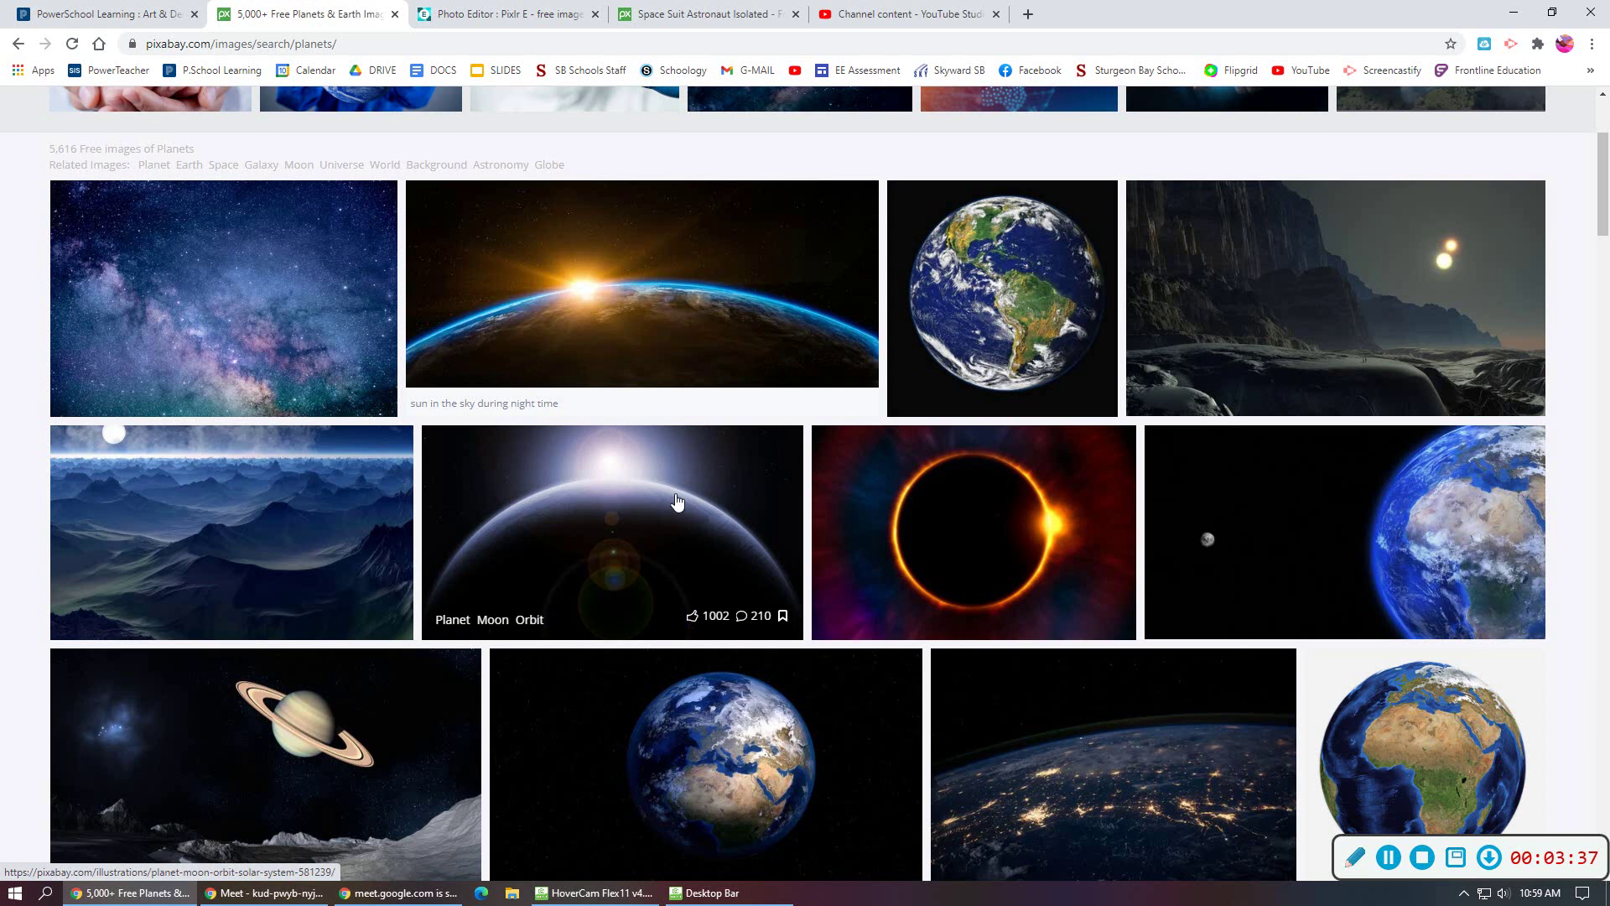
pyautogui.scroll(-1, 679, 488)
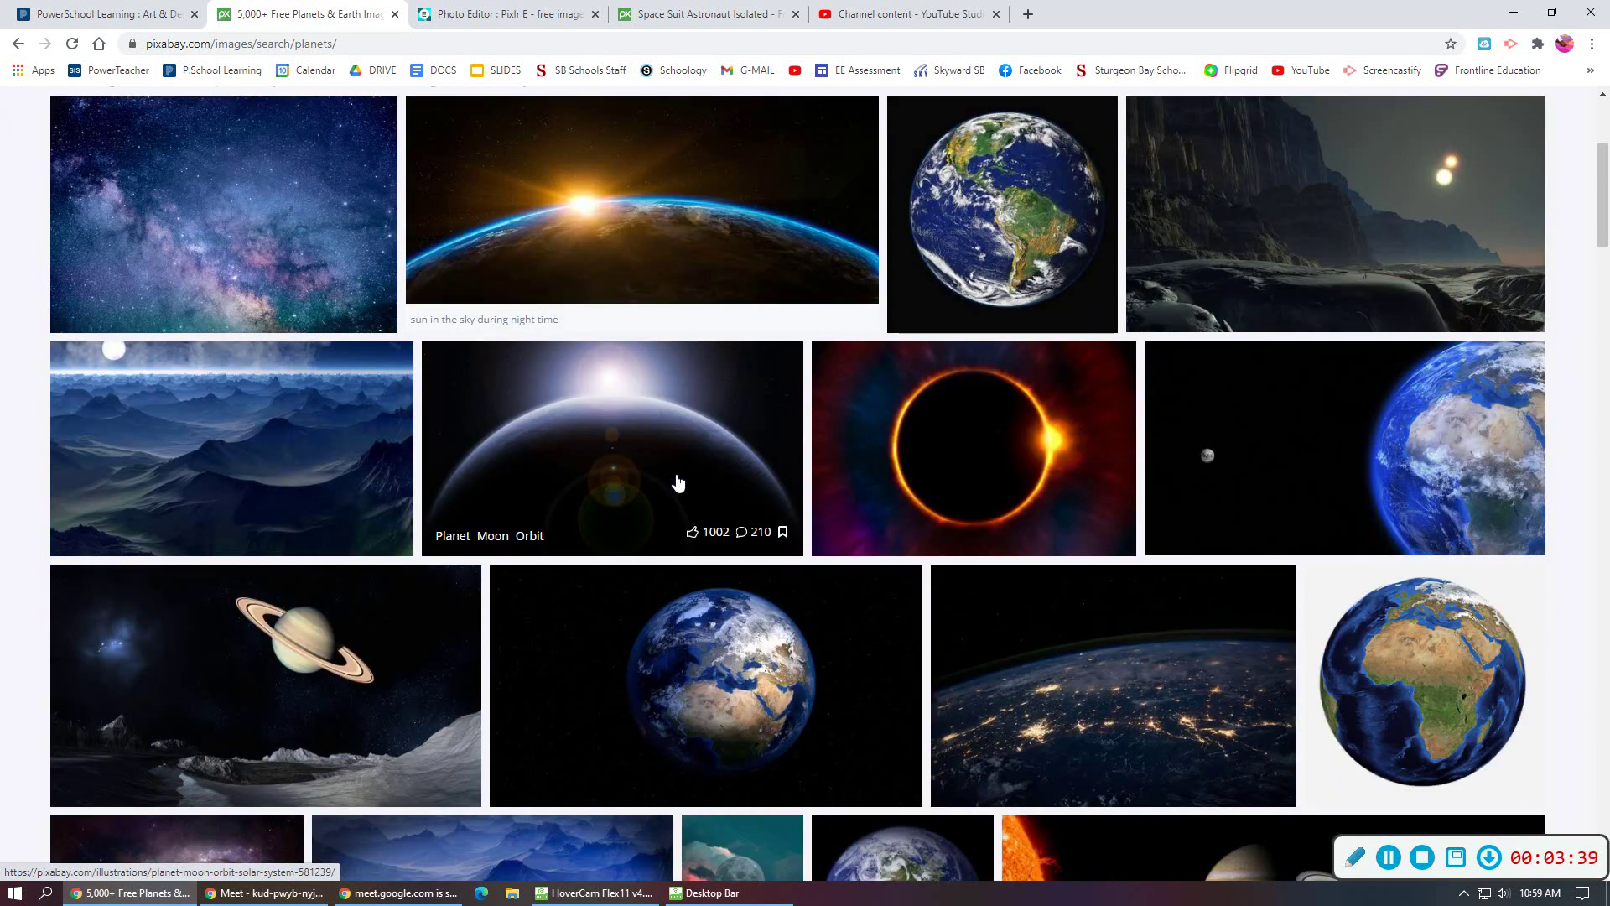
pyautogui.scroll(-1, 679, 483)
pyautogui.scroll(-5, 678, 481)
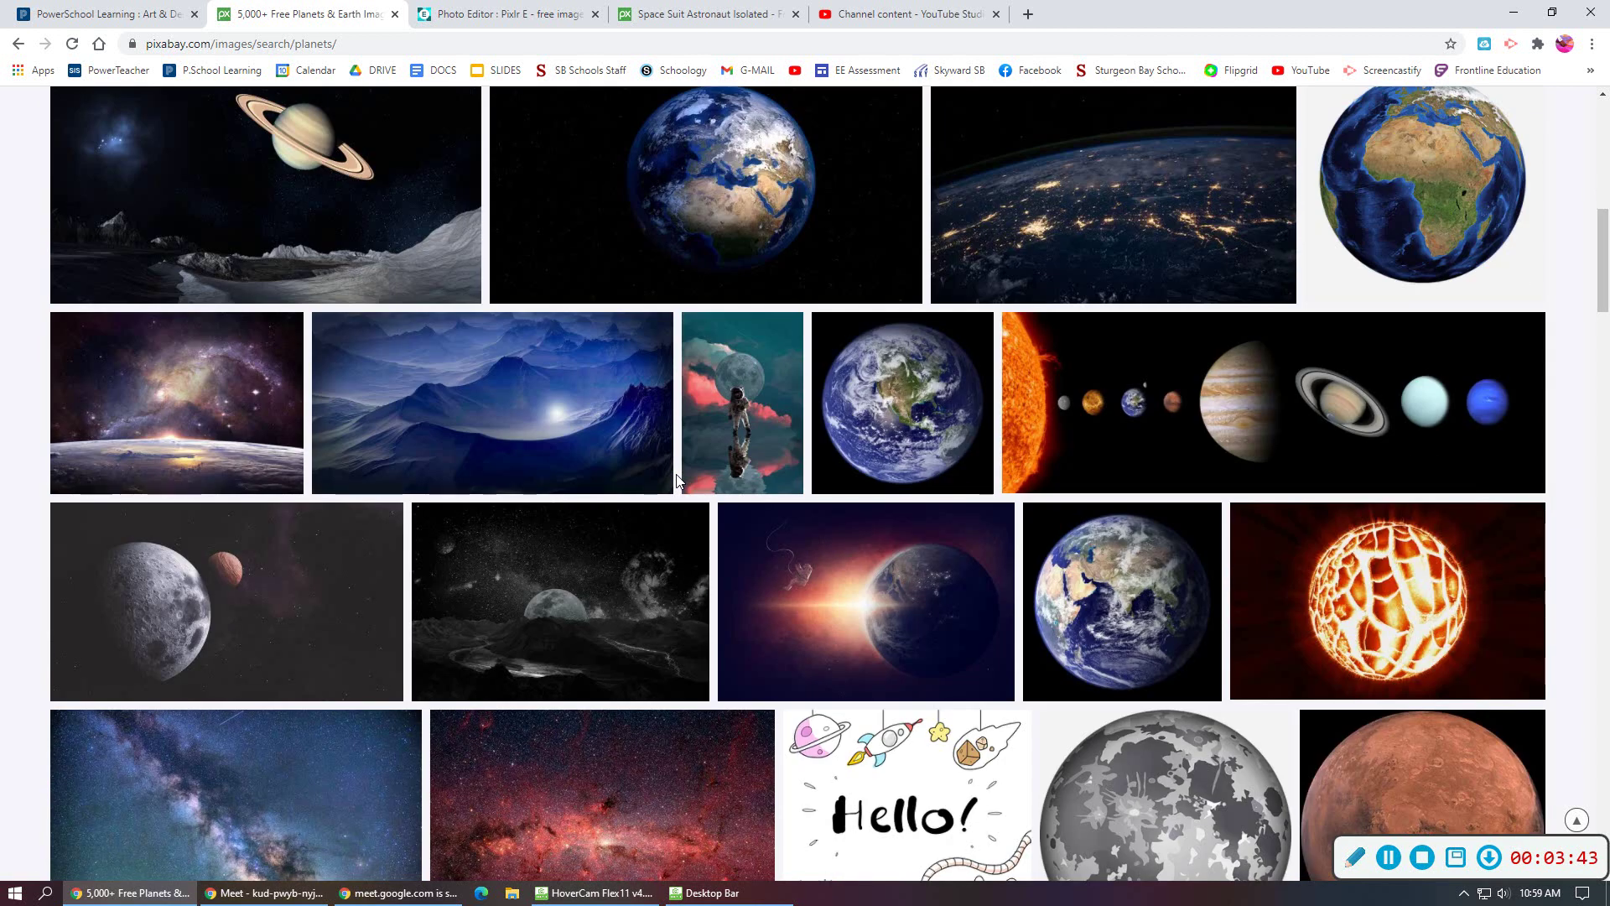
pyautogui.scroll(7, 678, 480)
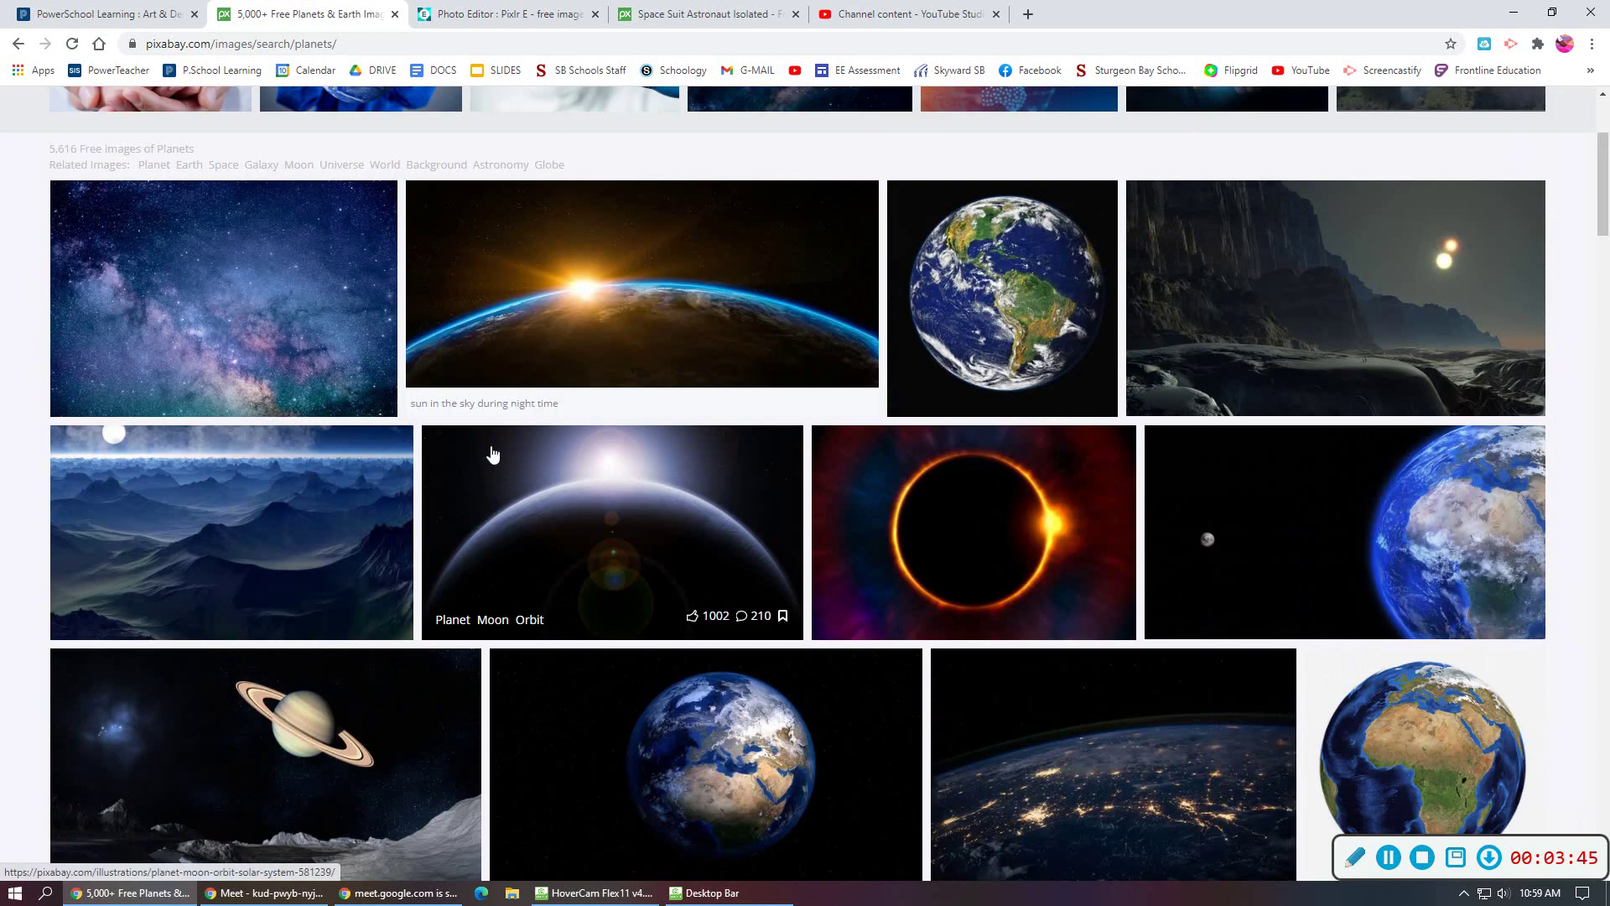
# Copy the whole-Earth photo and return to the collage in Pixlr E.
pyautogui.click(1065, 326)
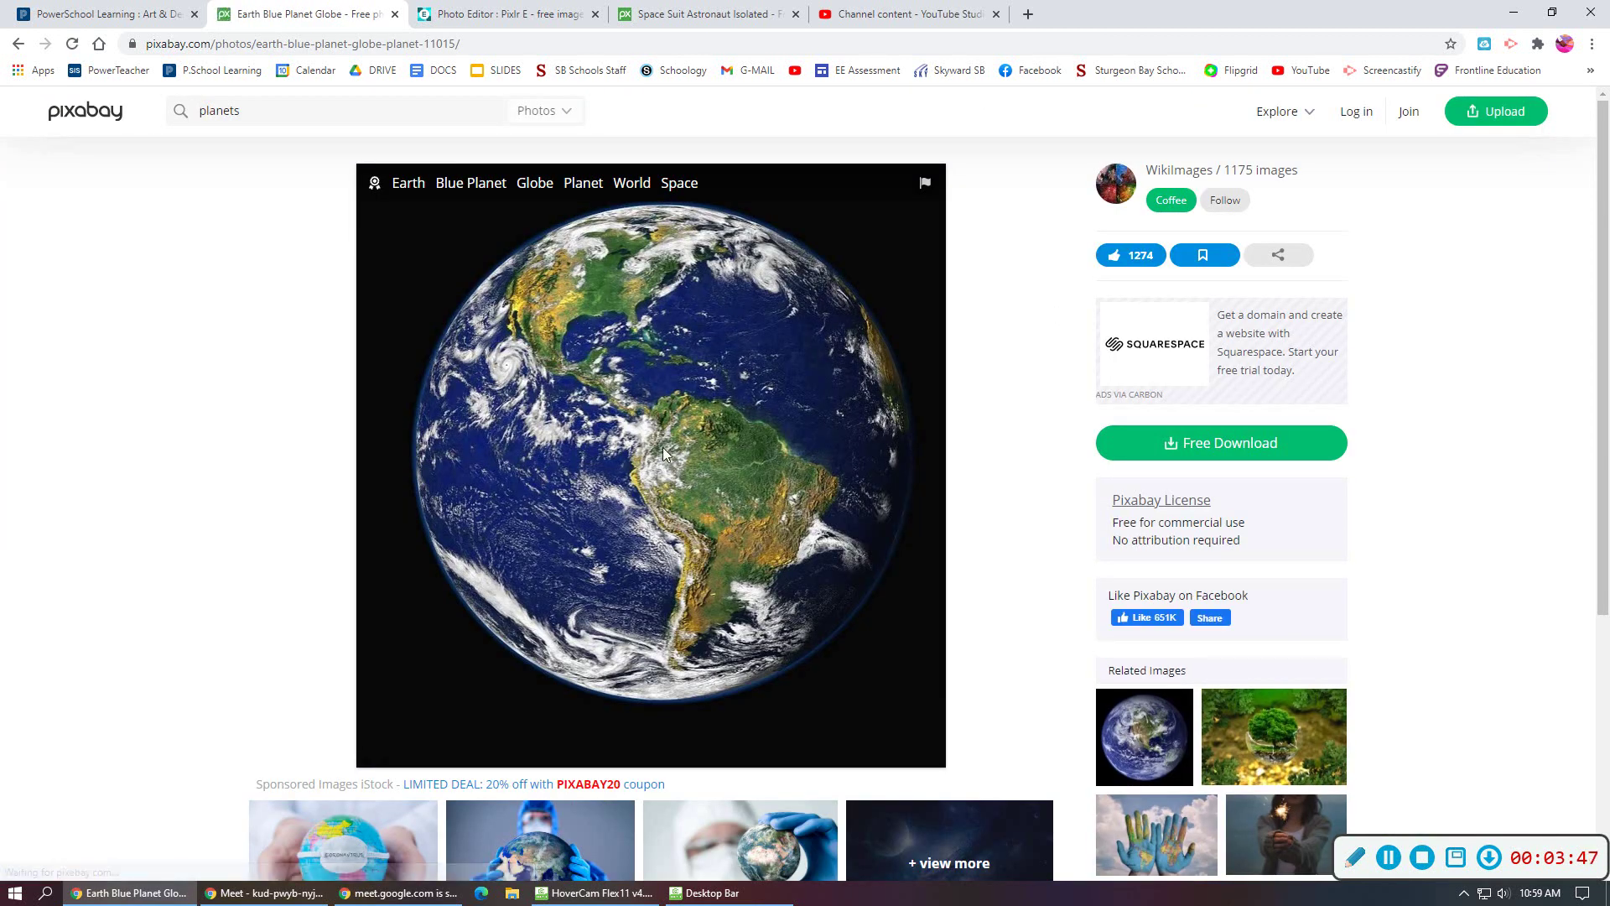
pyautogui.rightClick(662, 446)
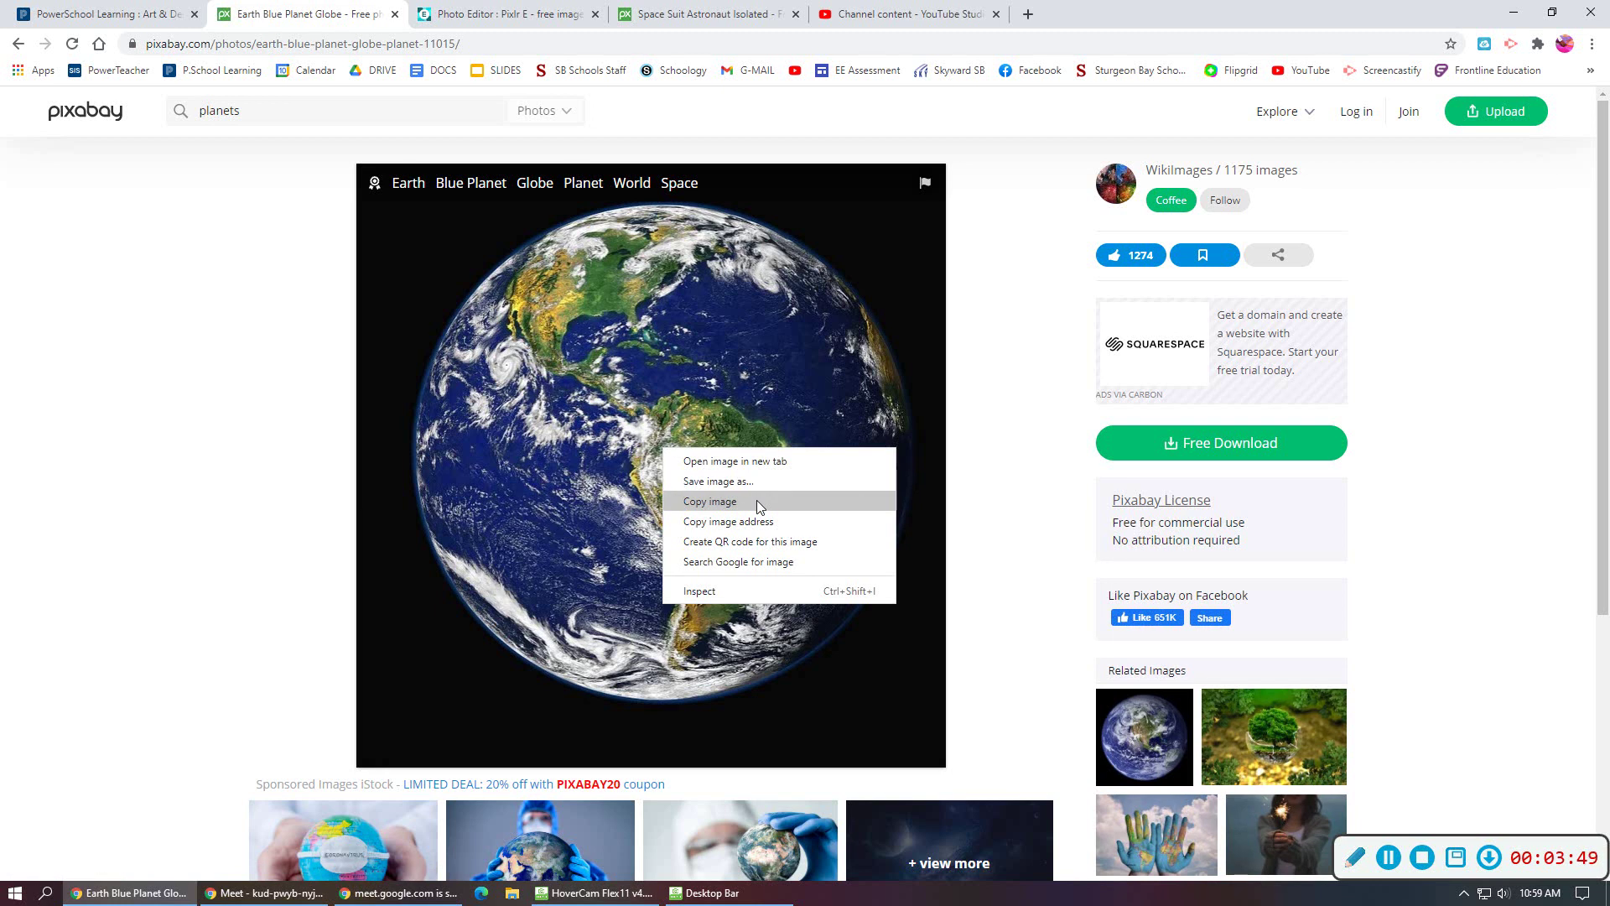
pyautogui.click(757, 501)
pyautogui.click(537, 14)
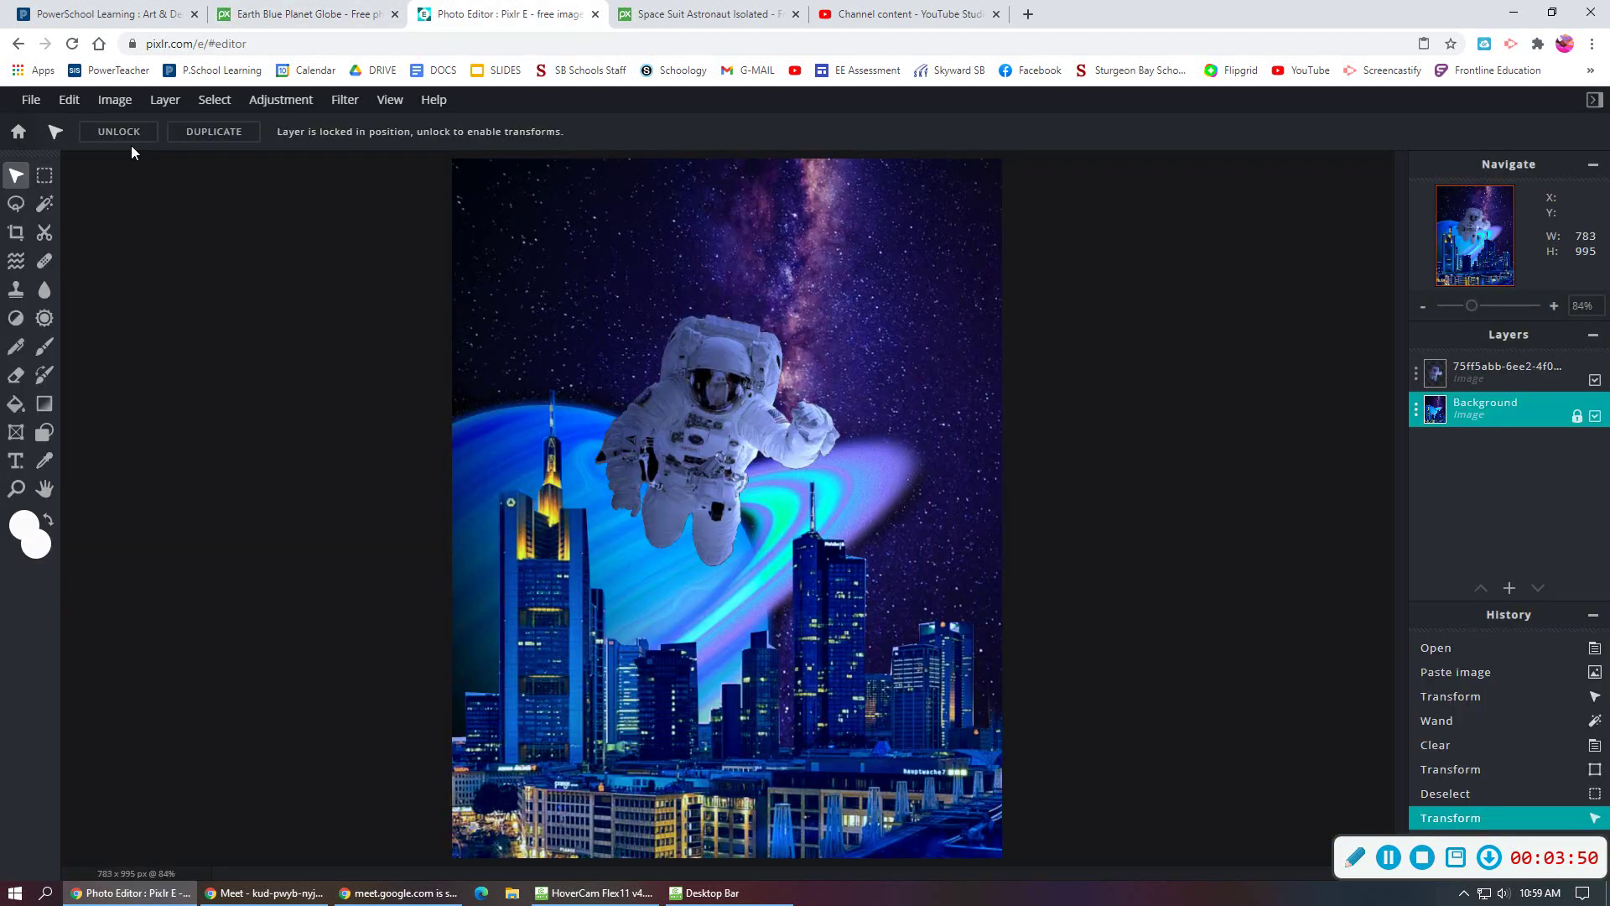
pyautogui.click(69, 100)
# Paste the Earth as a layer, move it up, and delete its black backdrop with Magic Wand.
pyautogui.click(179, 250)
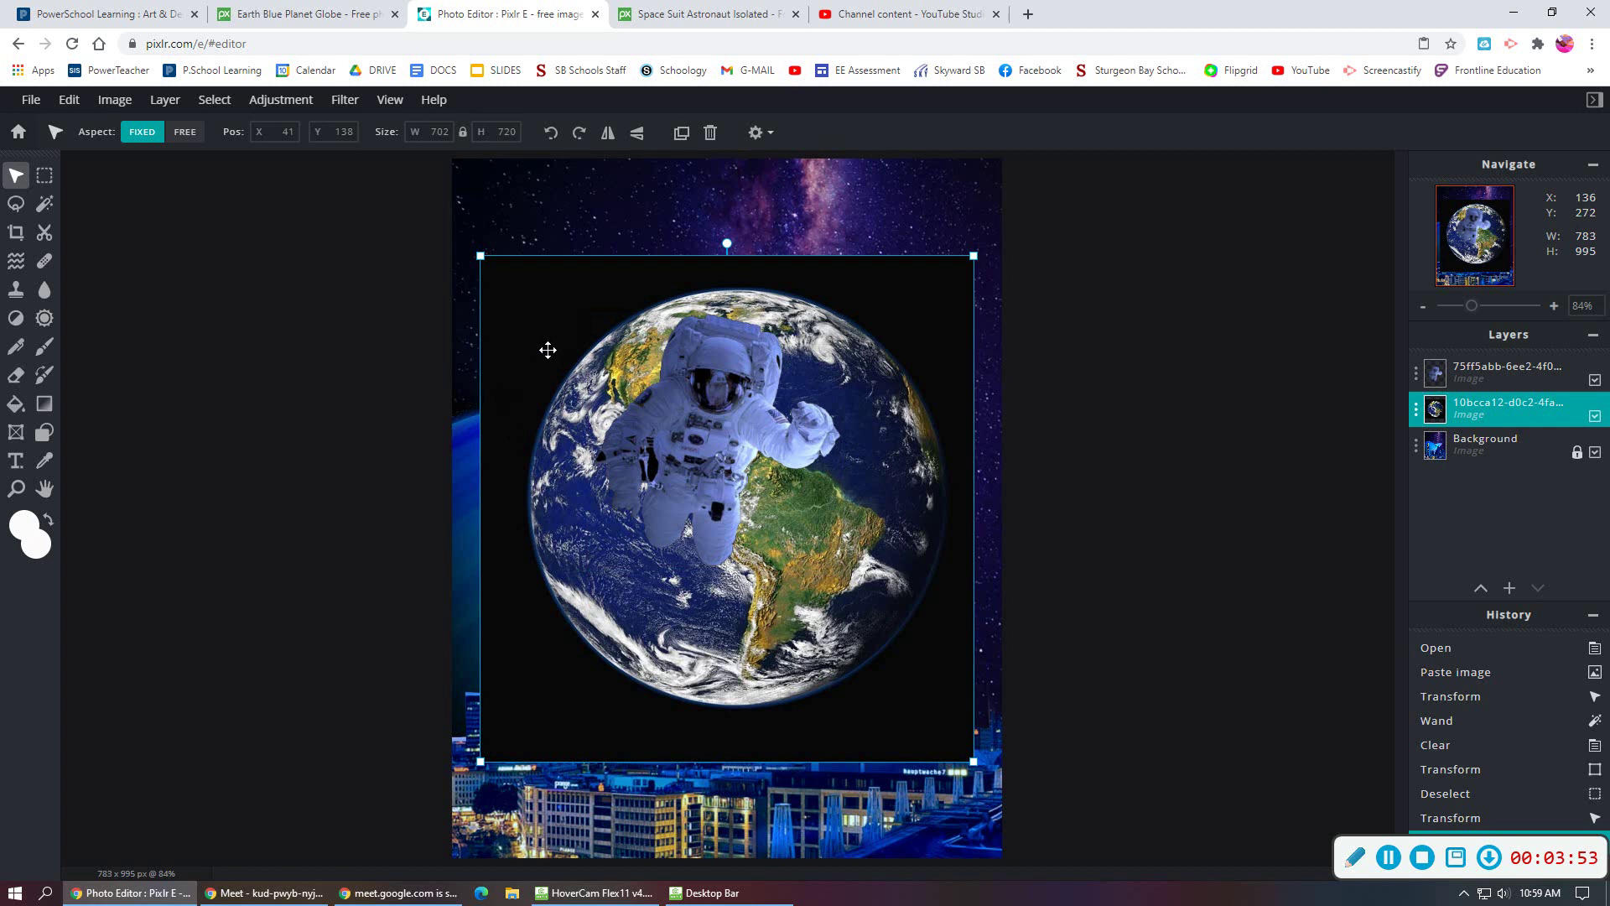
pyautogui.moveTo(548, 350); pyautogui.dragTo(557, 262)
pyautogui.click(44, 204)
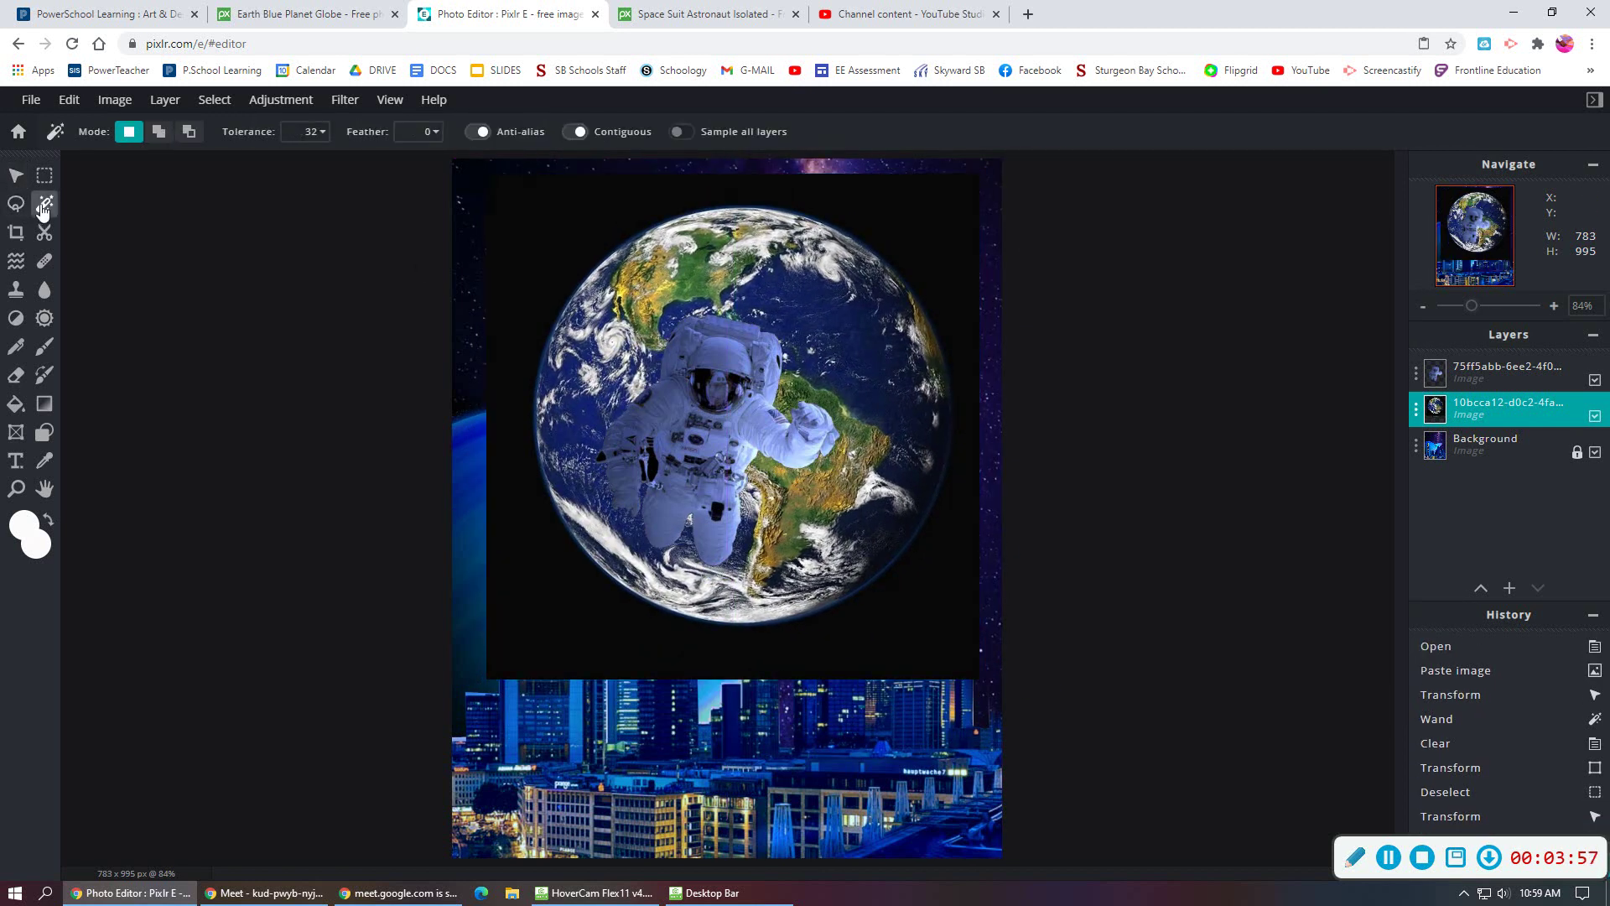
pyautogui.click(575, 216)
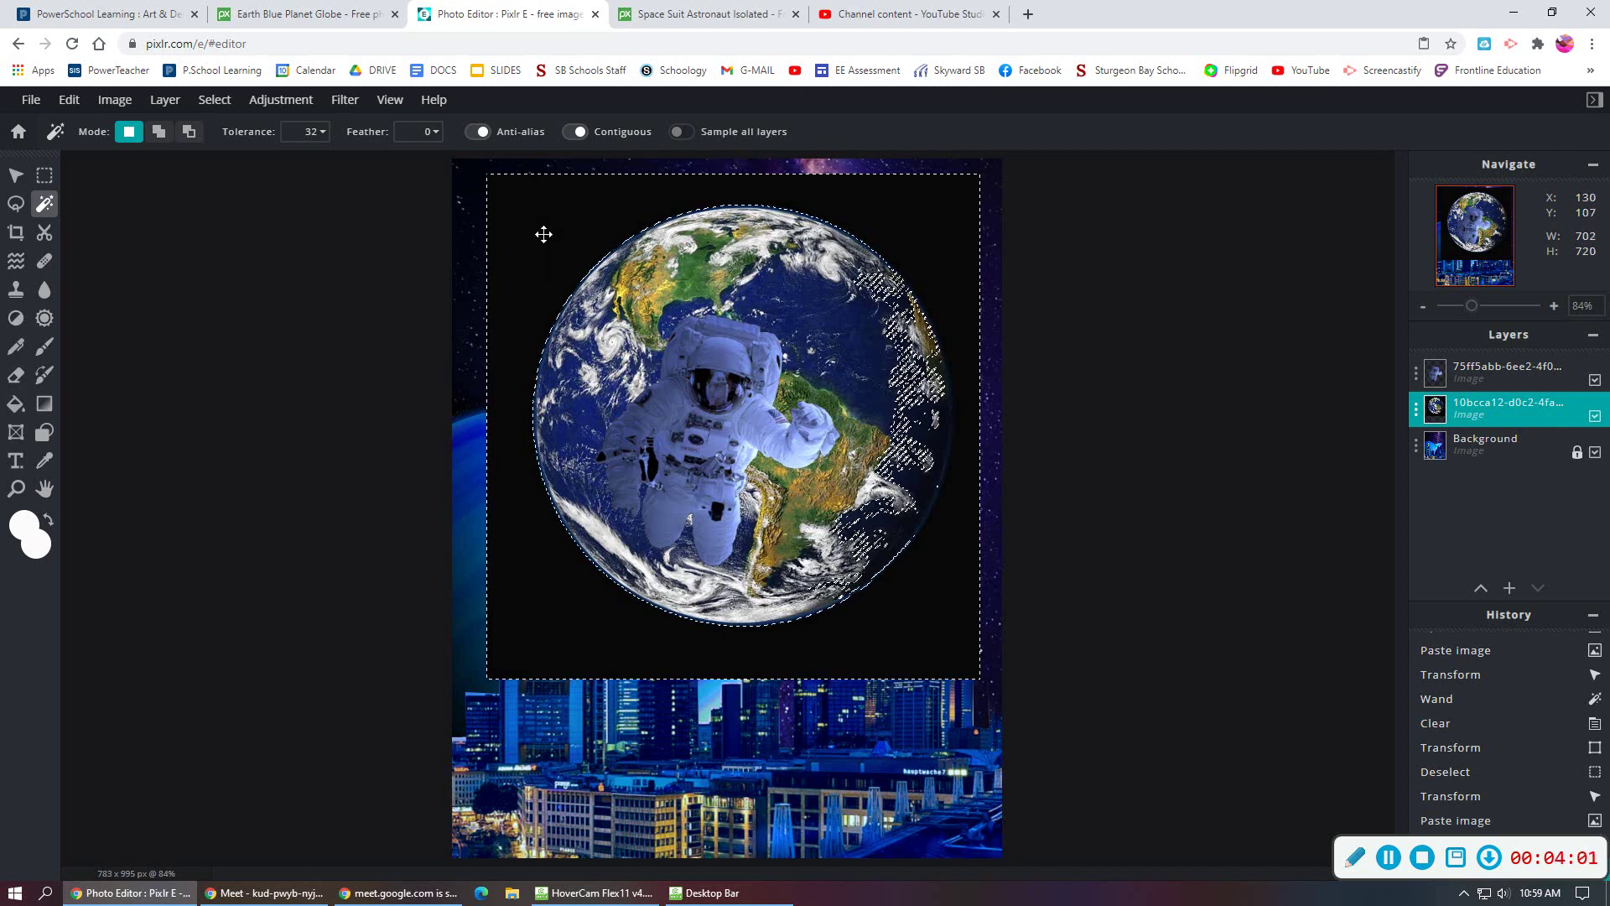
pyautogui.press('Delete')
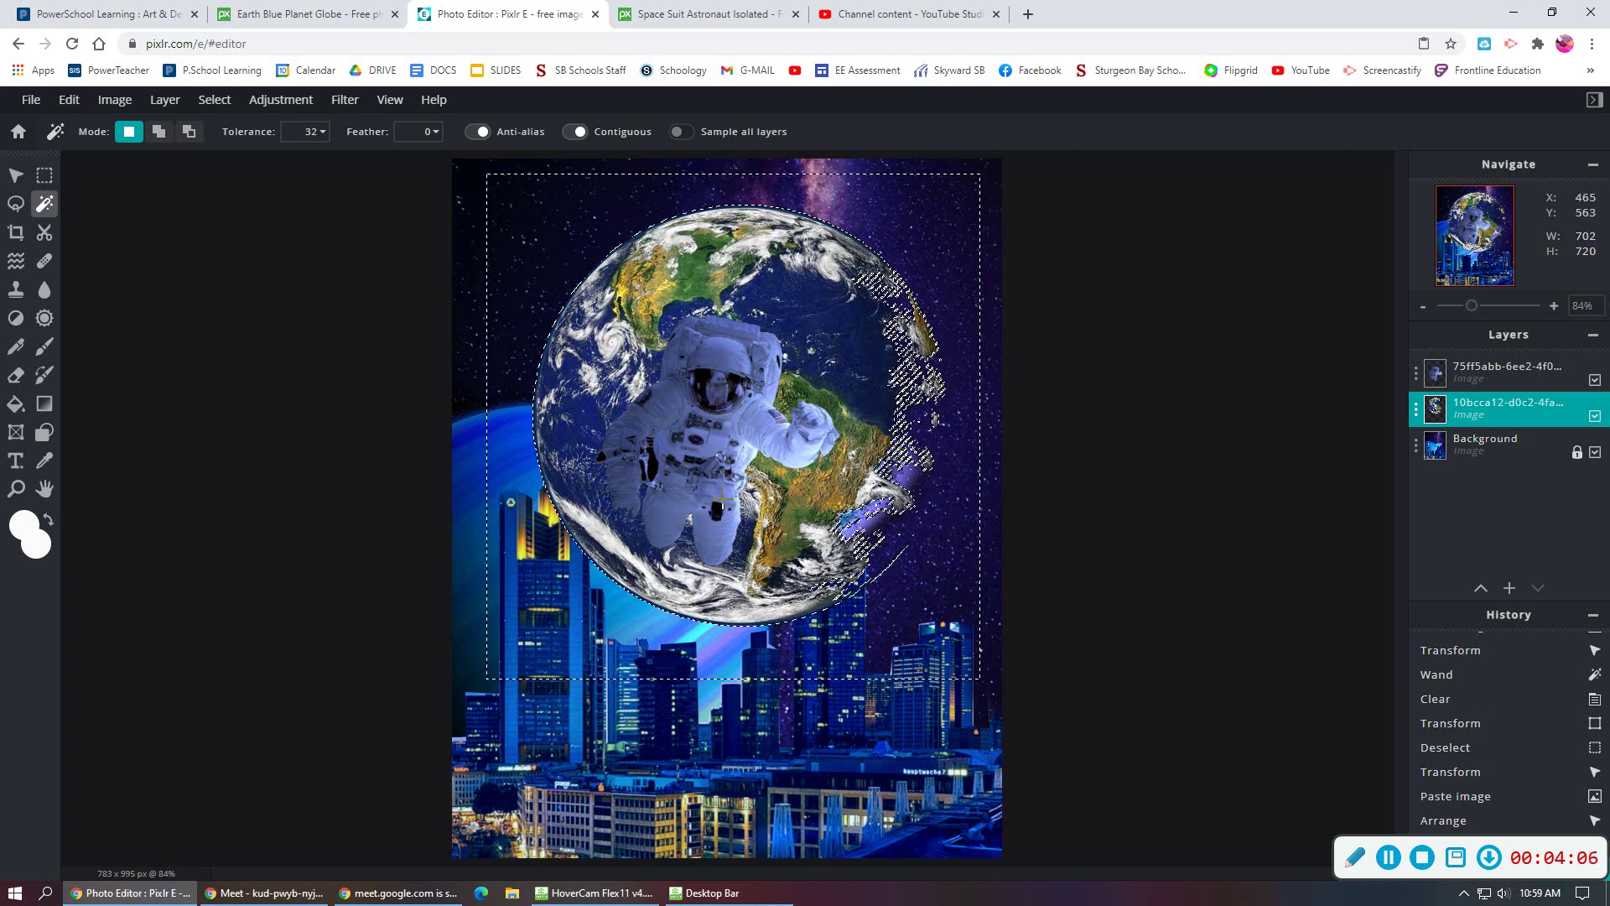
pyautogui.click(21, 179)
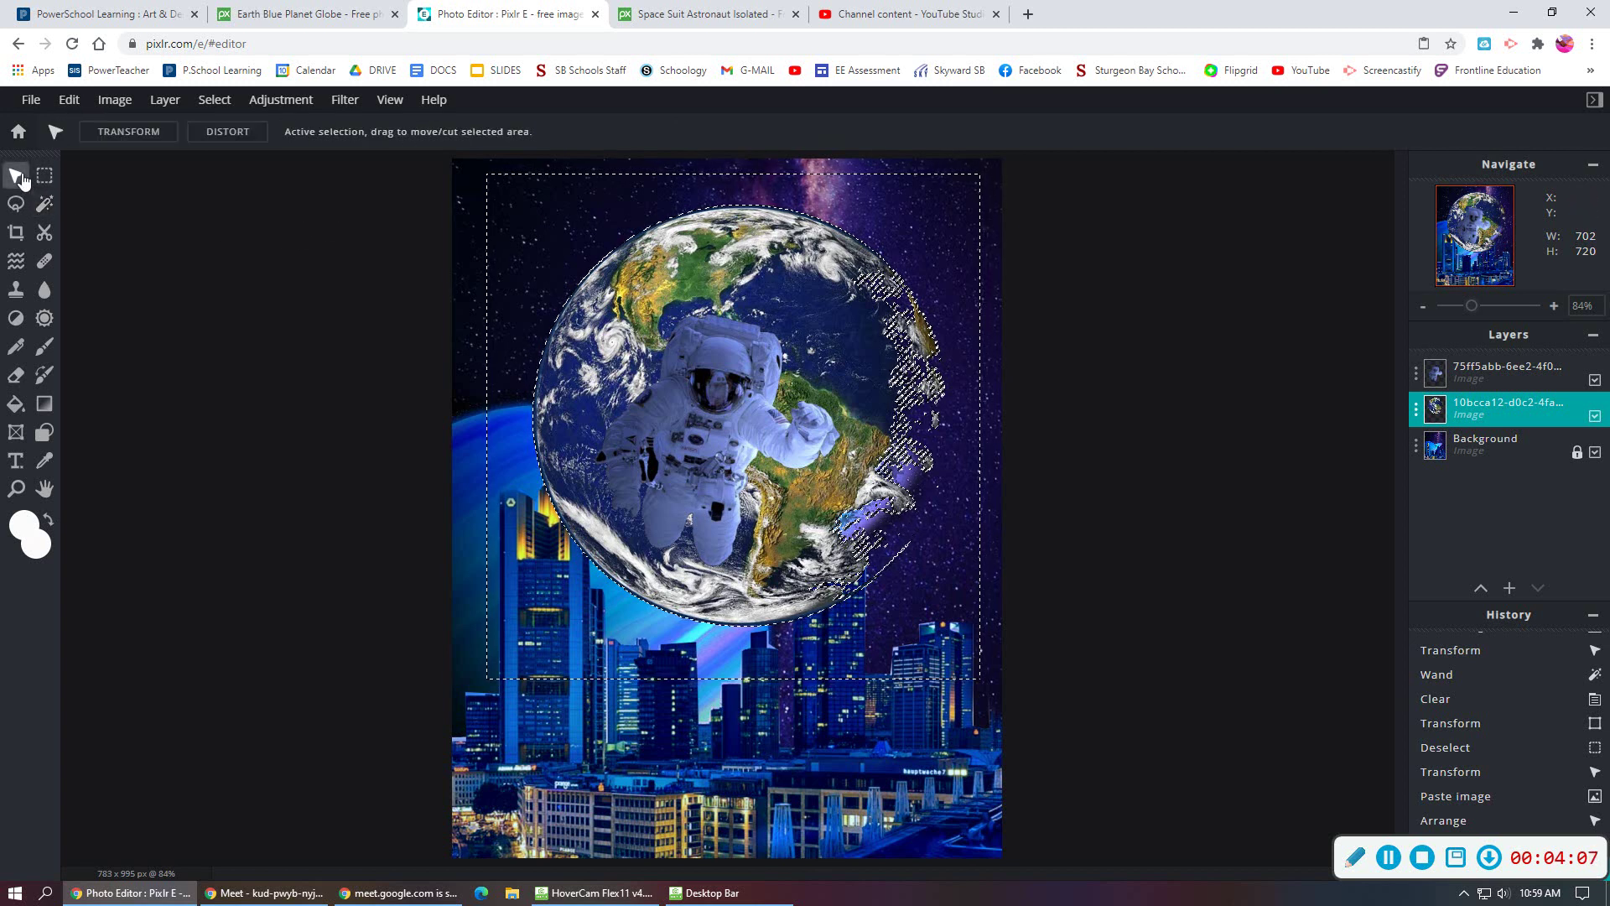
# Scale the Earth down to about 497 × 507 px with Transform.
pyautogui.click(130, 132)
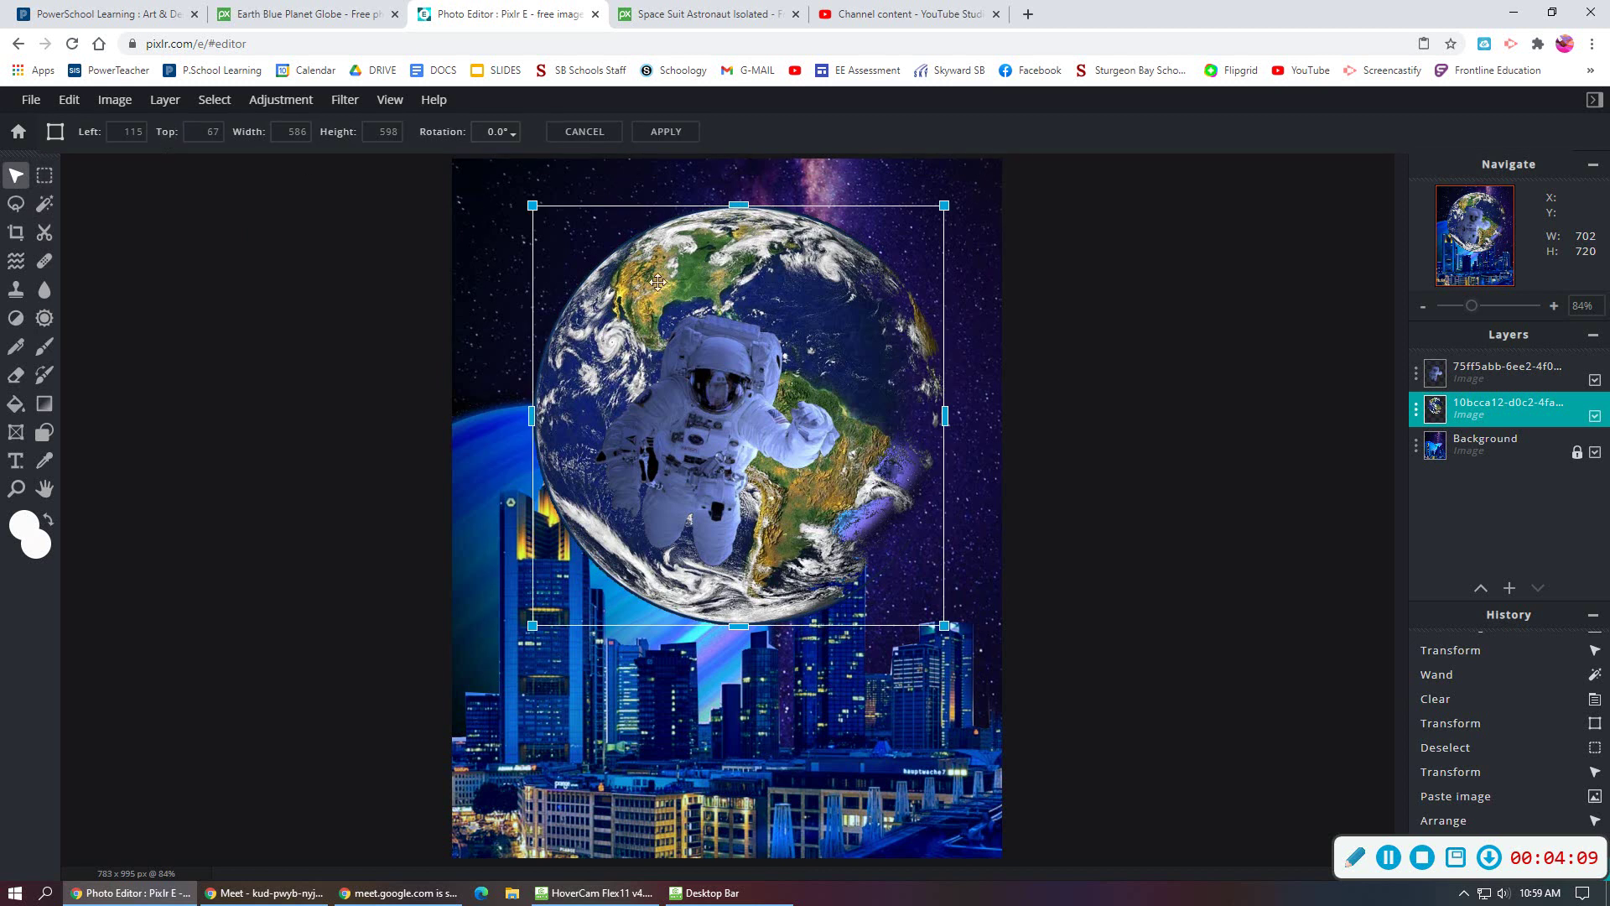
pyautogui.moveTo(529, 208)
pyautogui.mouseDown()
pyautogui.moveTo(602, 279)
pyautogui.moveTo(516, 192)
pyautogui.mouseUp()
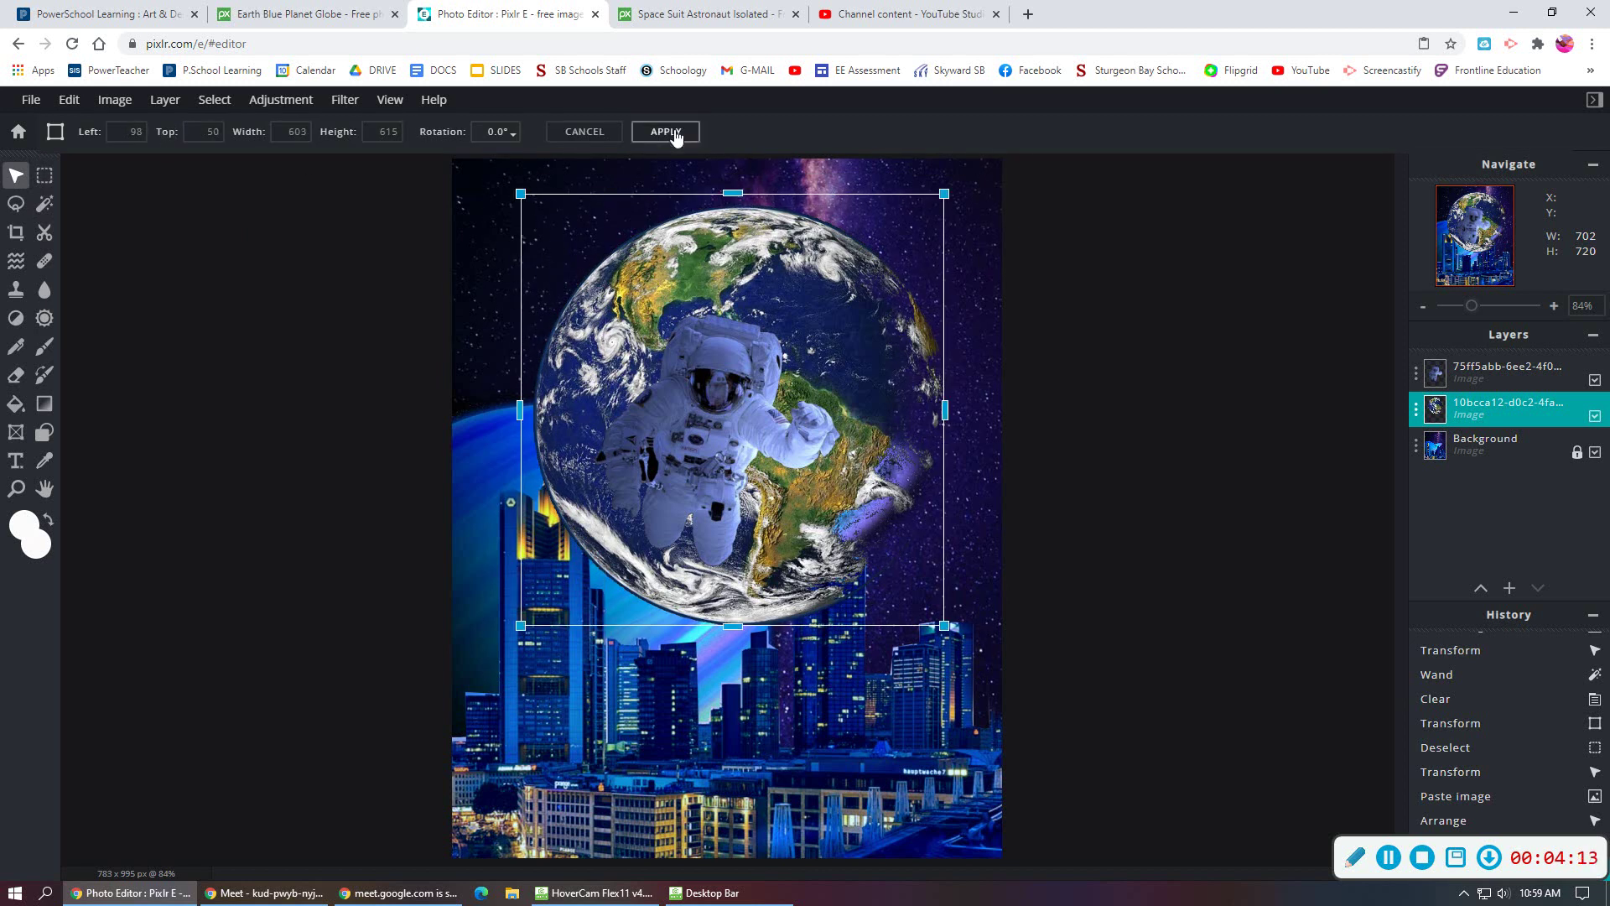
pyautogui.click(666, 131)
pyautogui.moveTo(720, 243); pyautogui.dragTo(773, 244)
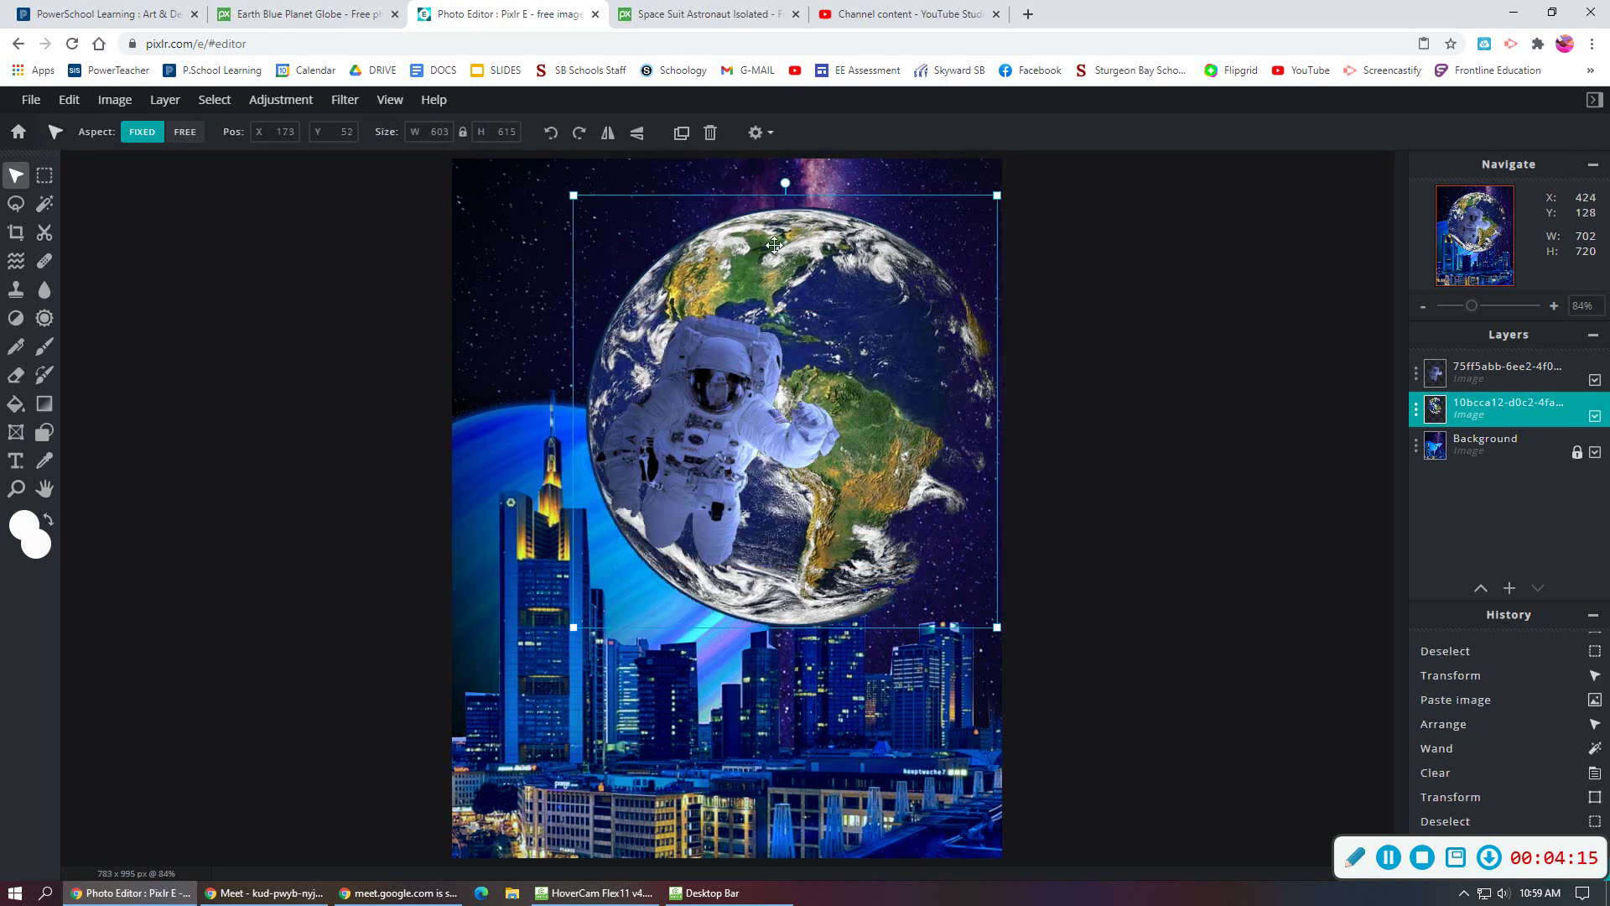
pyautogui.moveTo(997, 195); pyautogui.dragTo(921, 274)
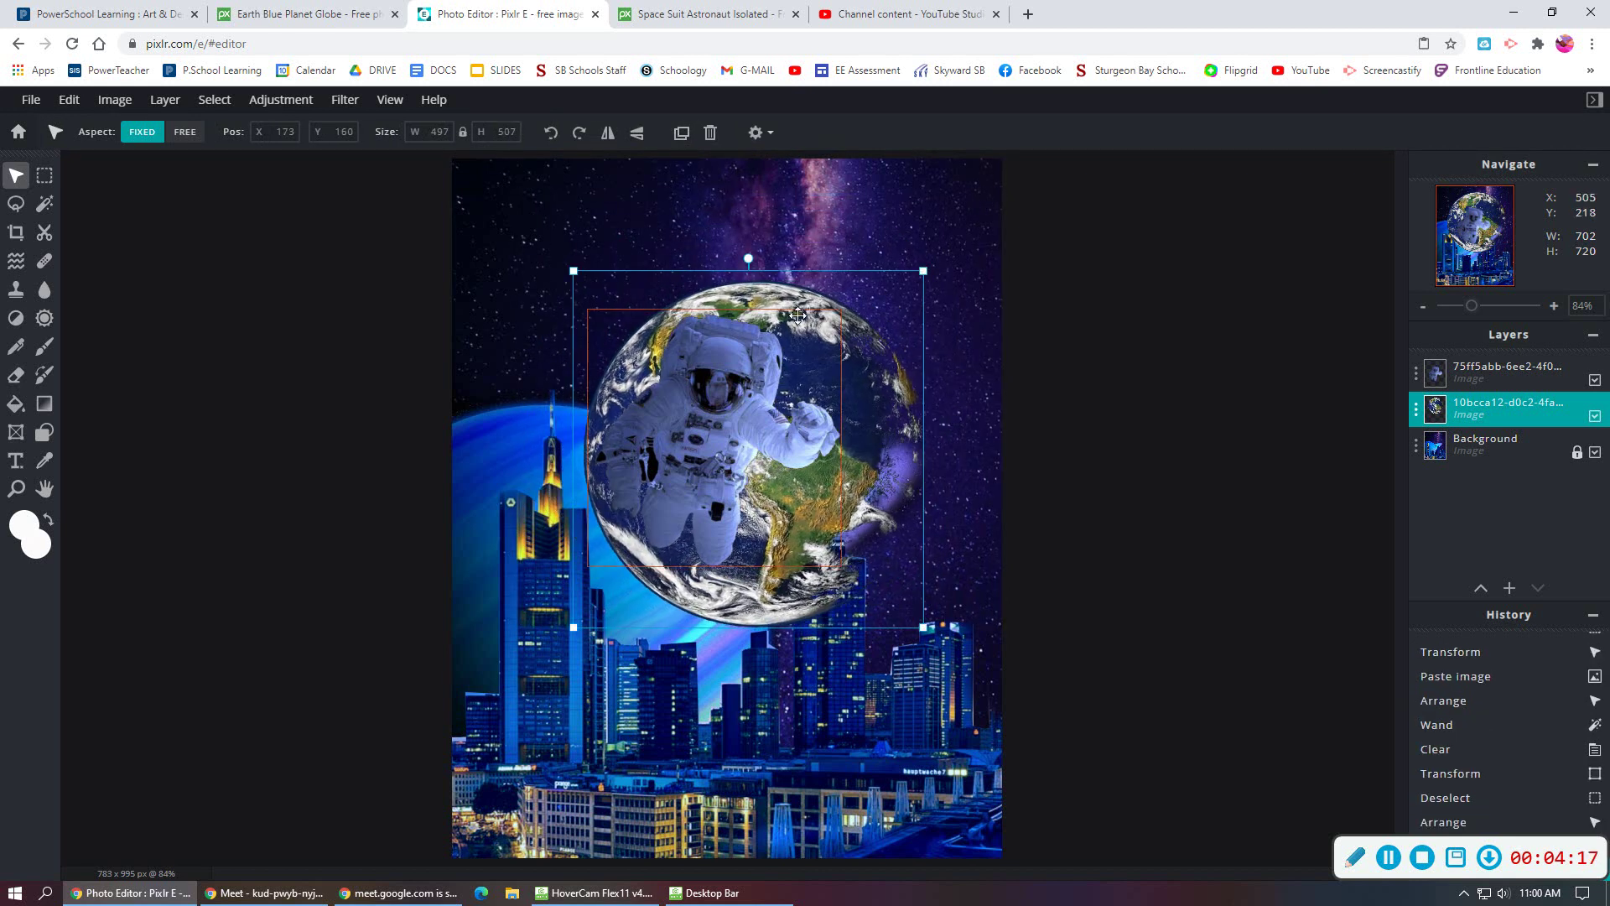
# Place the Earth upper-left and enlarge the astronaut overlapping its right side.
pyautogui.moveTo(571, 443); pyautogui.dragTo(619, 388)
pyautogui.moveTo(597, 464); pyautogui.dragTo(541, 349)
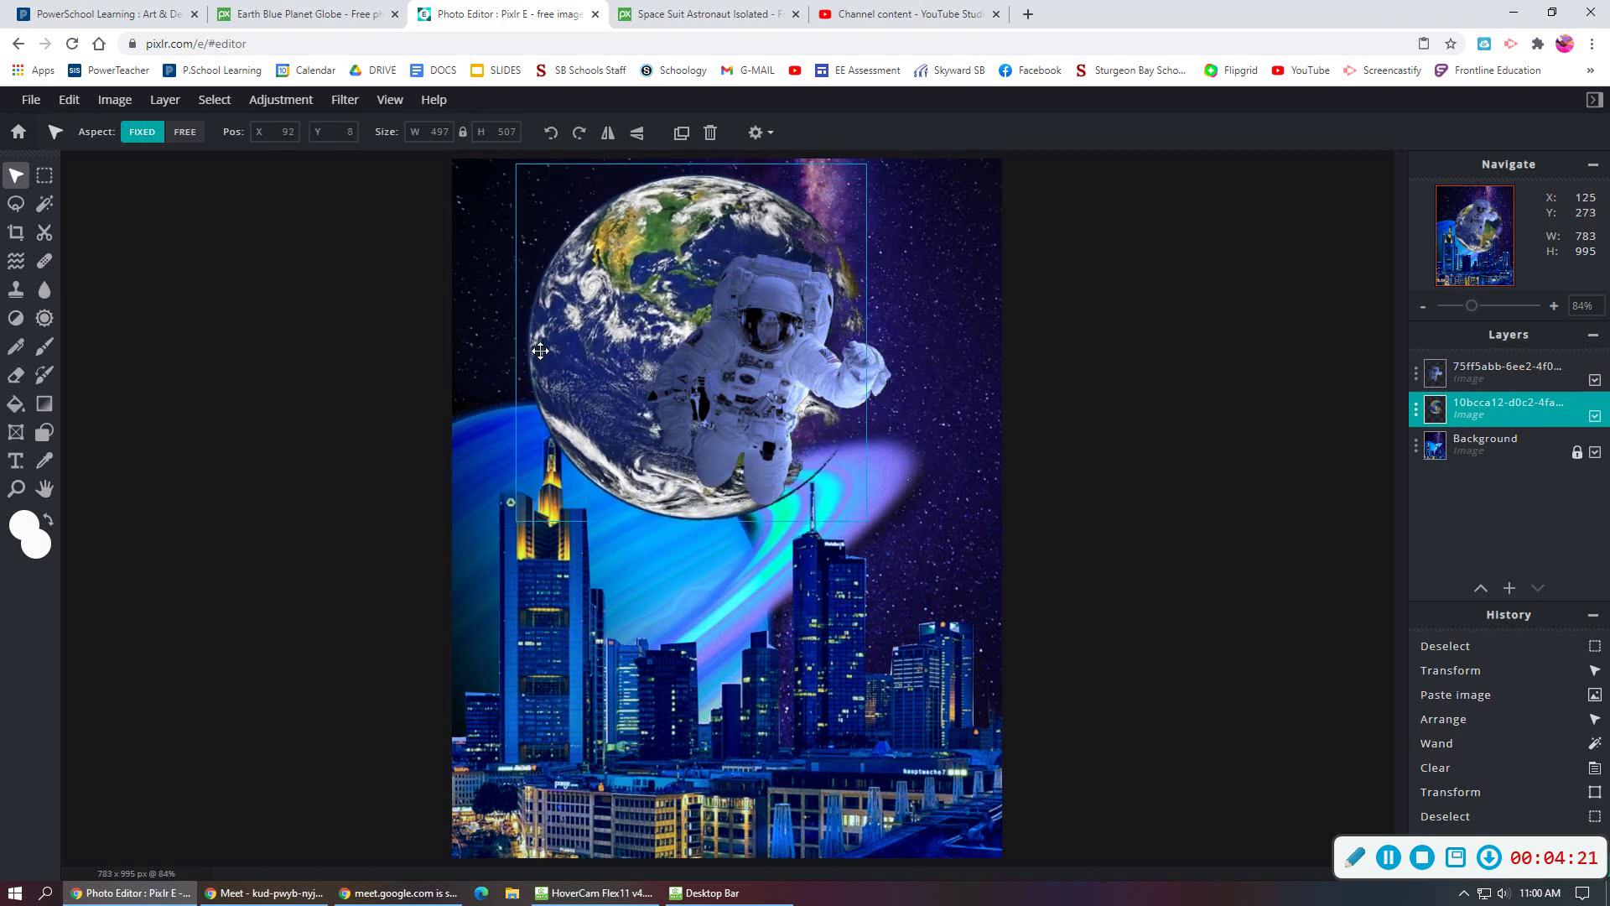
pyautogui.moveTo(848, 352); pyautogui.dragTo(871, 352)
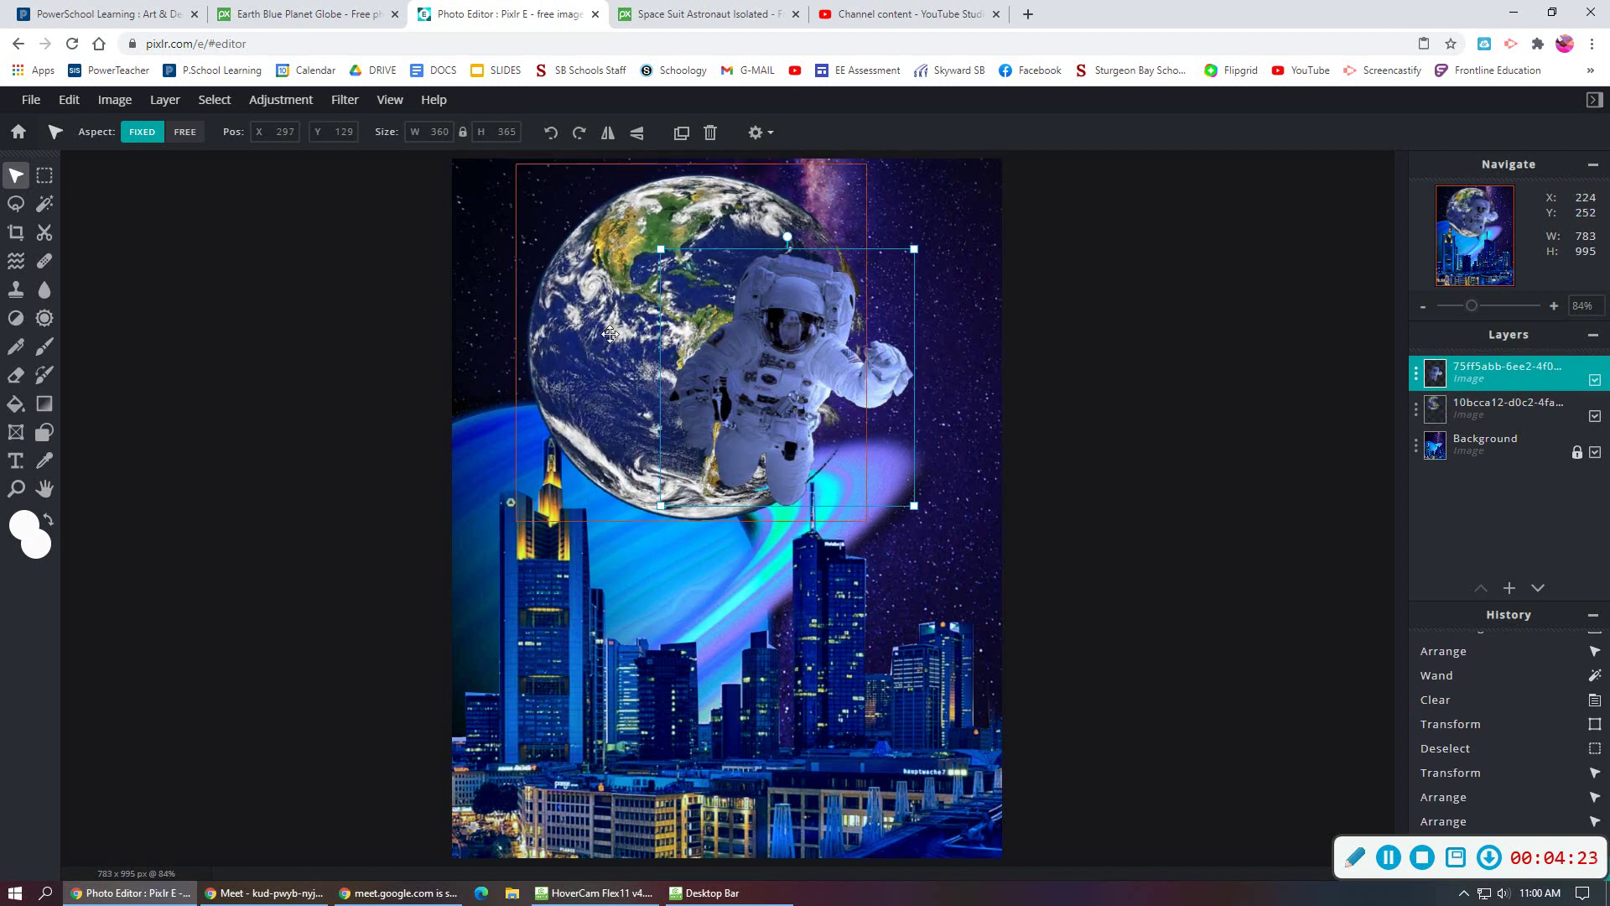
pyautogui.moveTo(612, 343); pyautogui.dragTo(610, 330)
pyautogui.moveTo(786, 388); pyautogui.dragTo(816, 333)
pyautogui.moveTo(619, 347); pyautogui.dragTo(639, 391)
pyautogui.moveTo(792, 373); pyautogui.dragTo(801, 387)
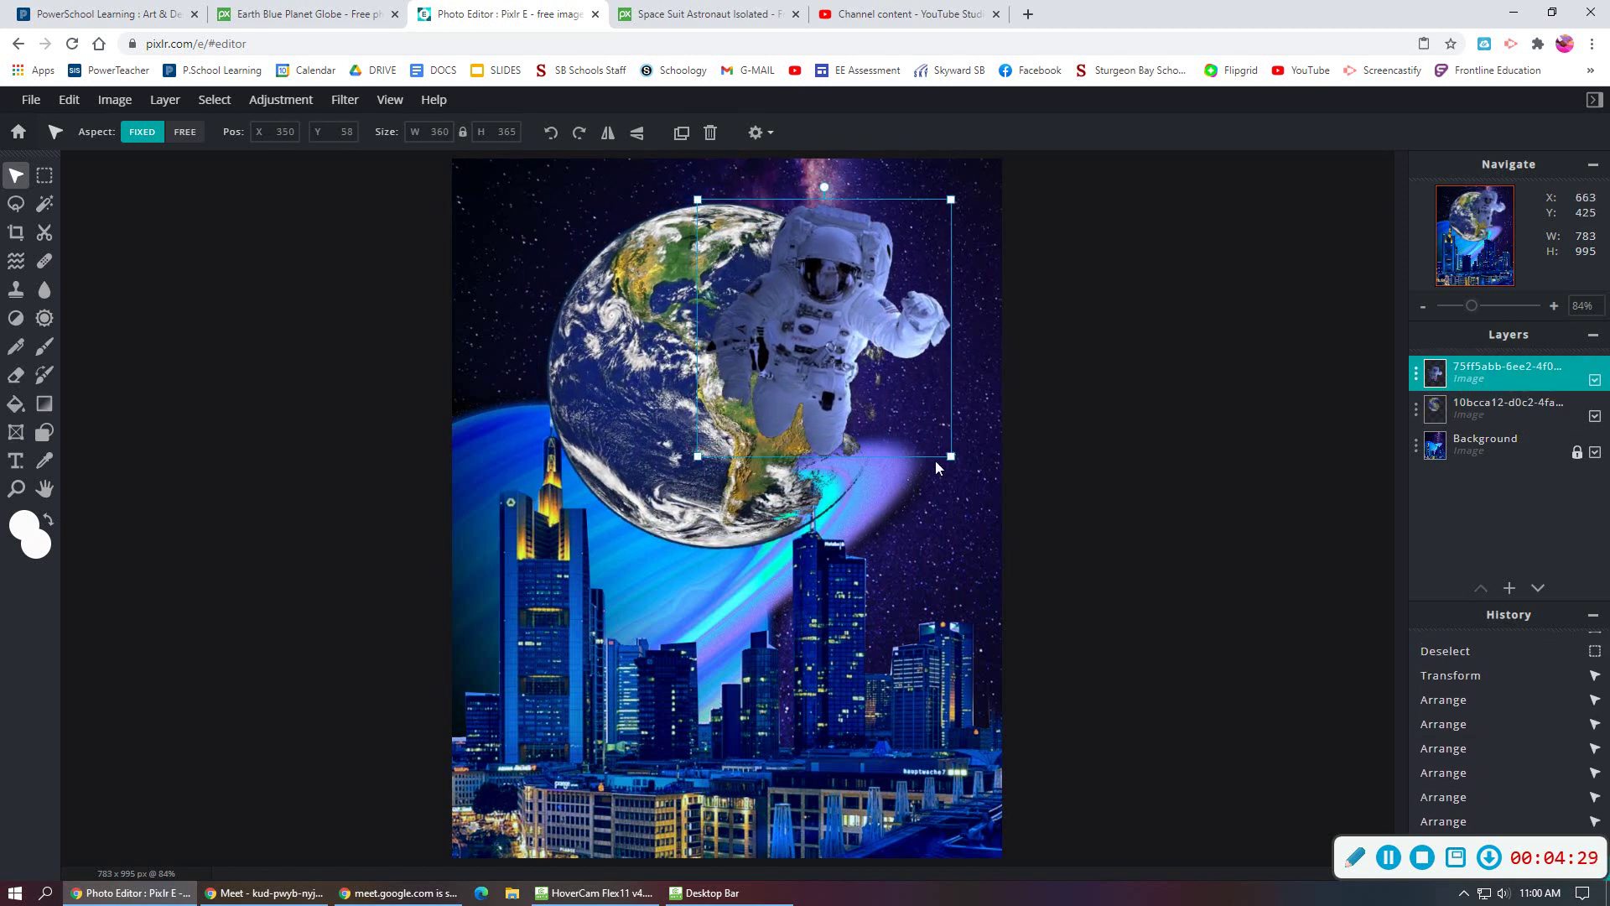
pyautogui.moveTo(951, 456); pyautogui.dragTo(1002, 512)
pyautogui.moveTo(862, 411); pyautogui.dragTo(815, 392)
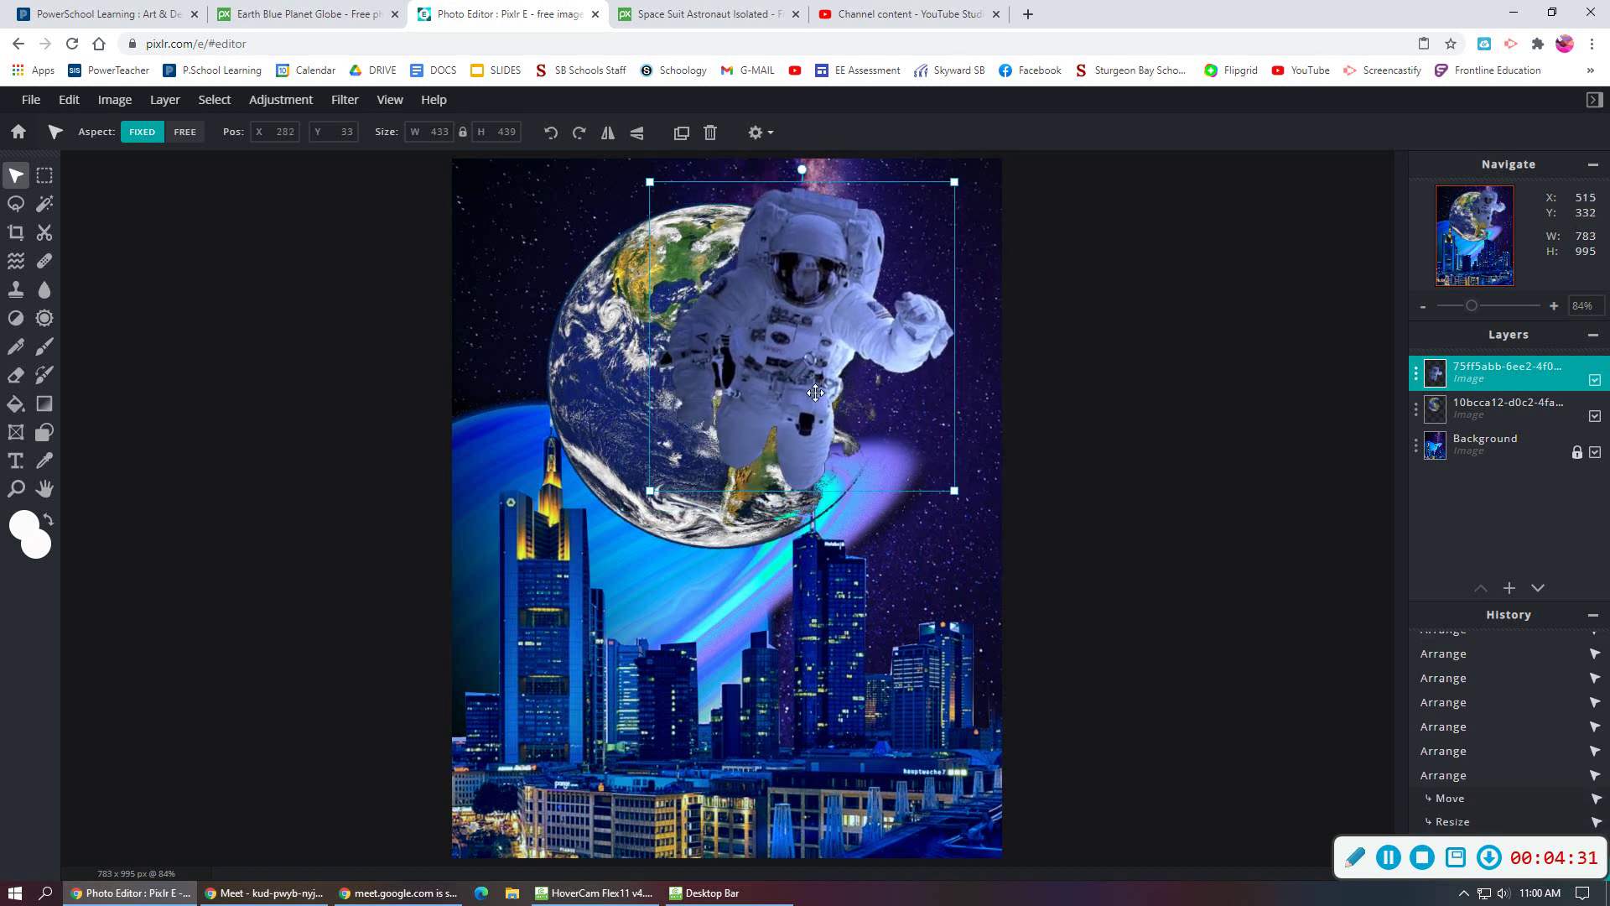
pyautogui.click(998, 410)
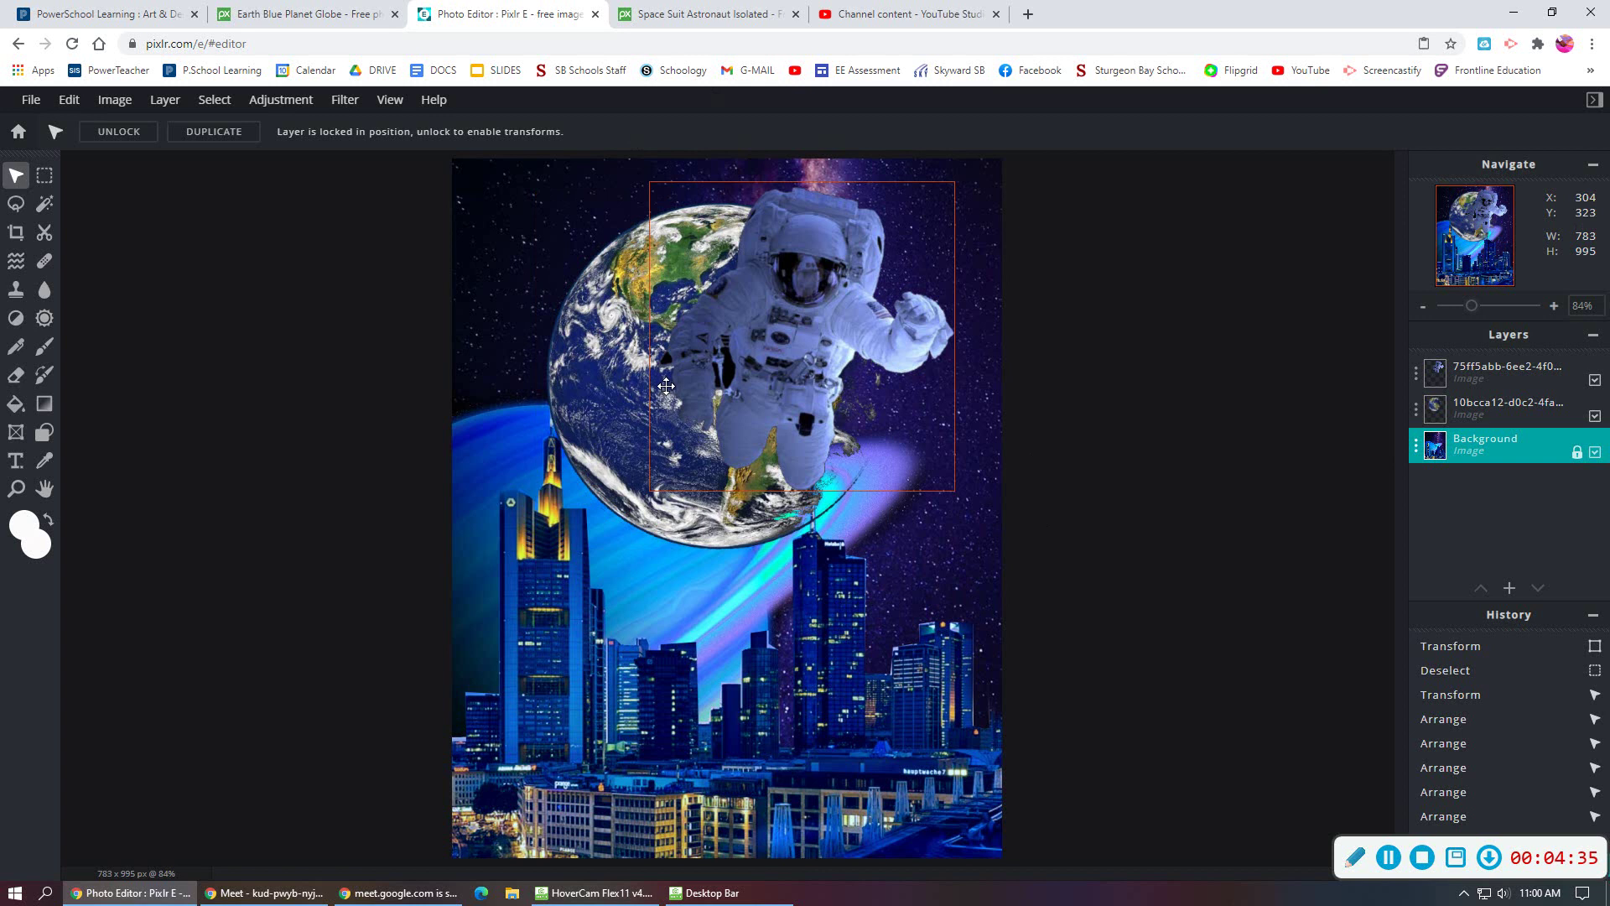
# Return to the astronaut results and search Pixabay for 'rocketship', browsing the rocket photos.
pyautogui.click(706, 25)
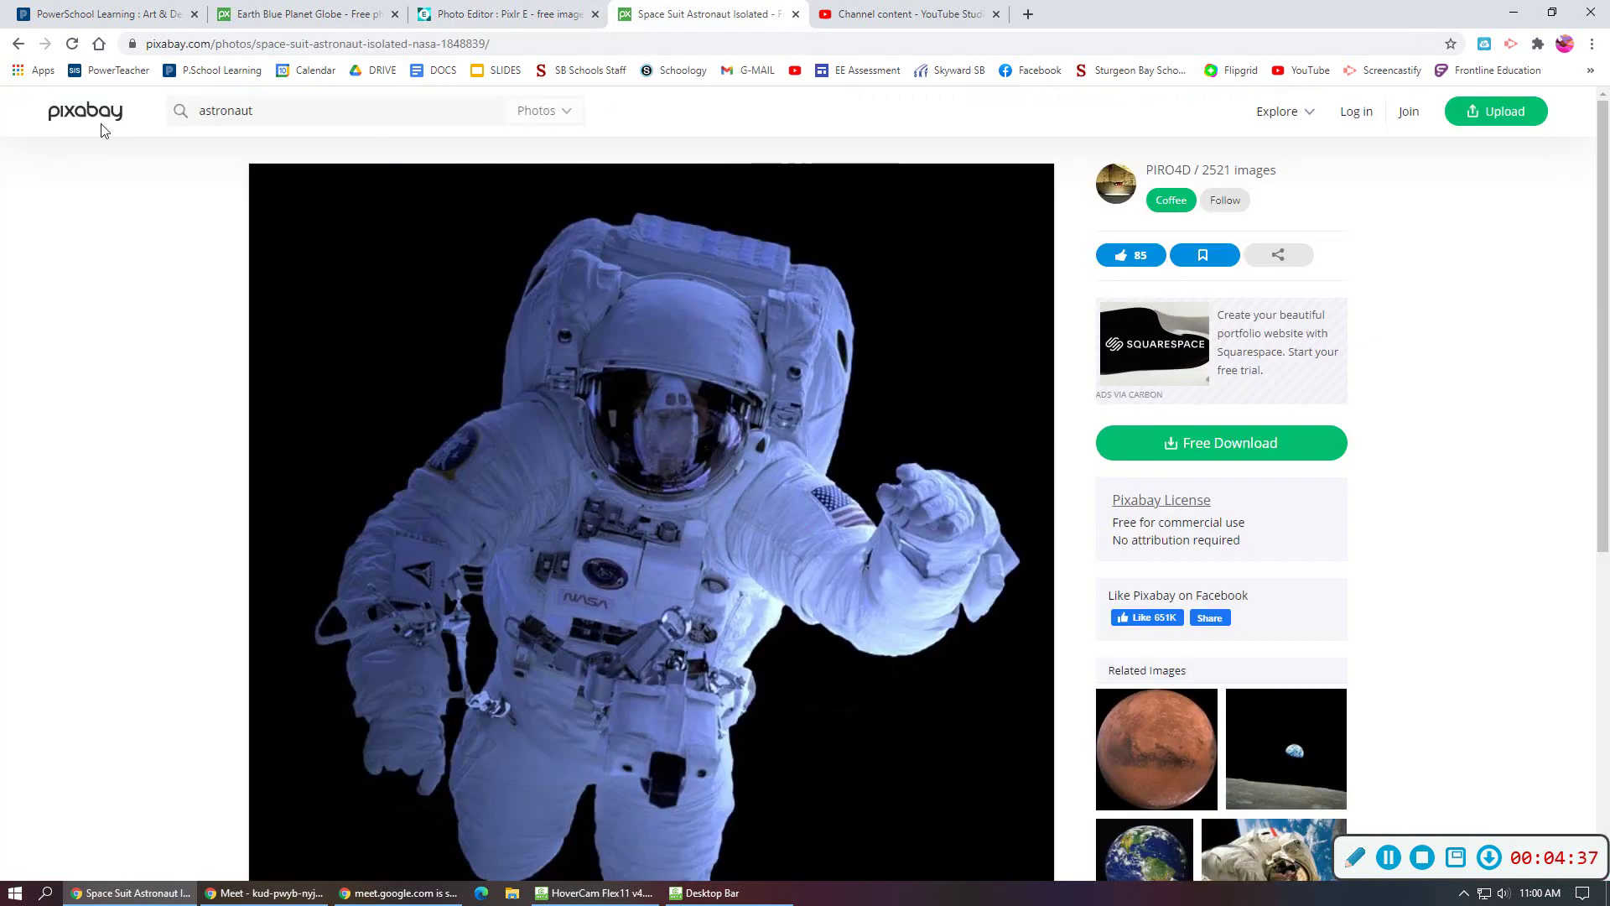
pyautogui.click(18, 44)
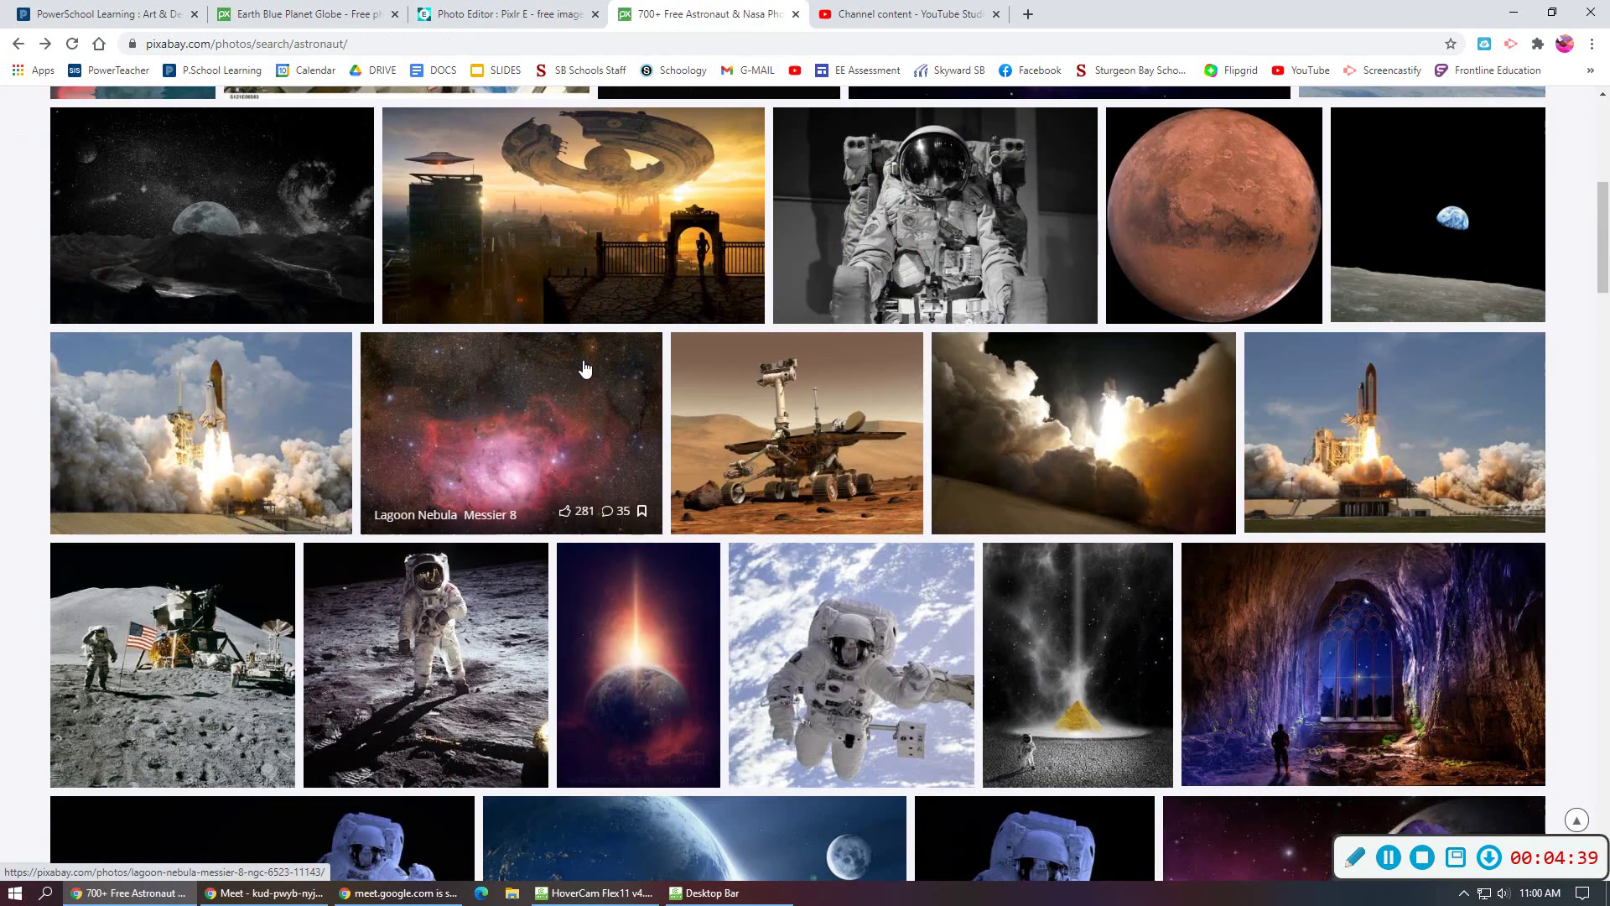
pyautogui.scroll(7, 585, 369)
pyautogui.click(277, 112)
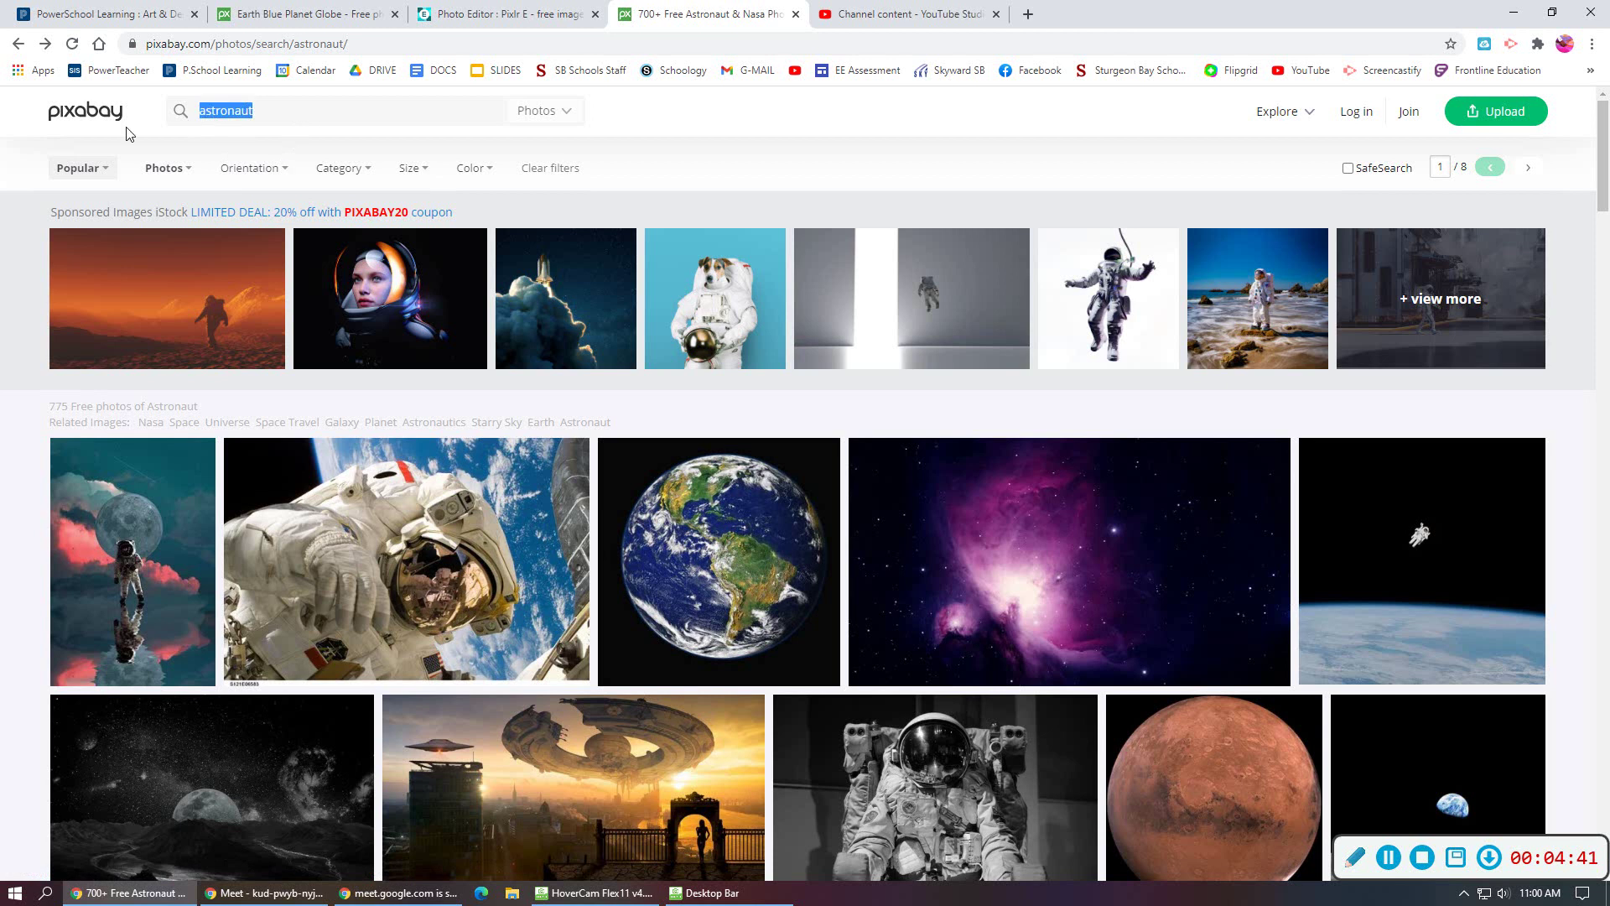
pyautogui.write('rocketship')
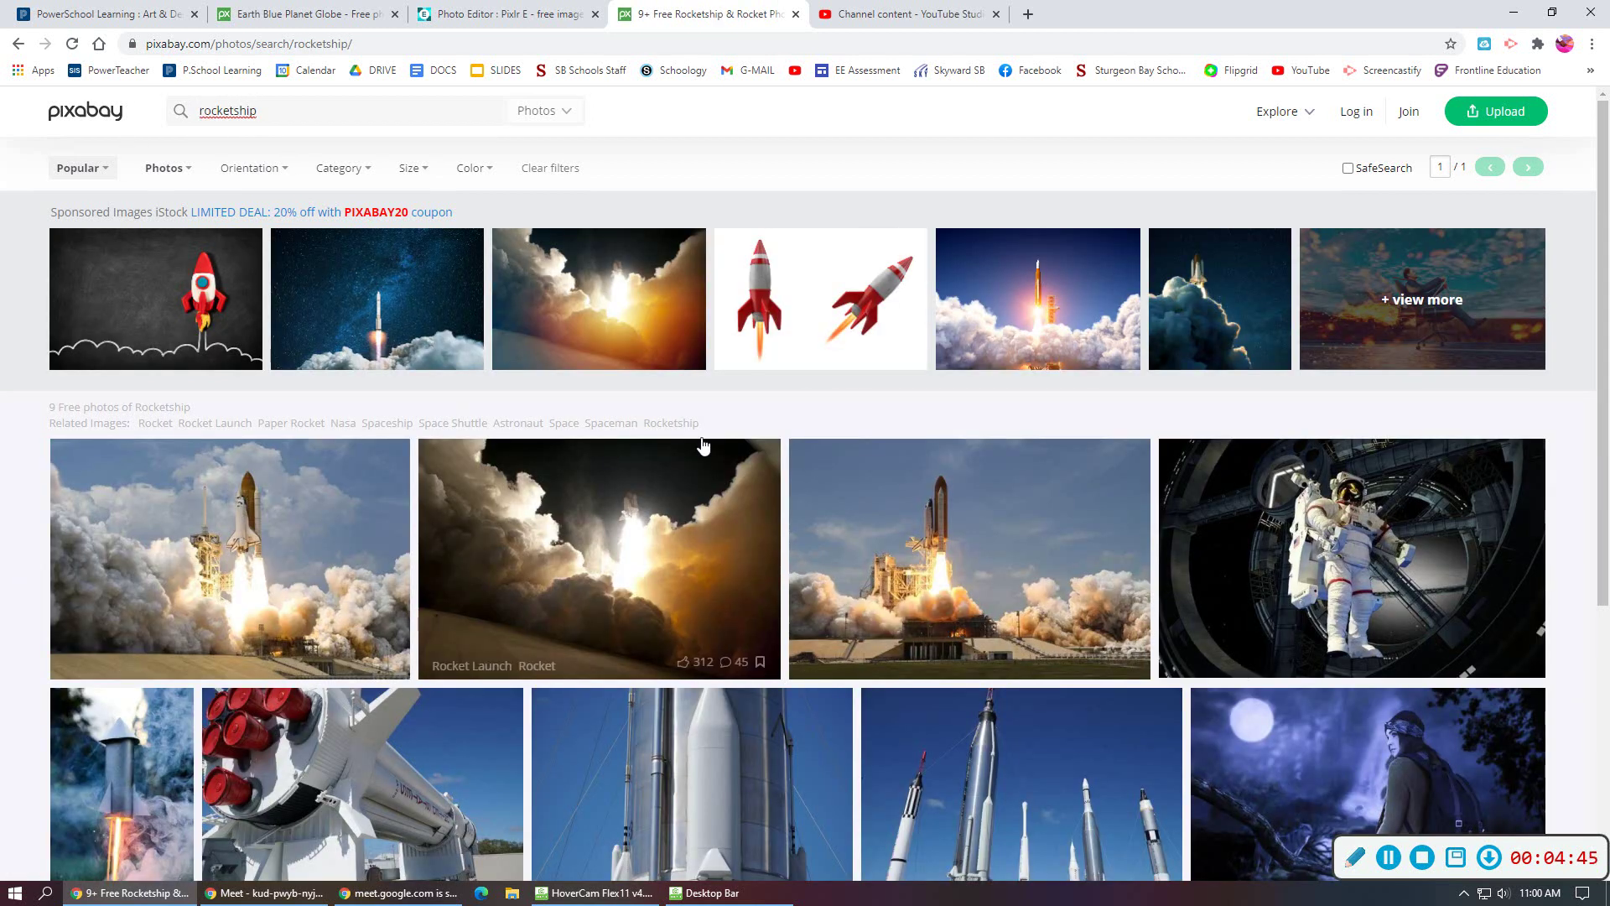
pyautogui.scroll(-3, 875, 487)
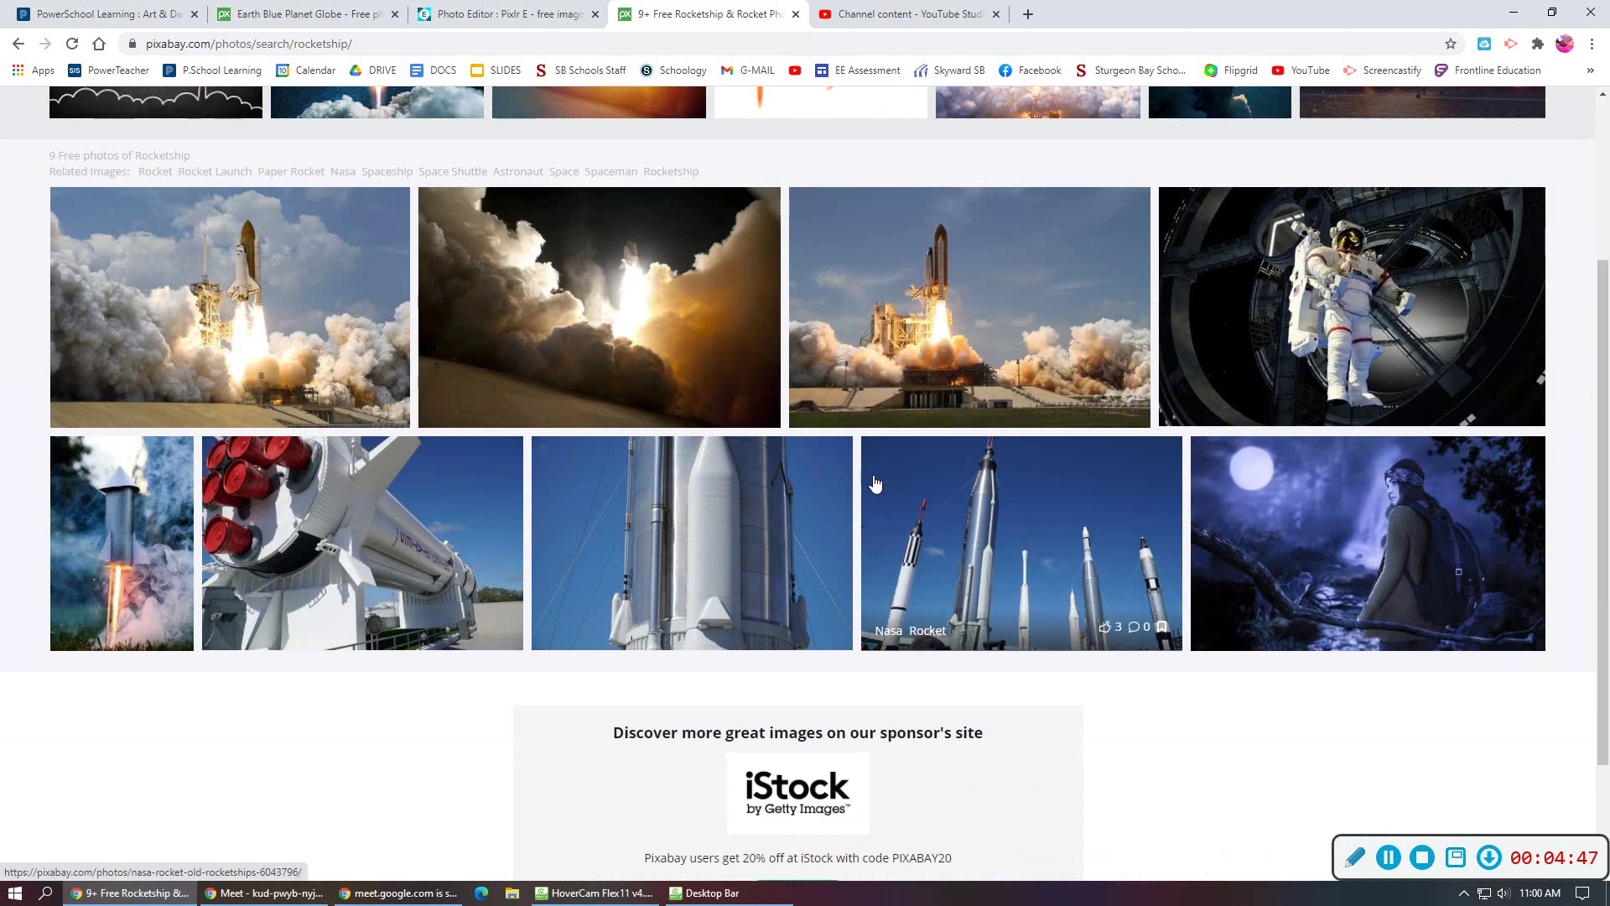
pyautogui.scroll(2, 875, 484)
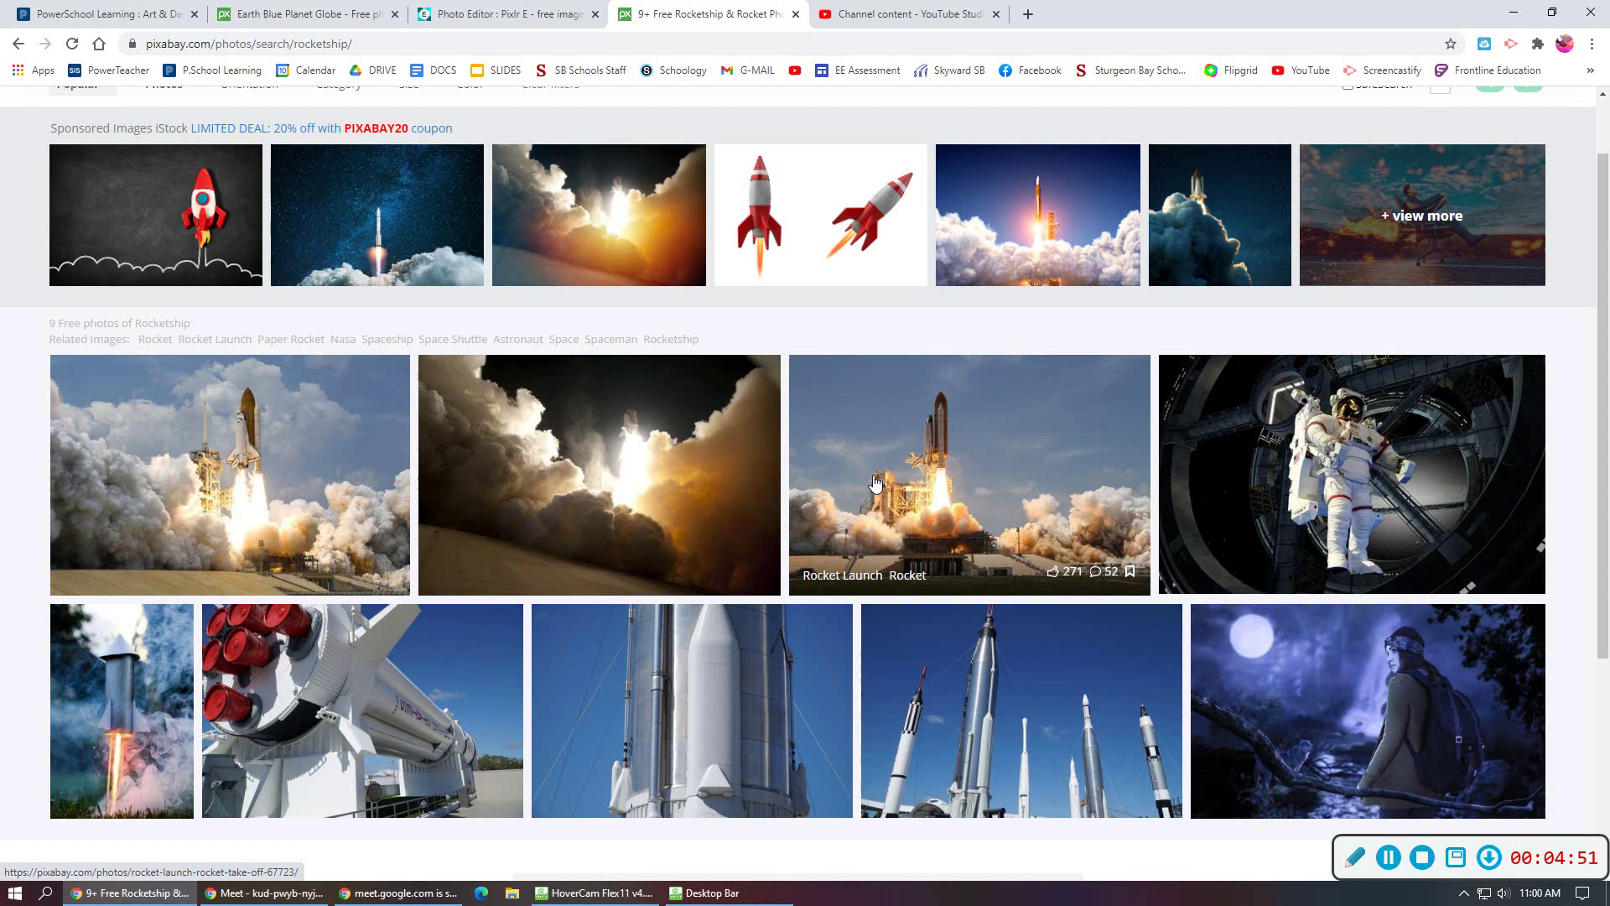
pyautogui.scroll(1, 874, 484)
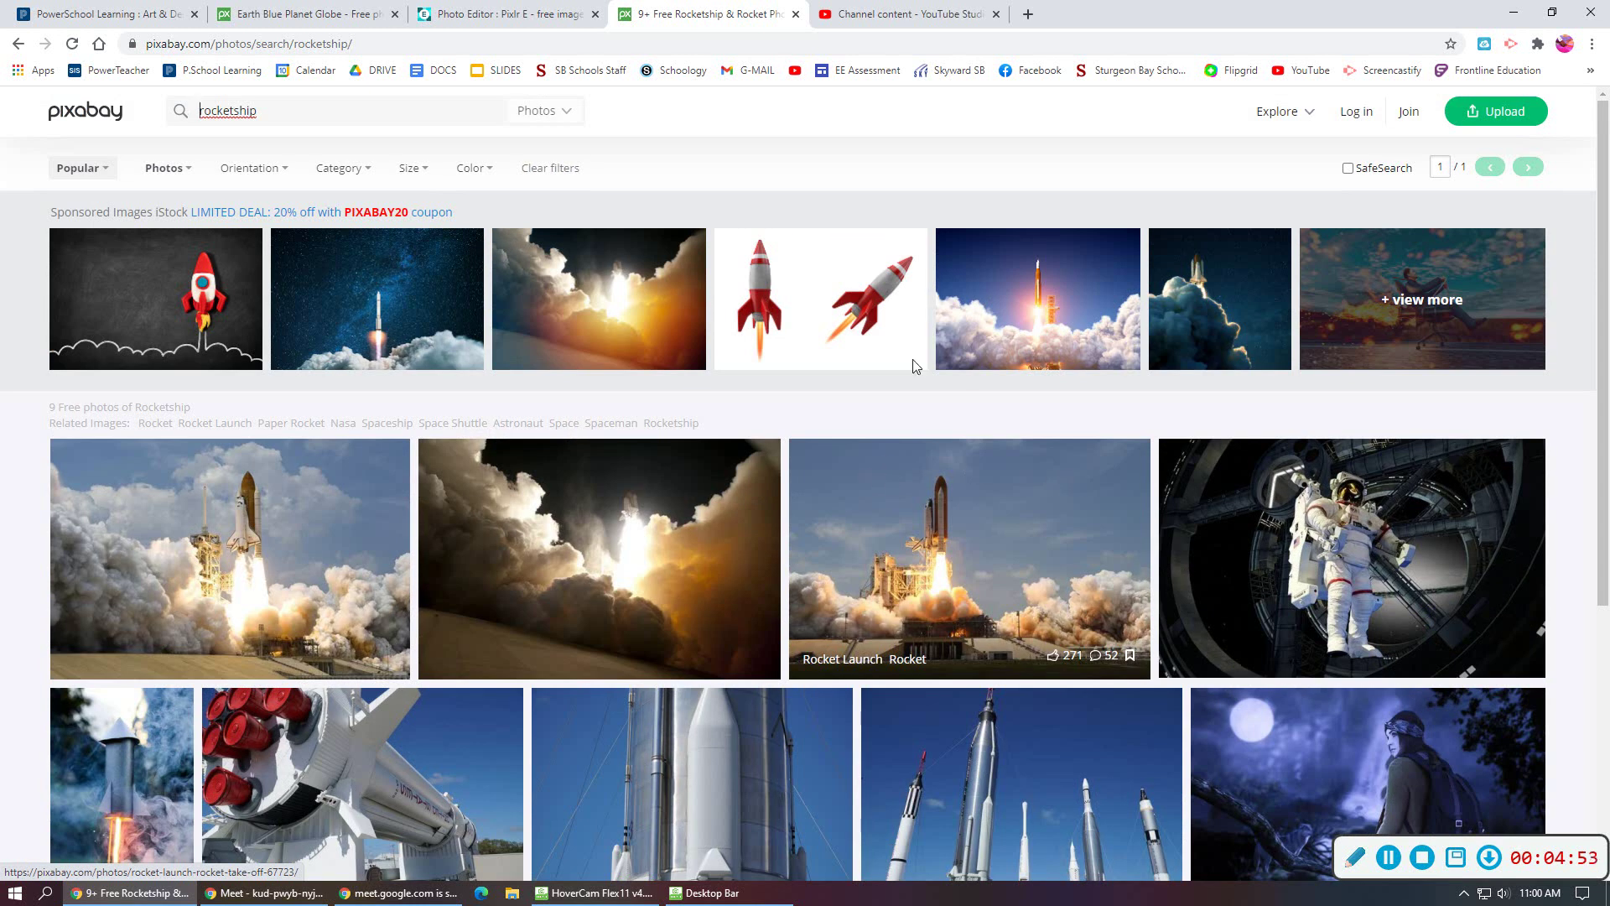
pyautogui.moveTo(269, 111); pyautogui.dragTo(140, 107)
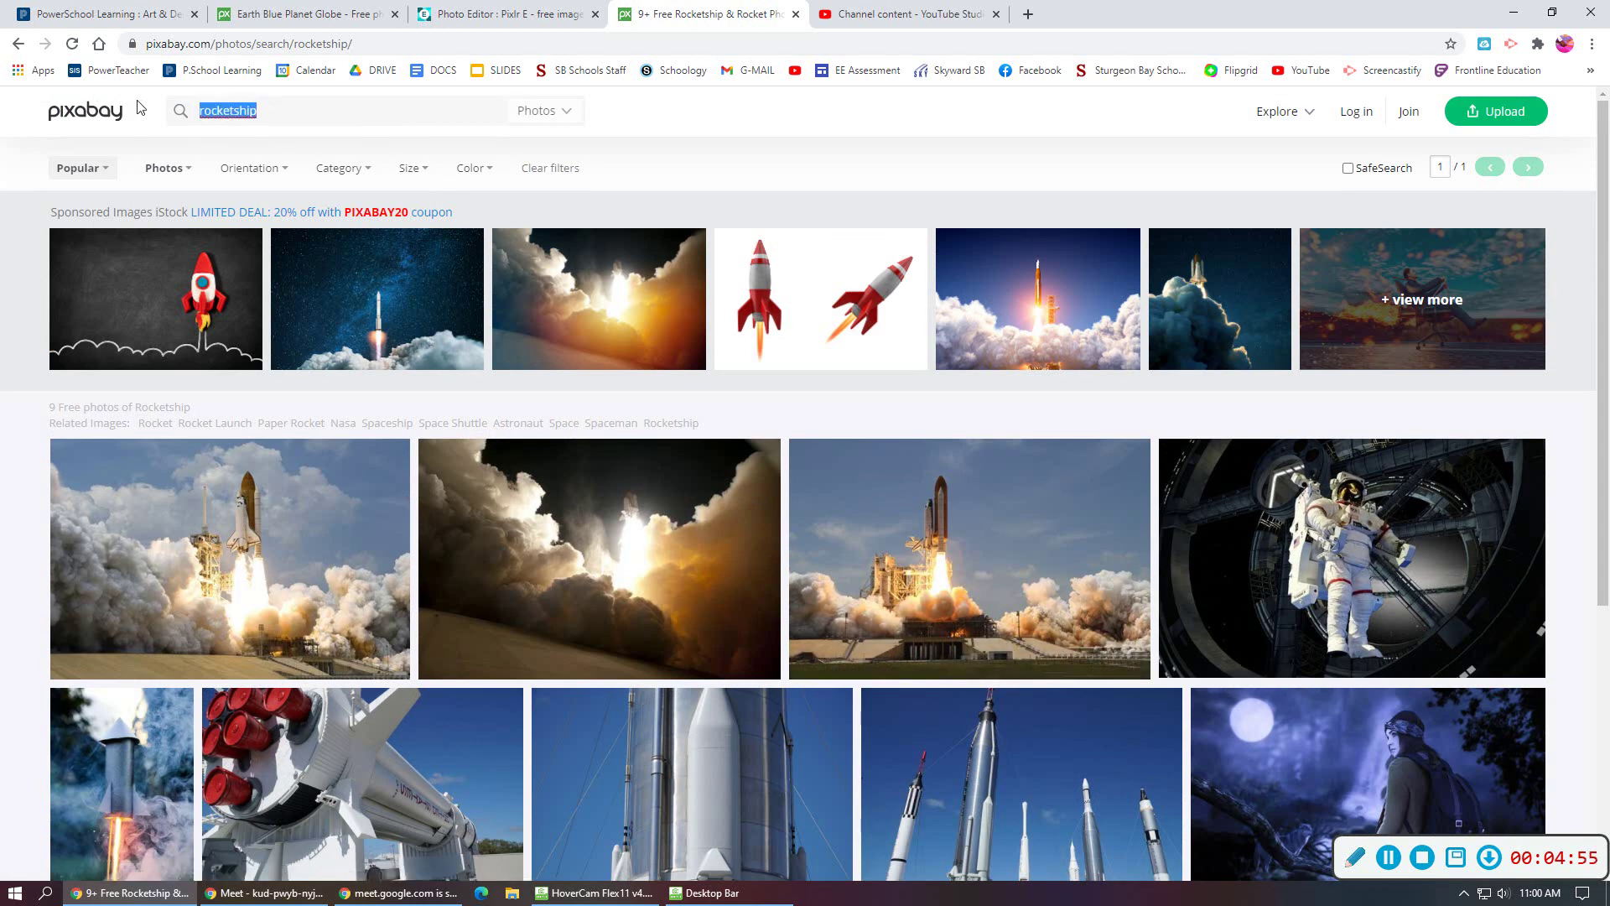
# Search Pixabay for 'airplane' and browse the photo results.
pyautogui.write('airplane')
pyautogui.press('Return')
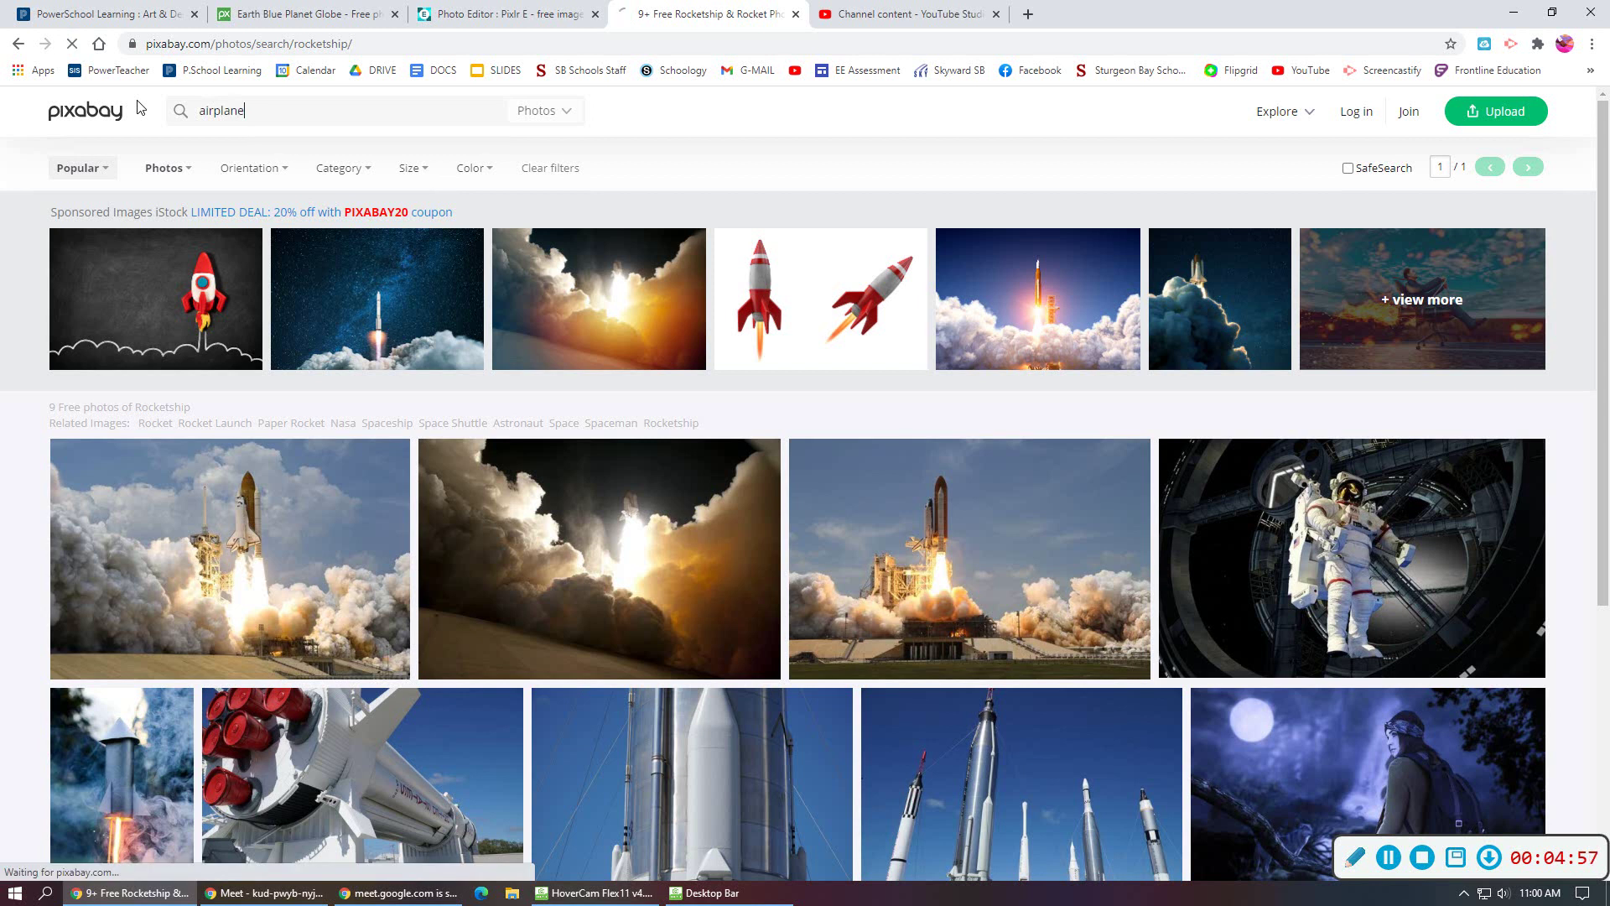
pyautogui.scroll(-5, 590, 551)
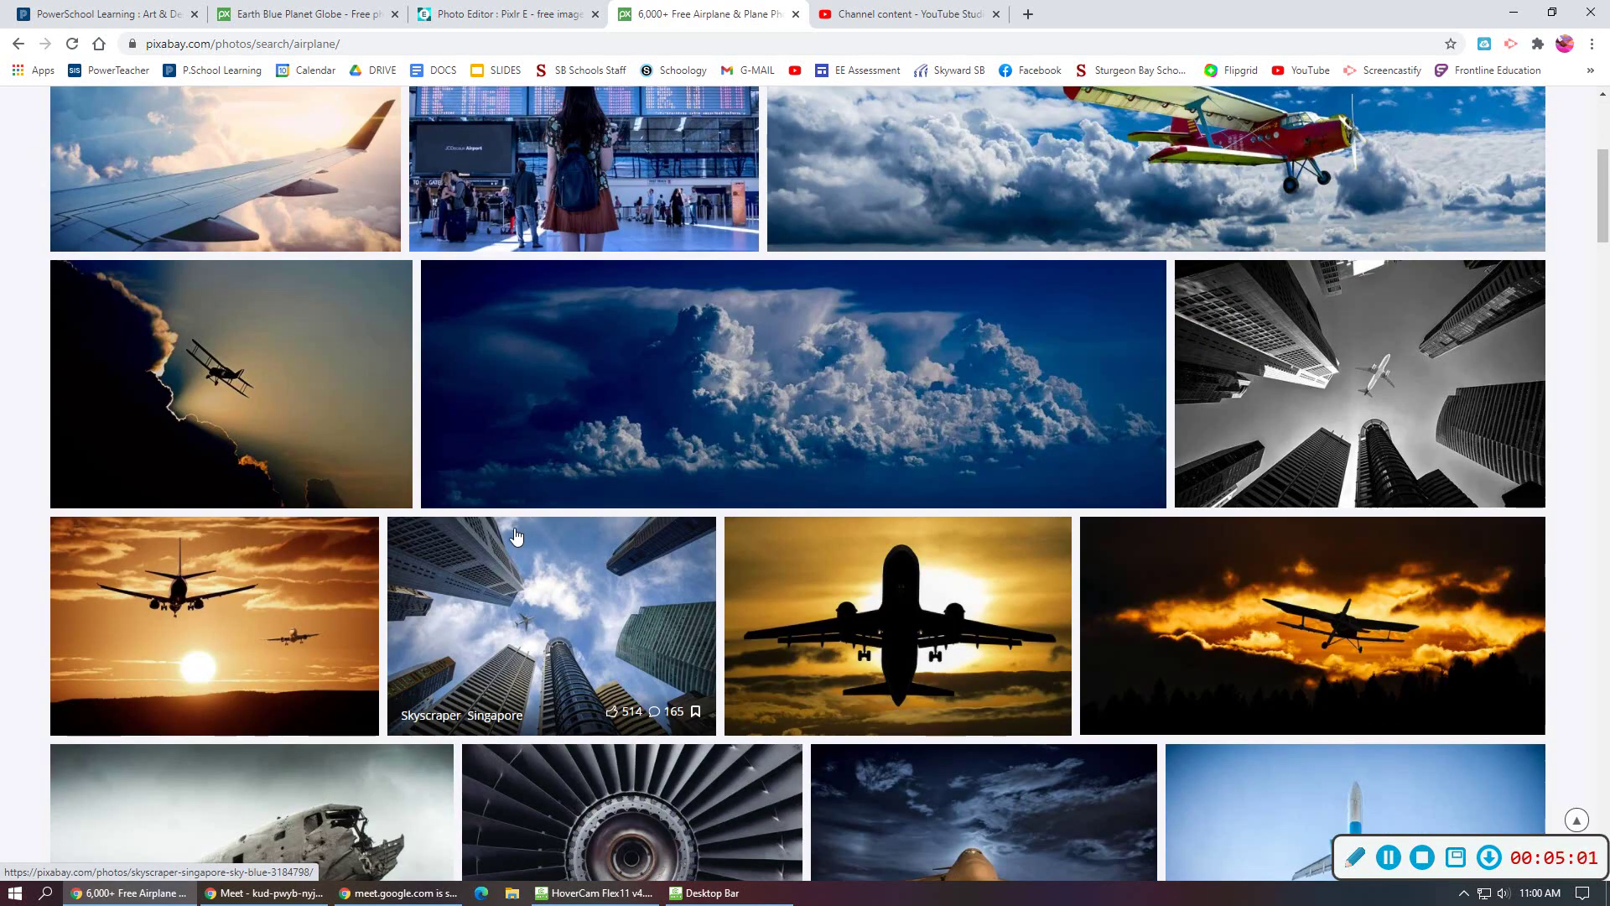
pyautogui.scroll(-3, 515, 535)
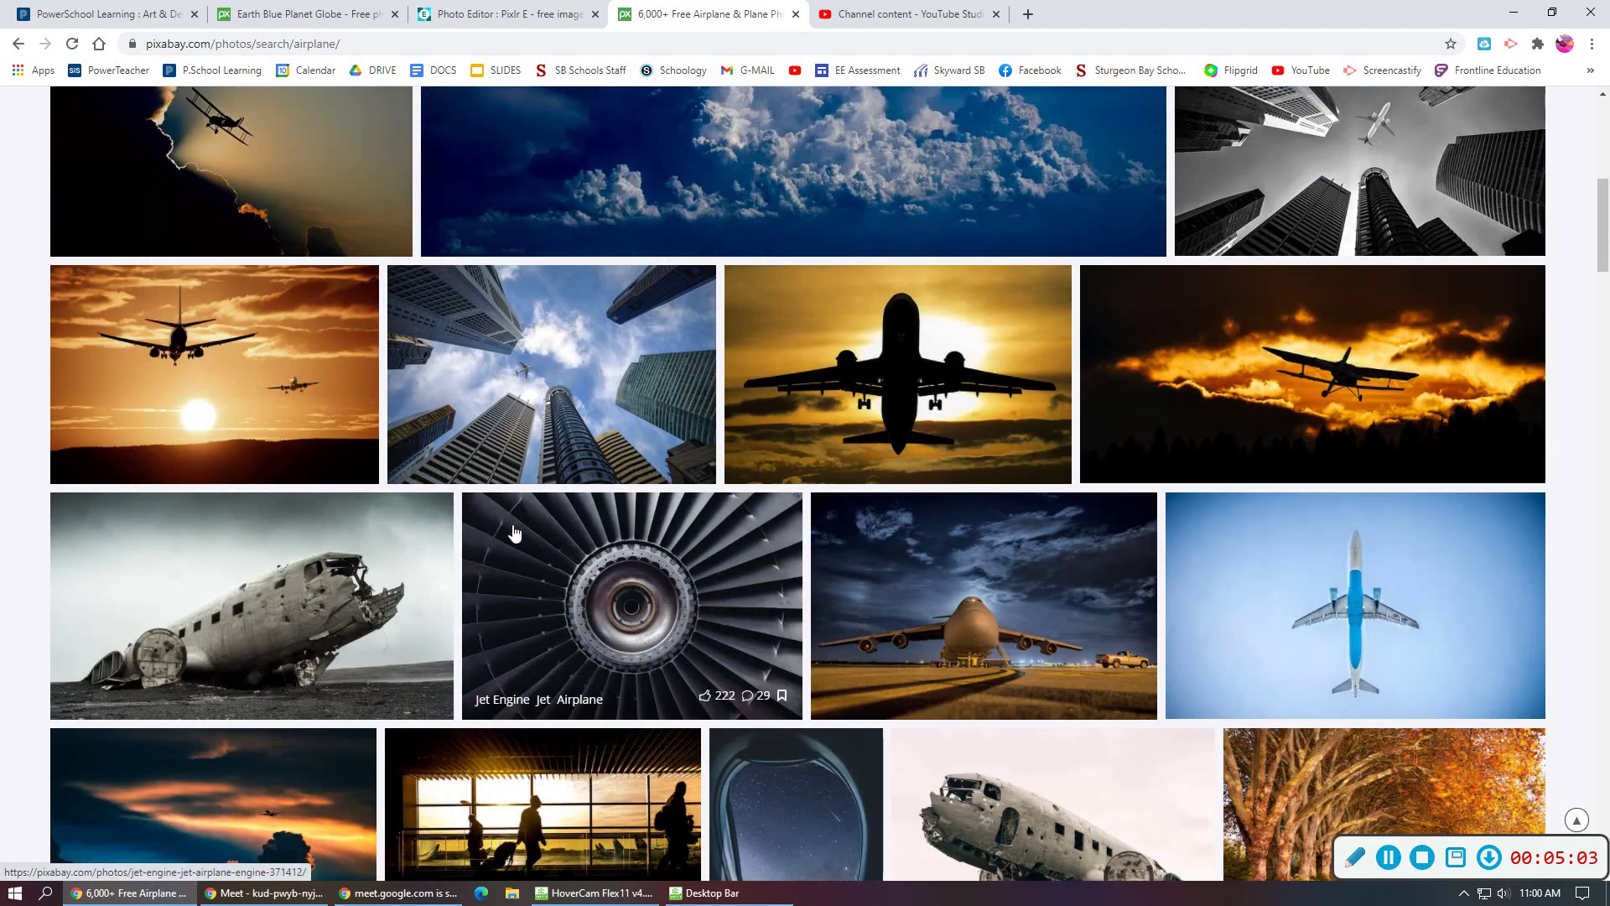
pyautogui.scroll(-2, 516, 532)
pyautogui.scroll(-2, 516, 534)
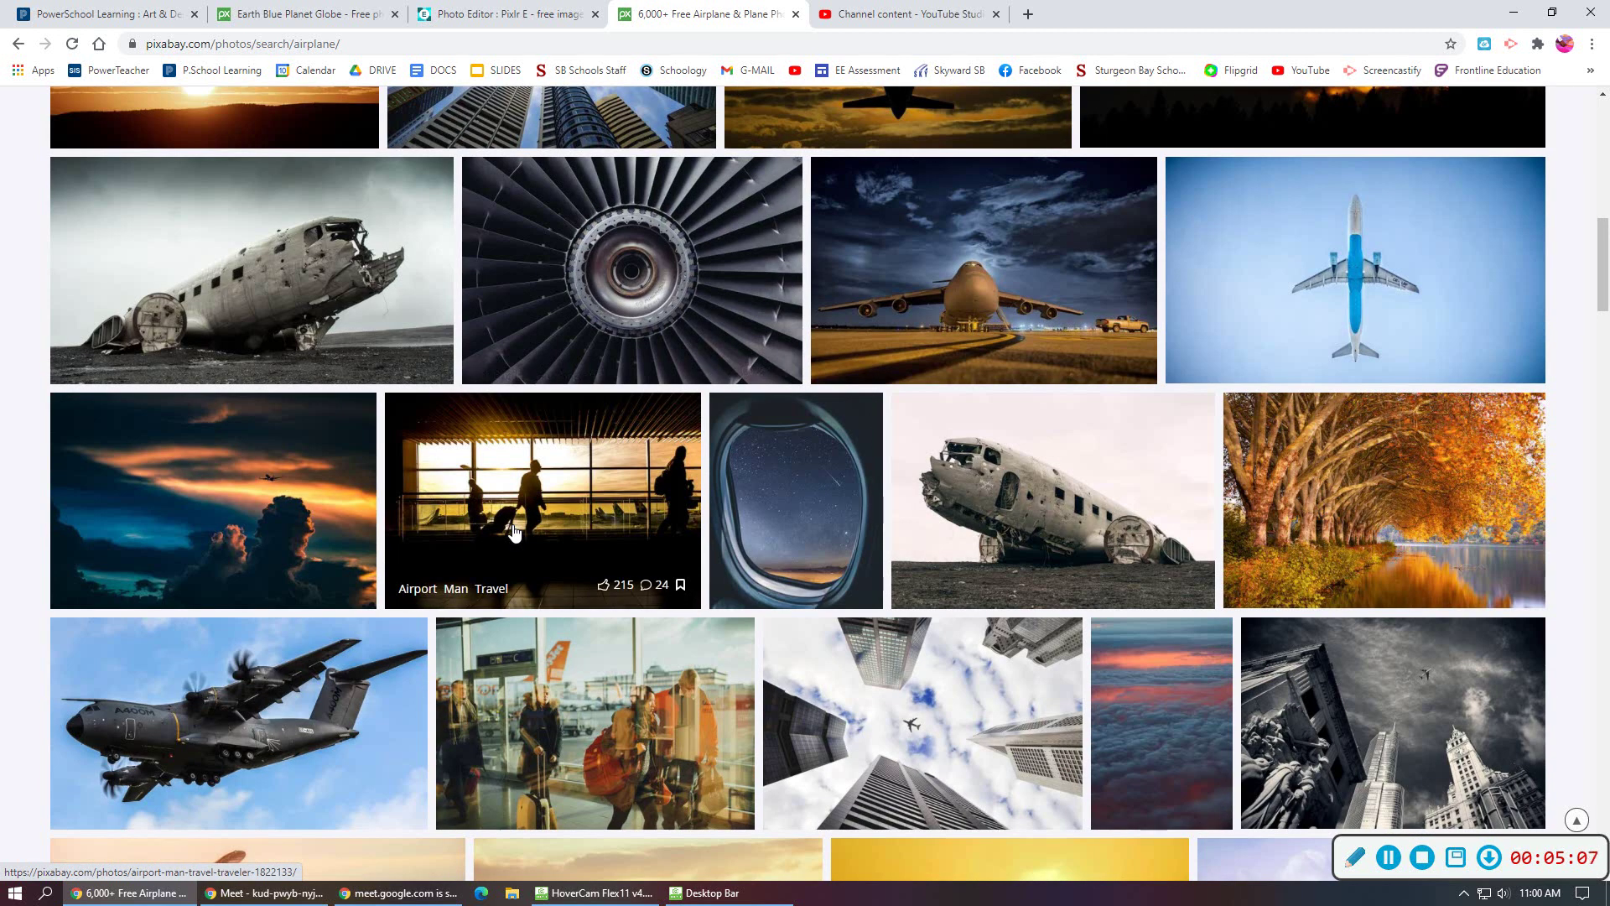
pyautogui.scroll(5, 516, 530)
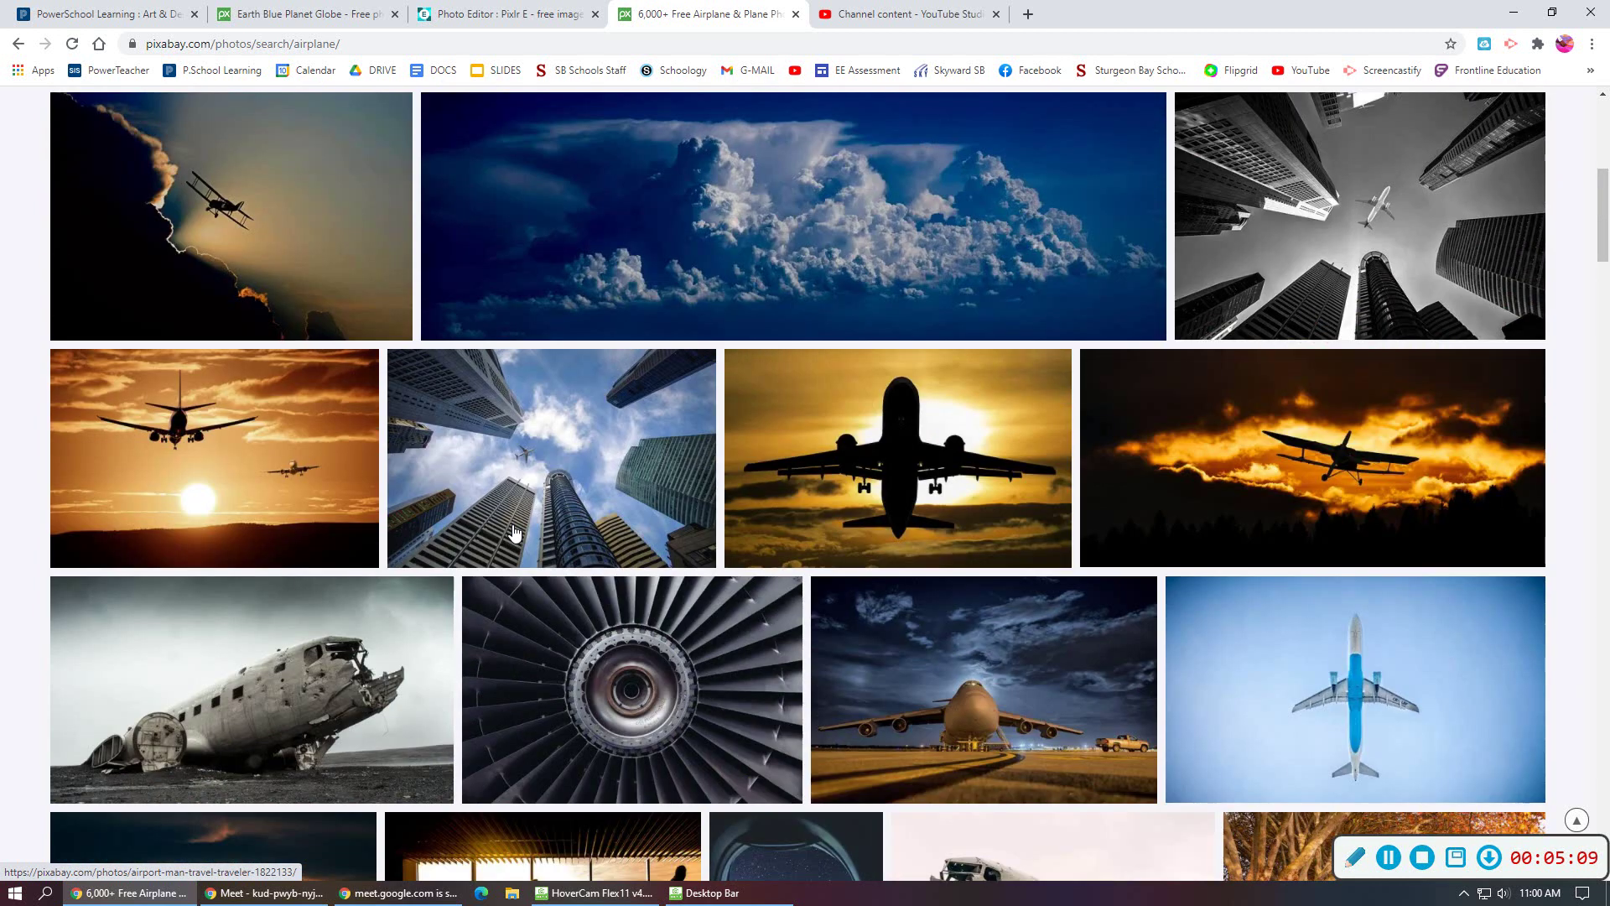
pyautogui.scroll(6, 515, 531)
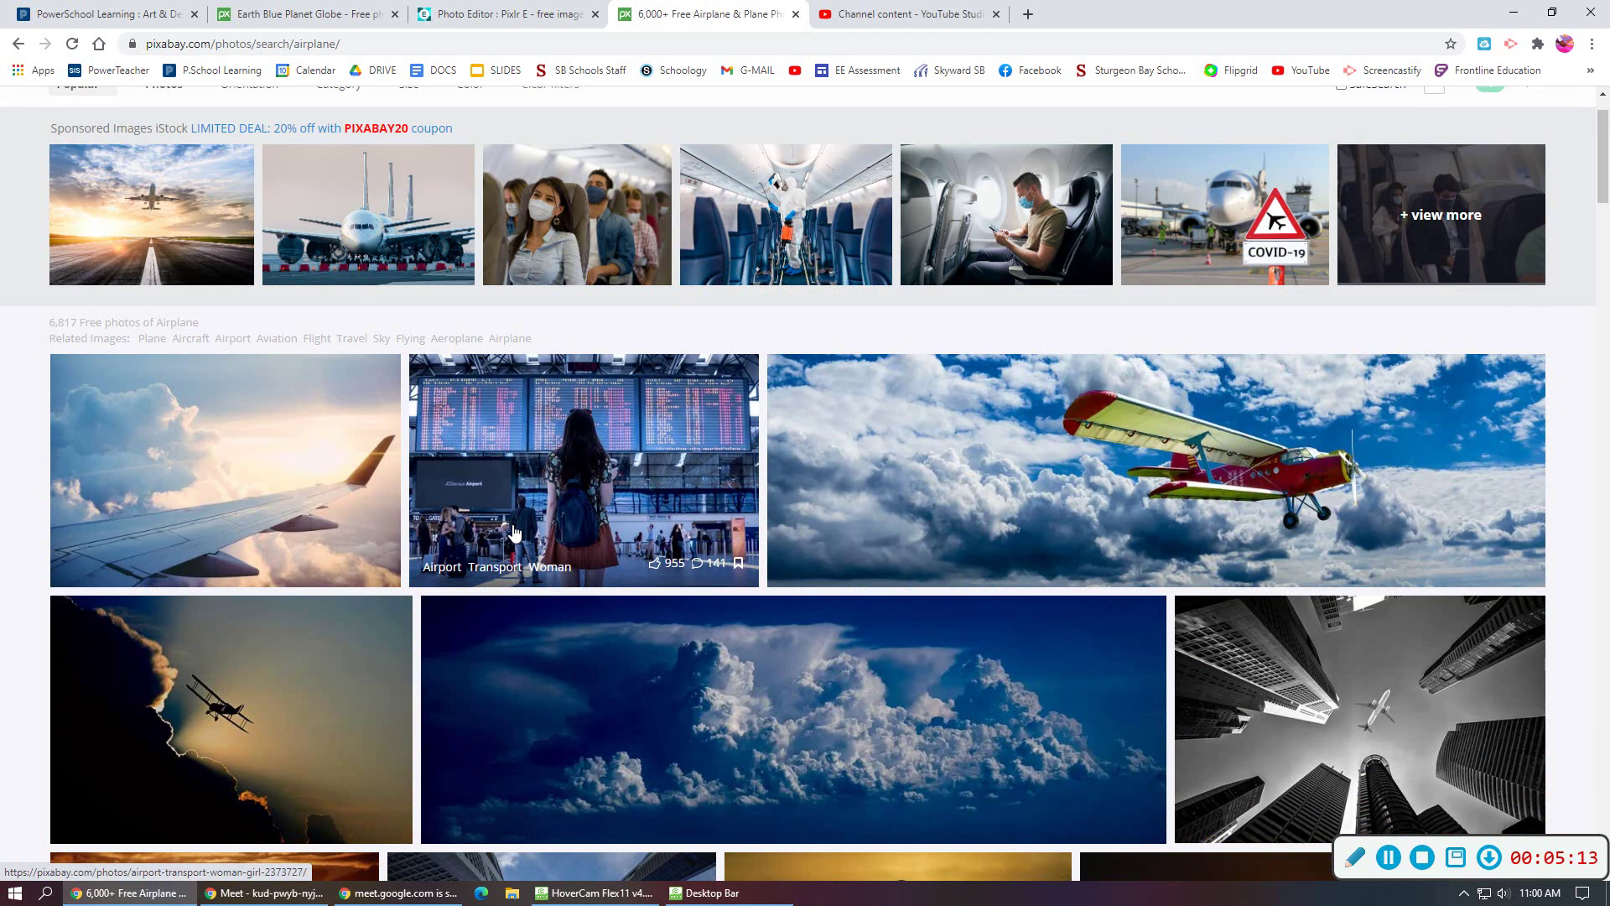
pyautogui.scroll(-1, 515, 532)
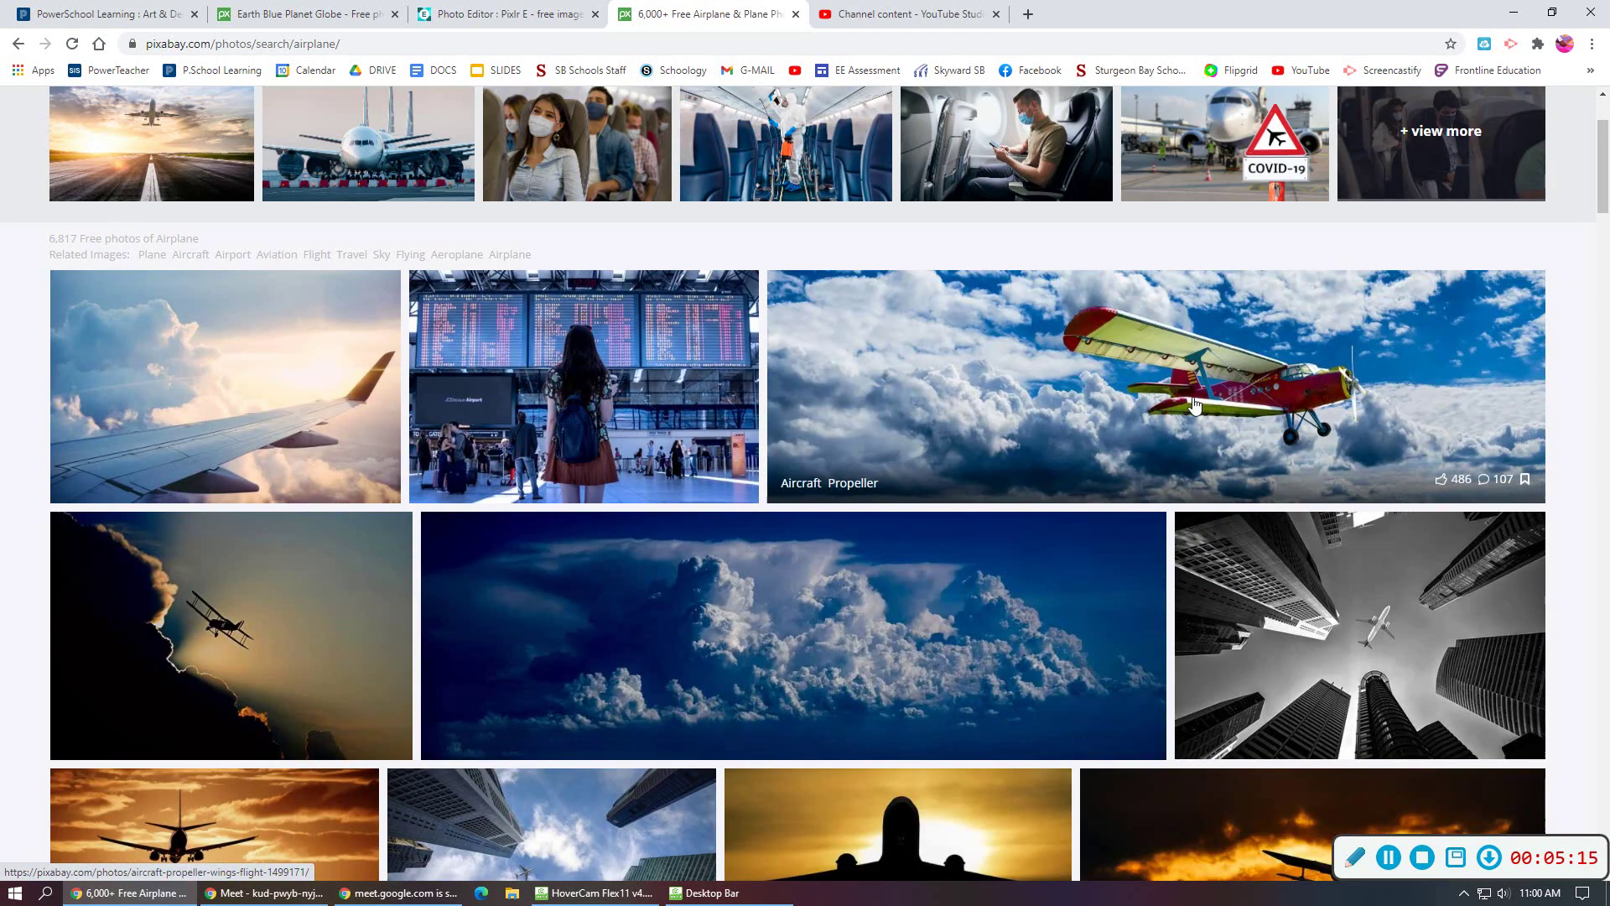
# Open the red biplane-among-clouds photo and copy the image.
pyautogui.click(1000, 495)
pyautogui.rightClick(556, 290)
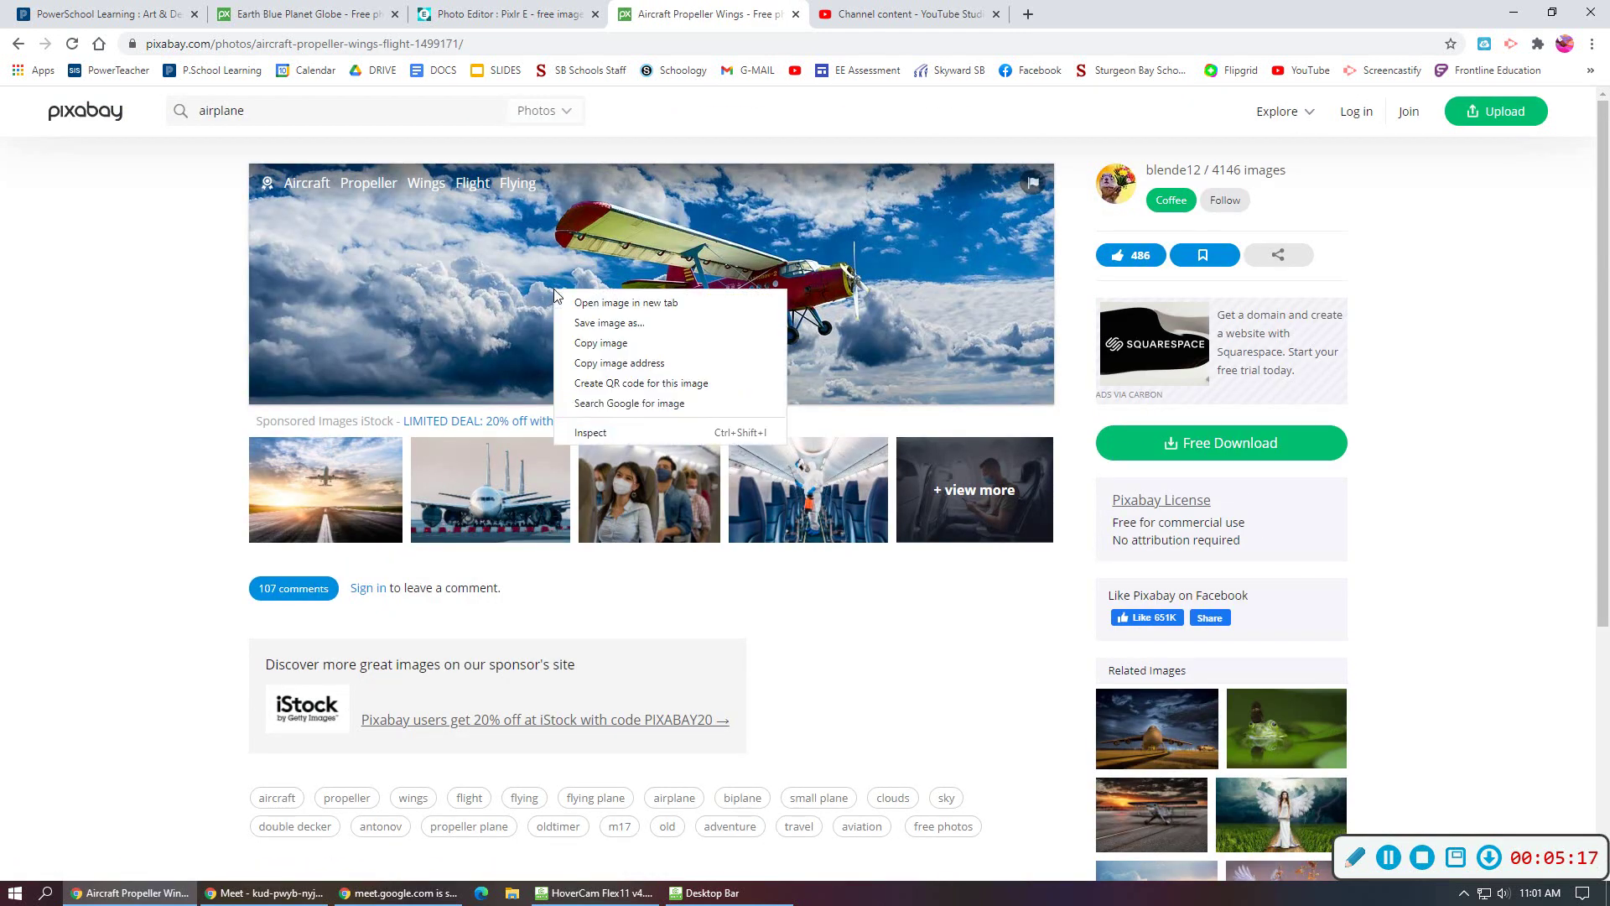
pyautogui.click(602, 343)
# Paste the copied biplane photo into the Pixlr collage as a new layer.
pyautogui.click(503, 15)
pyautogui.click(69, 100)
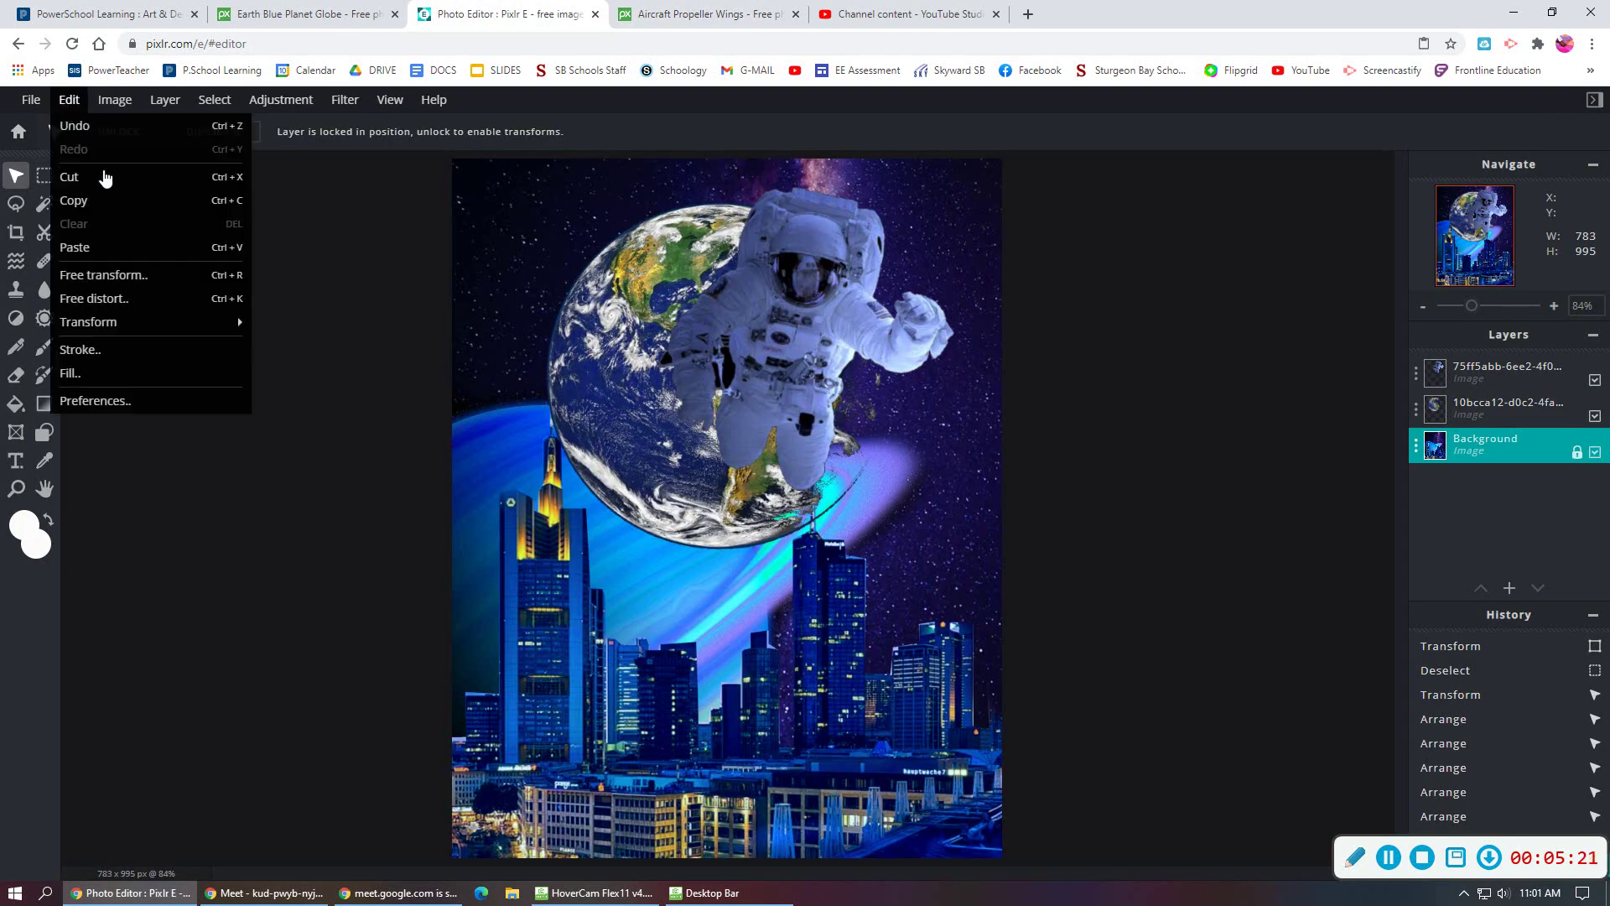
pyautogui.click(105, 247)
# Resize and align the biplane layer to 751 × 224 px across the canvas width.
pyautogui.moveTo(489, 551); pyautogui.dragTo(473, 659)
pyautogui.moveTo(1047, 515); pyautogui.dragTo(919, 552)
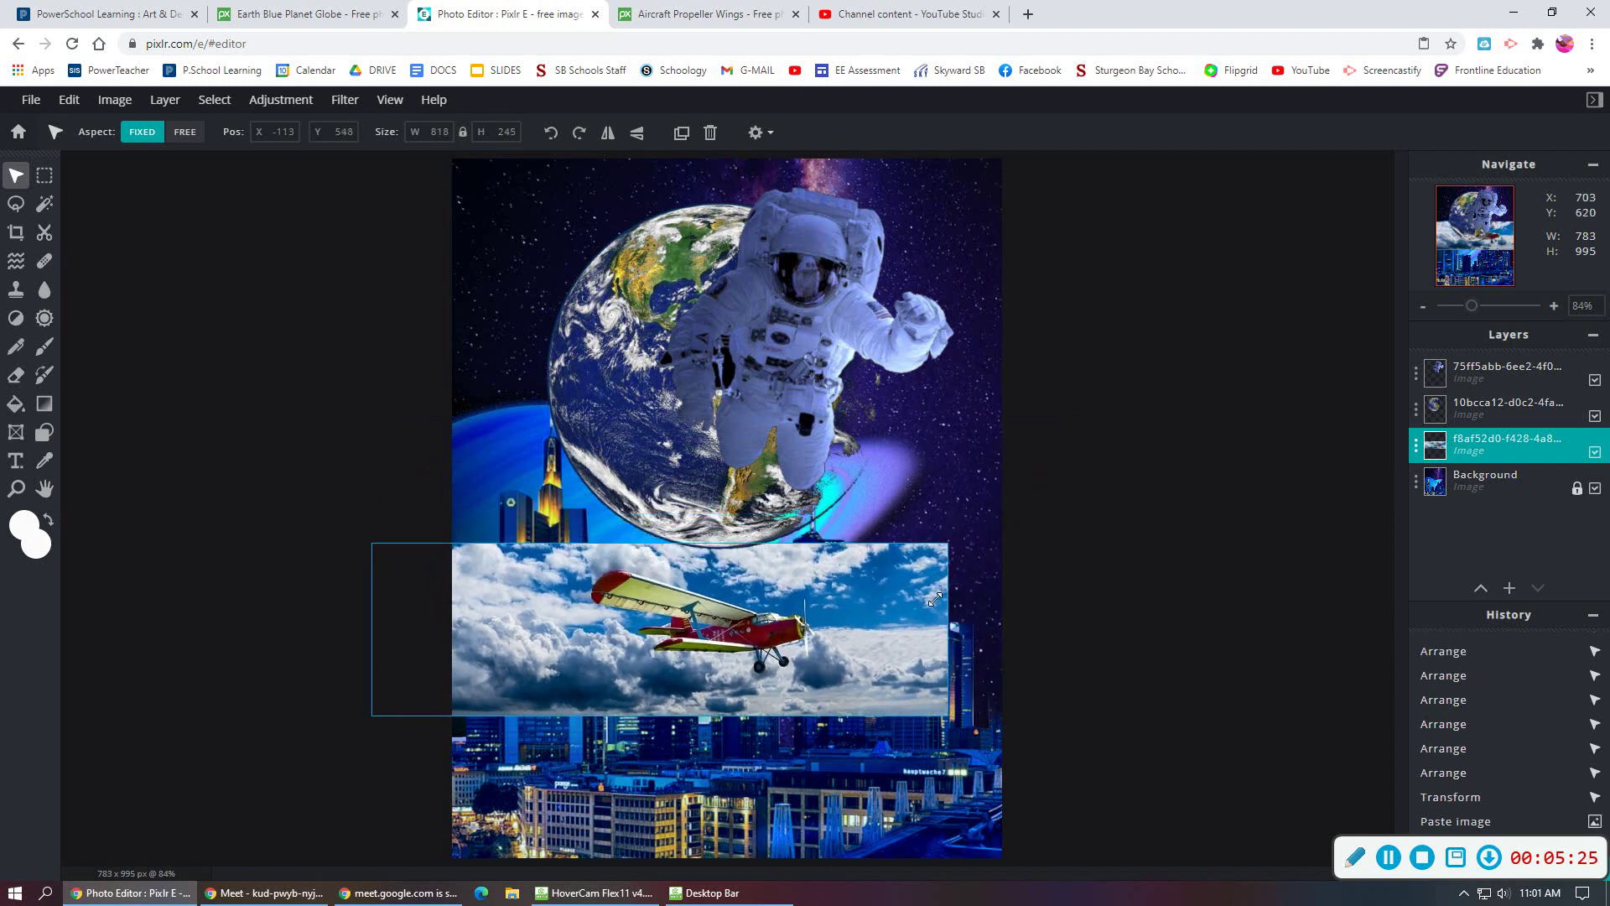
pyautogui.moveTo(840, 592); pyautogui.dragTo(925, 589)
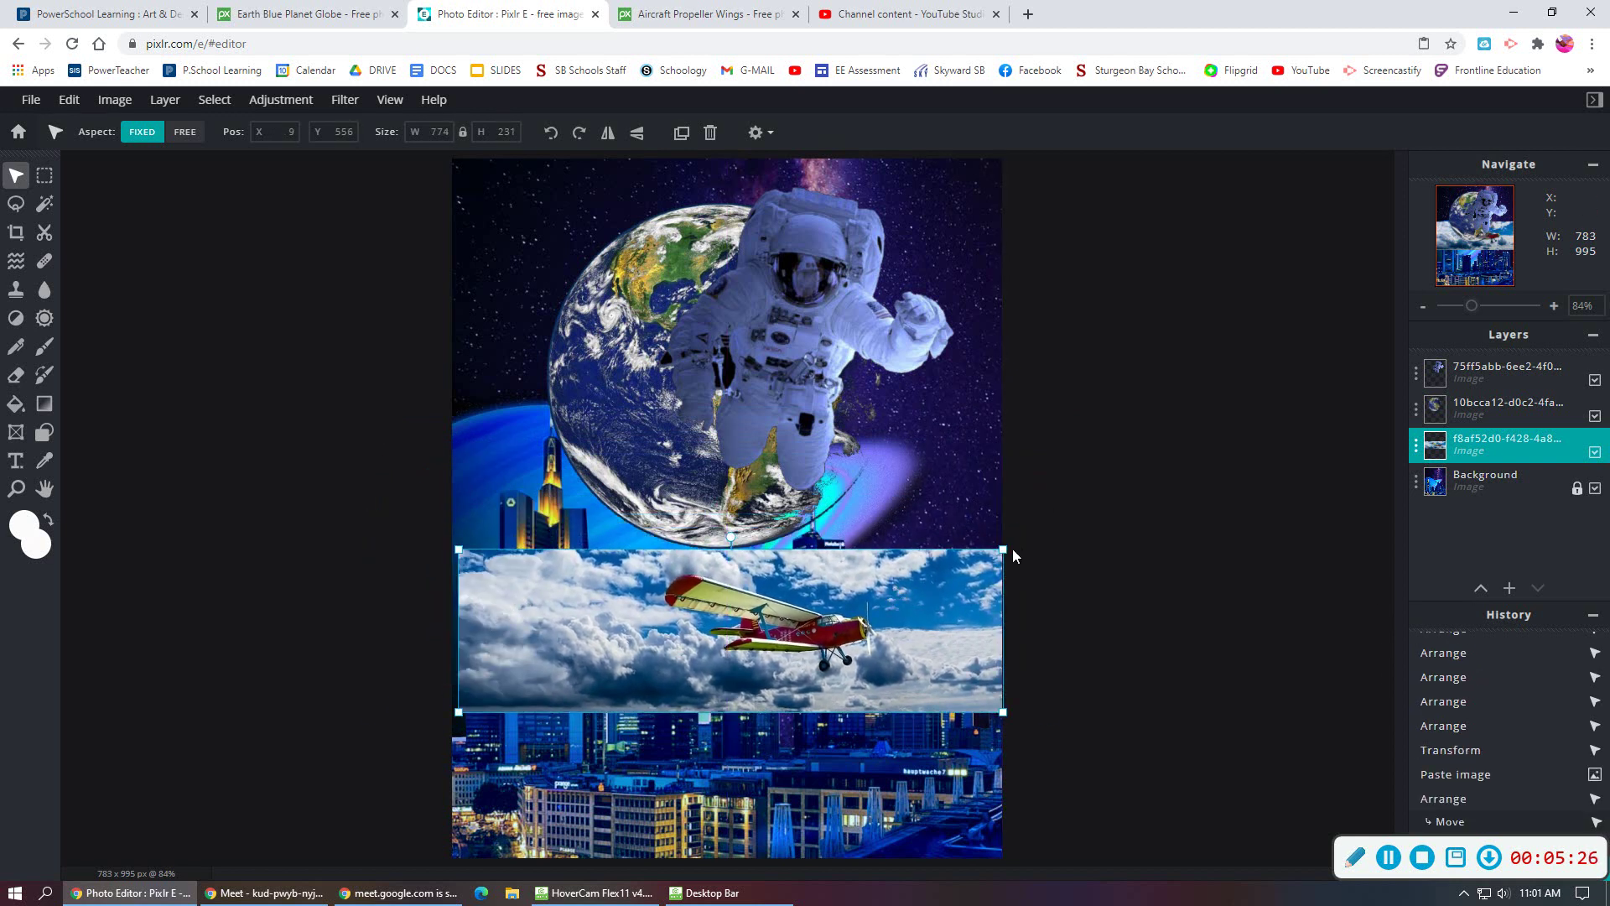
pyautogui.moveTo(1013, 555); pyautogui.dragTo(996, 560)
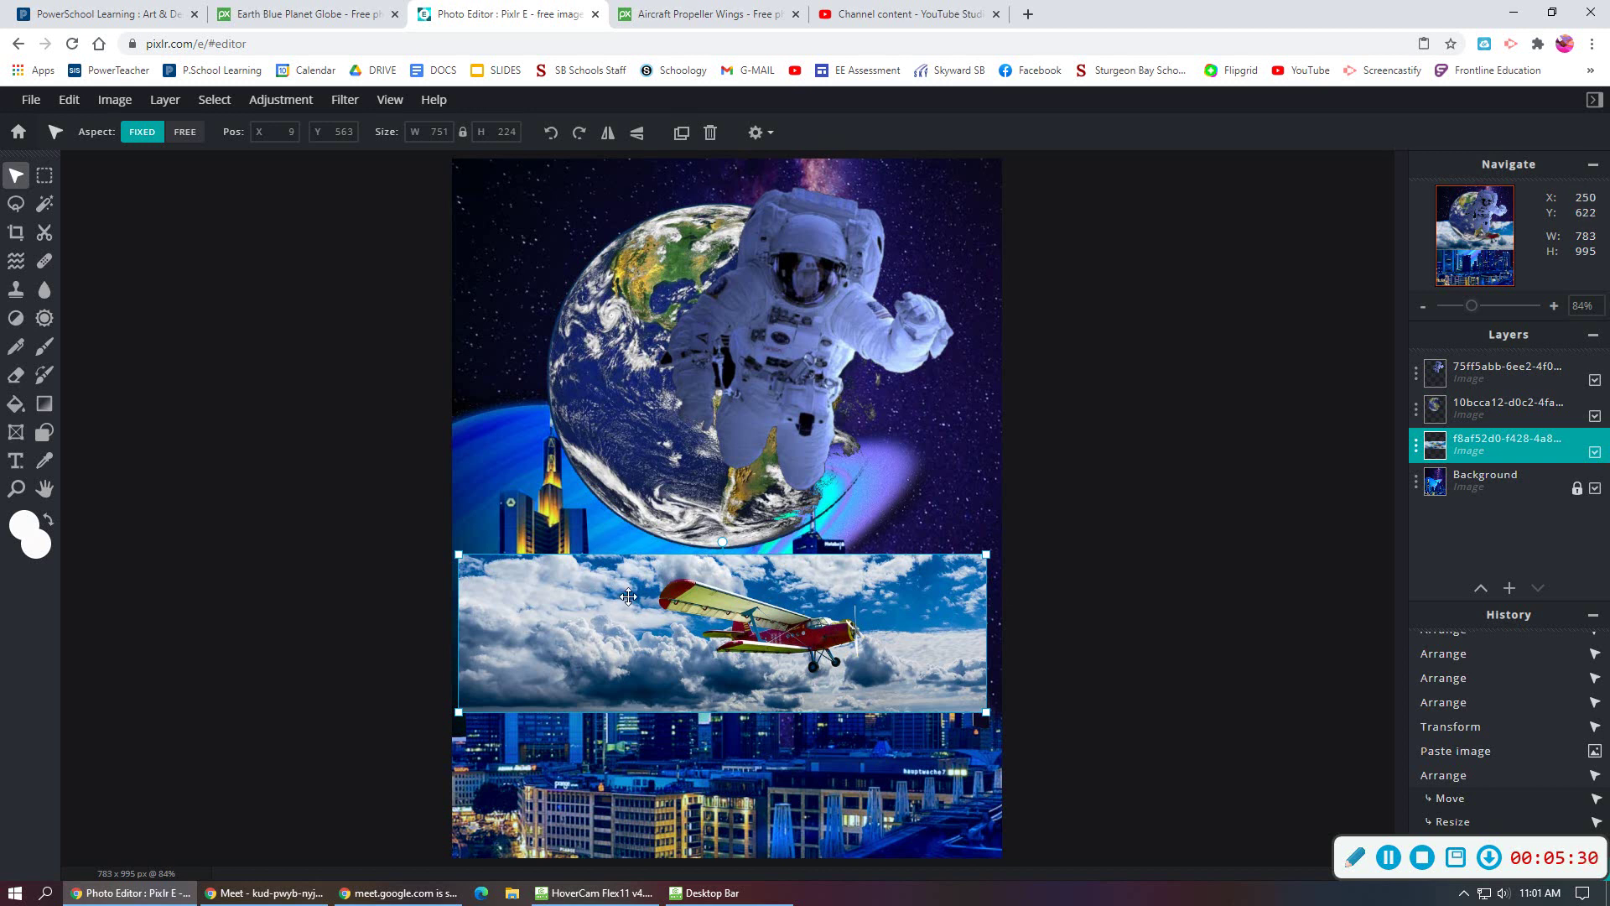
# With the Magic Wand, delete the blue sky beside the biplane and near the top.
pyautogui.click(43, 206)
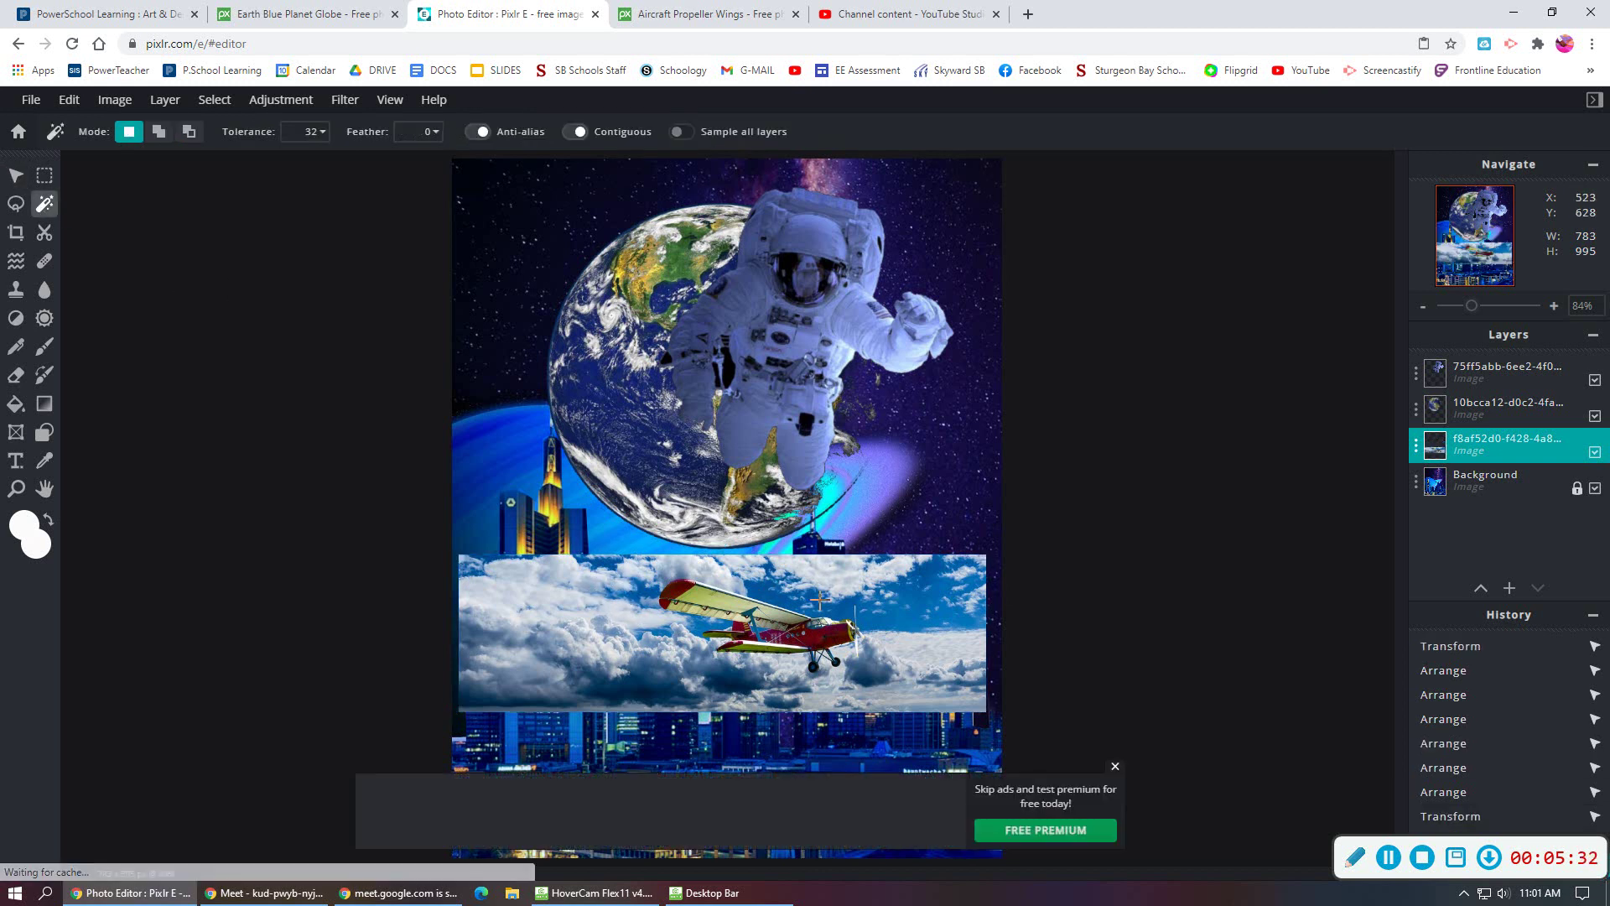
pyautogui.click(817, 599)
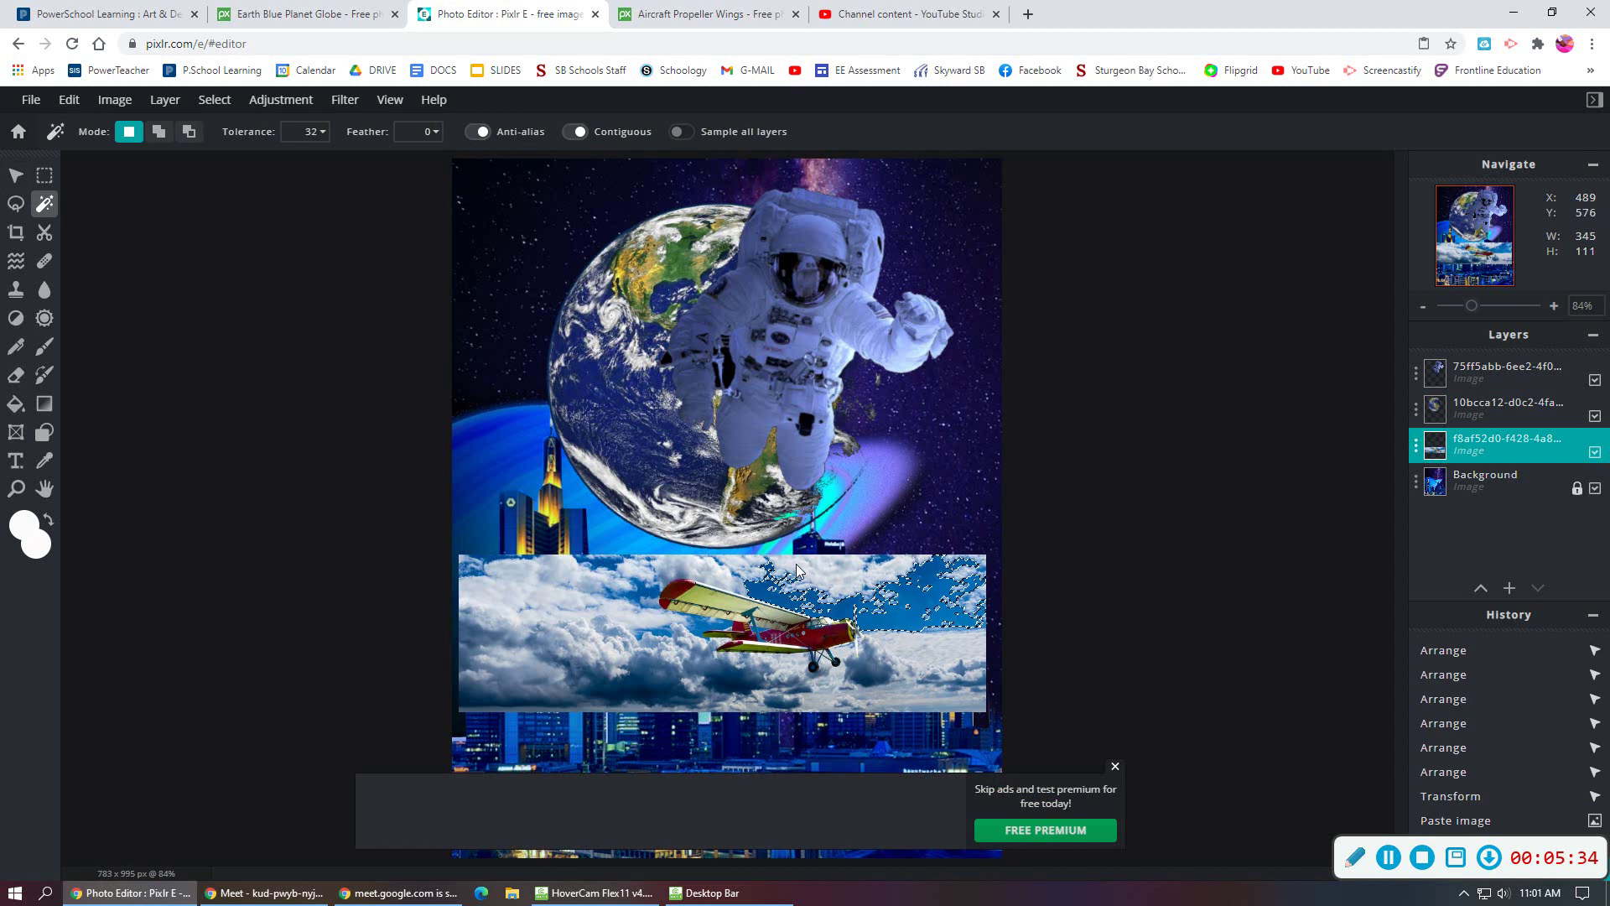
pyautogui.press('Delete')
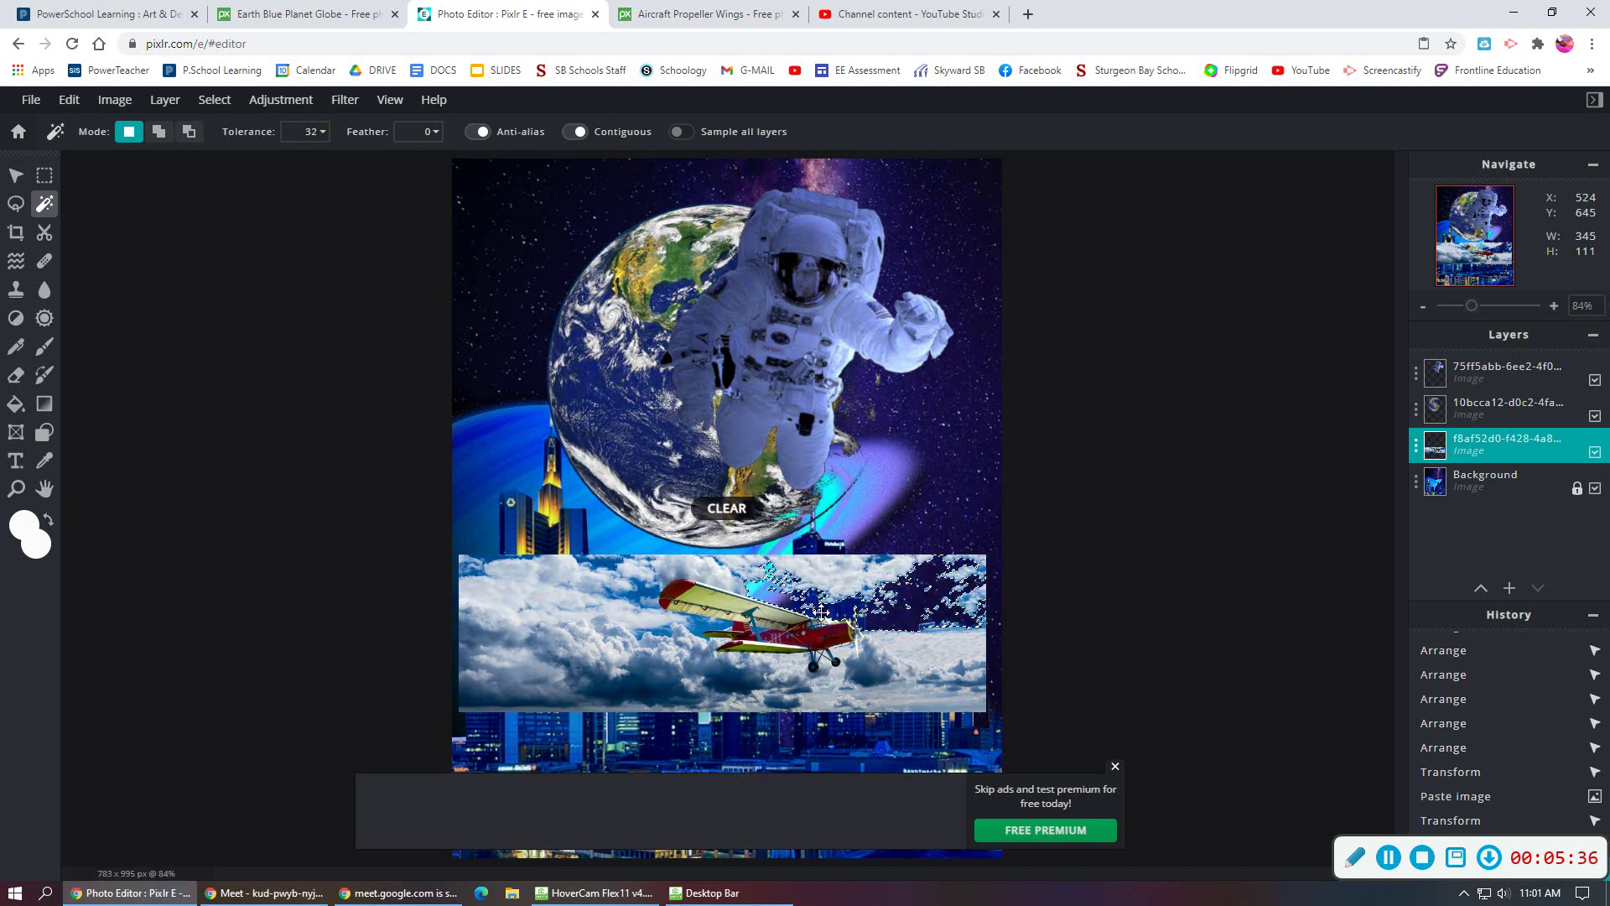
pyautogui.click(821, 579)
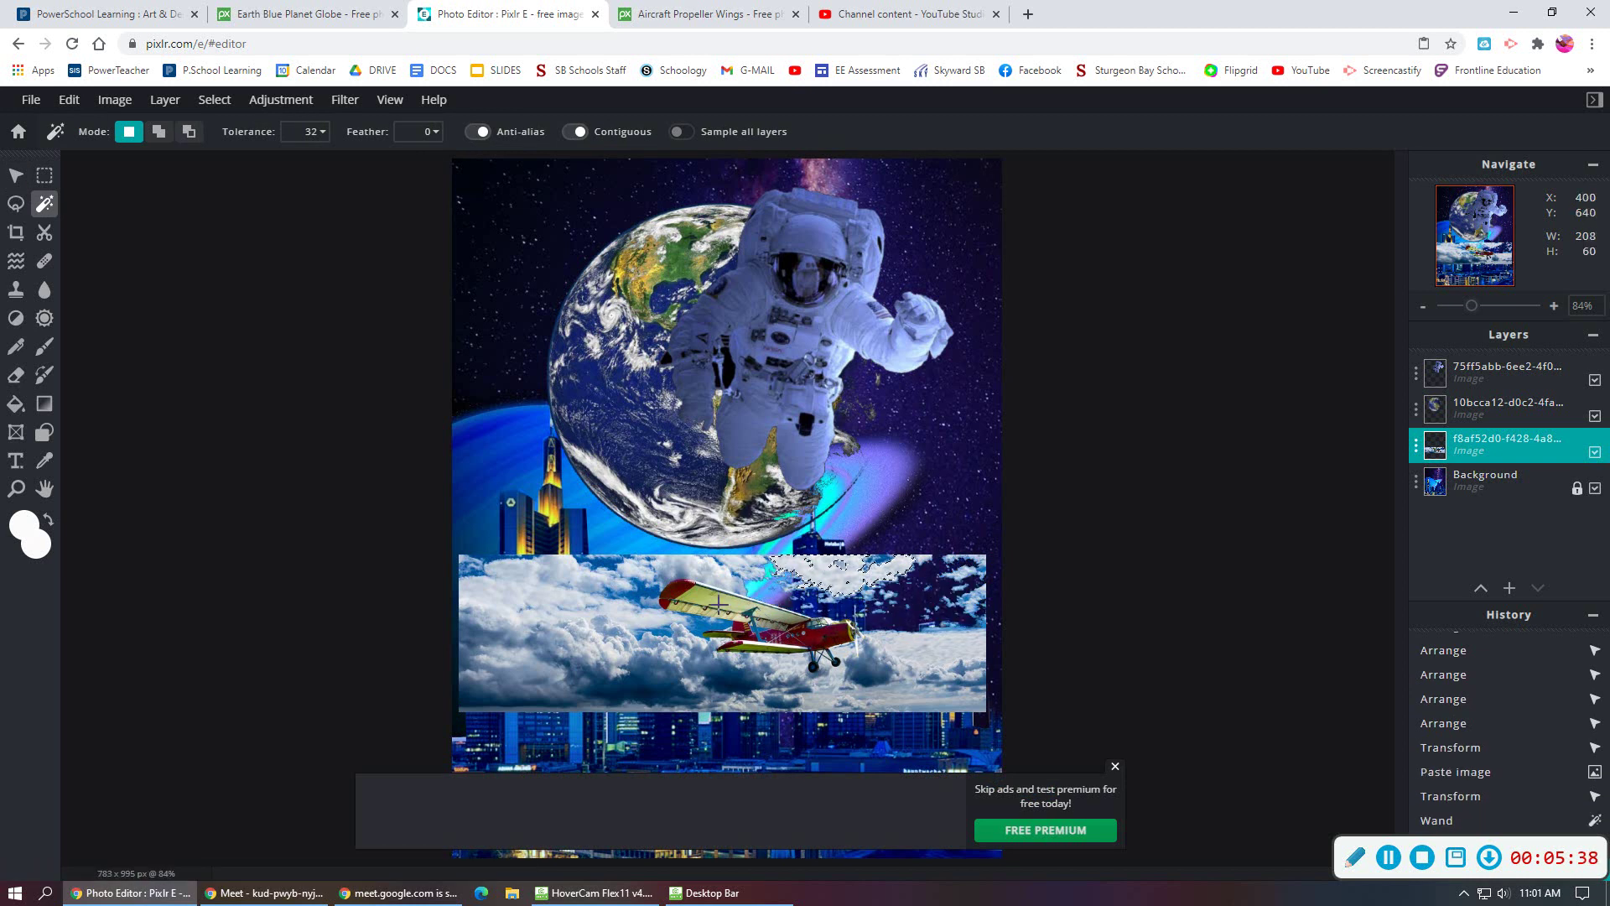
pyautogui.click(638, 563)
pyautogui.click(608, 561)
pyautogui.press('Delete')
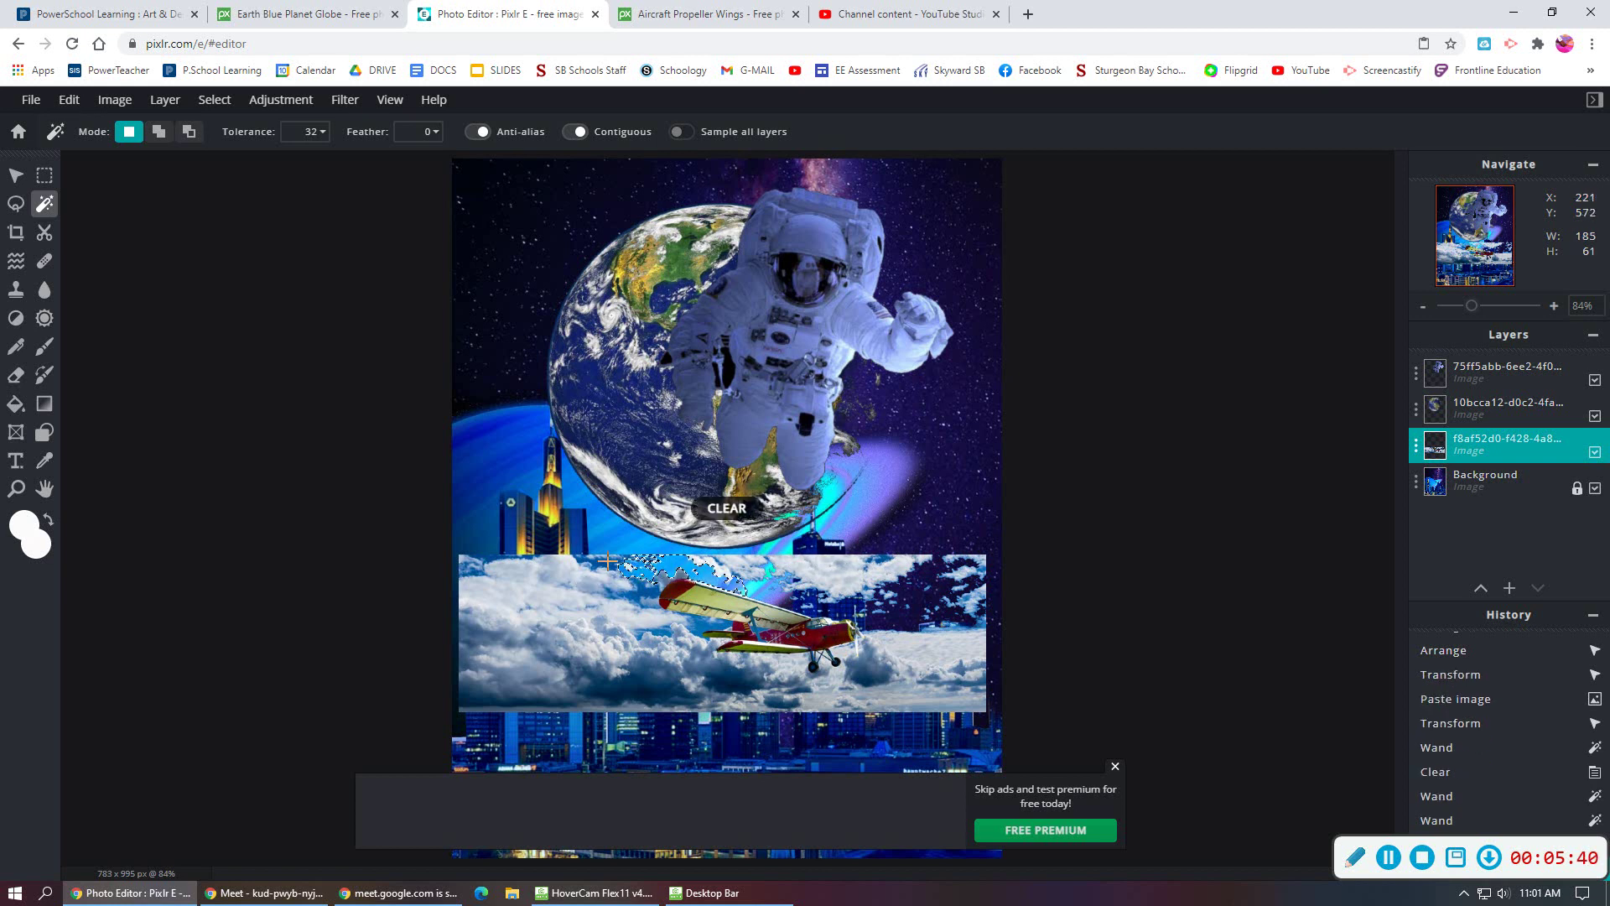
# Clear the remaining sky and cloud patches along the top-left edge.
pyautogui.click(608, 560)
pyautogui.press('Delete')
pyautogui.click(595, 561)
pyautogui.press('Delete')
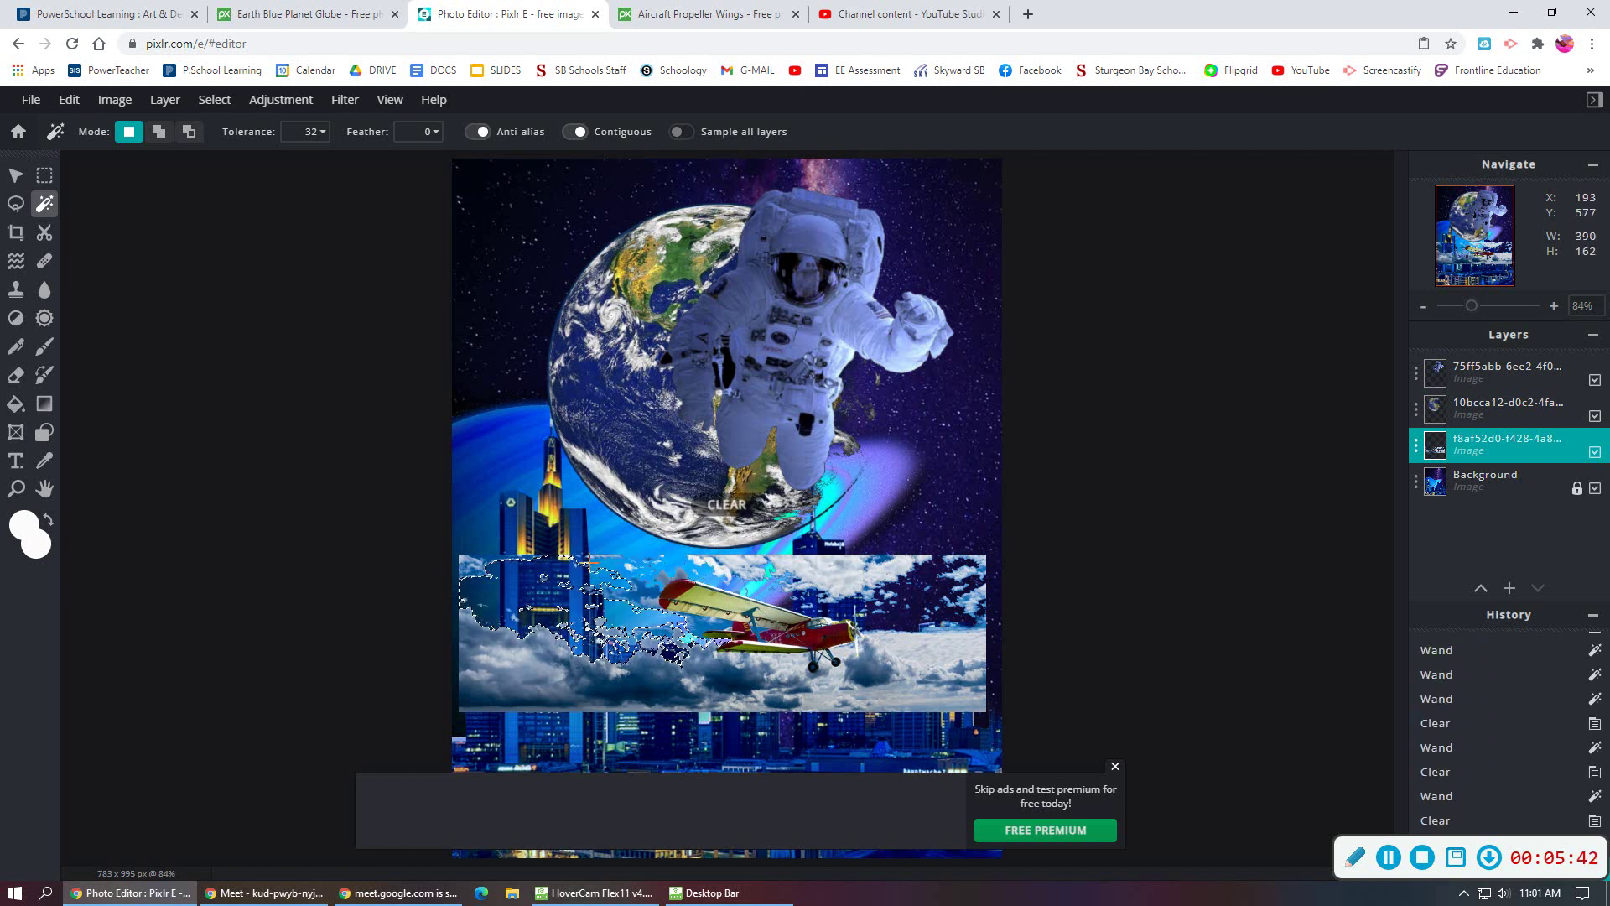
pyautogui.press('Delete')
pyautogui.click(590, 560)
pyautogui.press('Delete')
pyautogui.click(489, 572)
pyautogui.press('Delete')
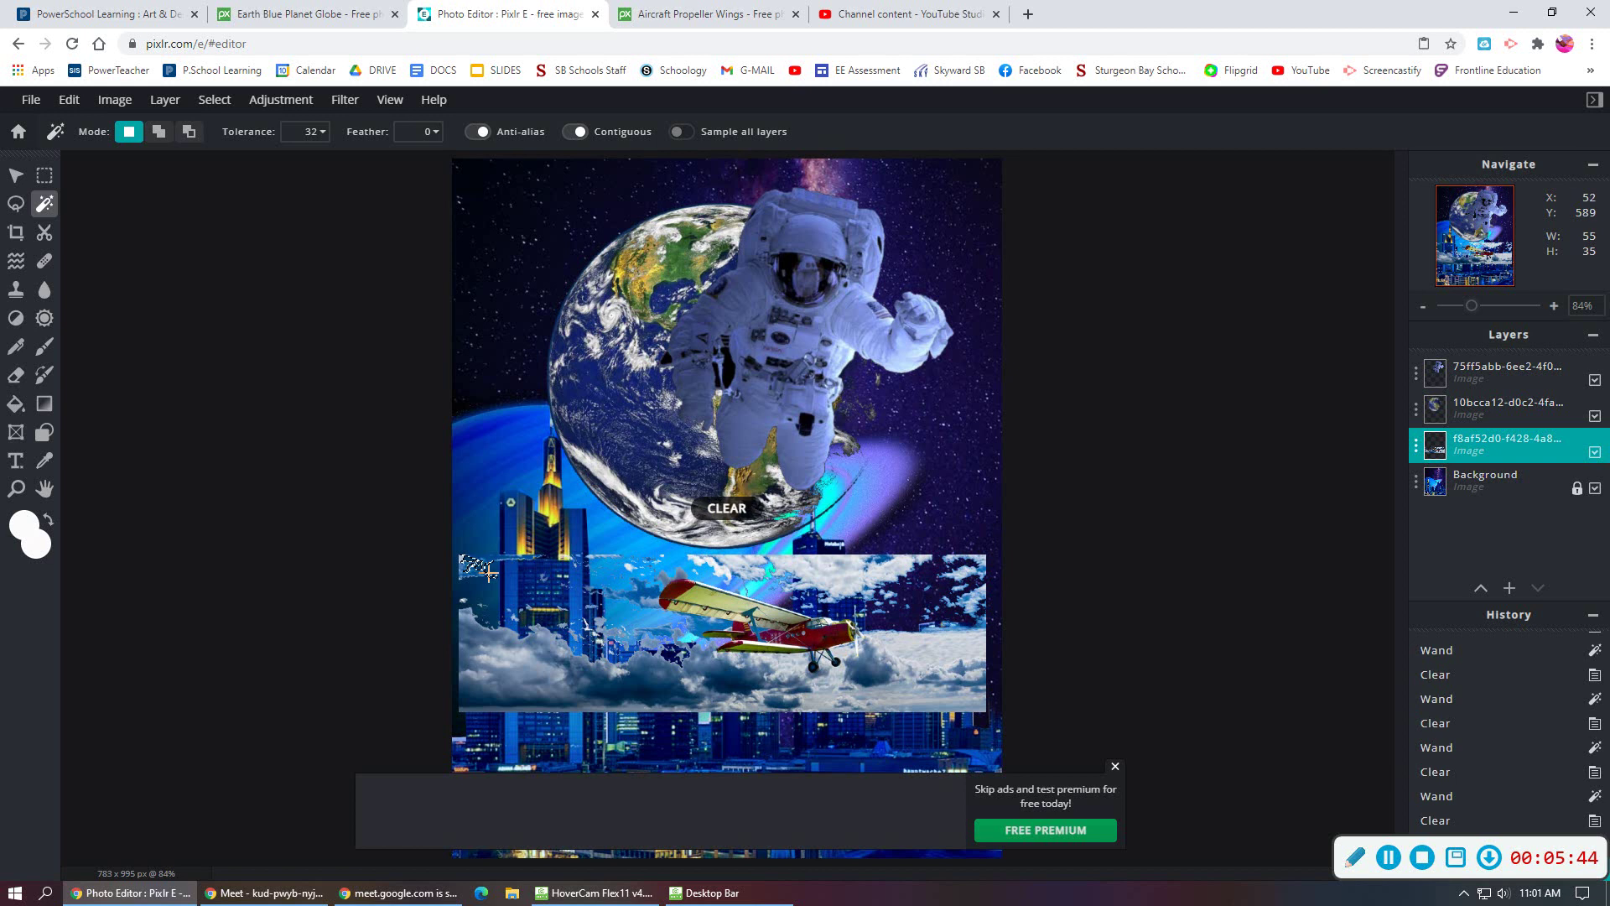
pyautogui.click(455, 558)
pyautogui.press('Delete')
pyautogui.click(490, 558)
pyautogui.press('Delete')
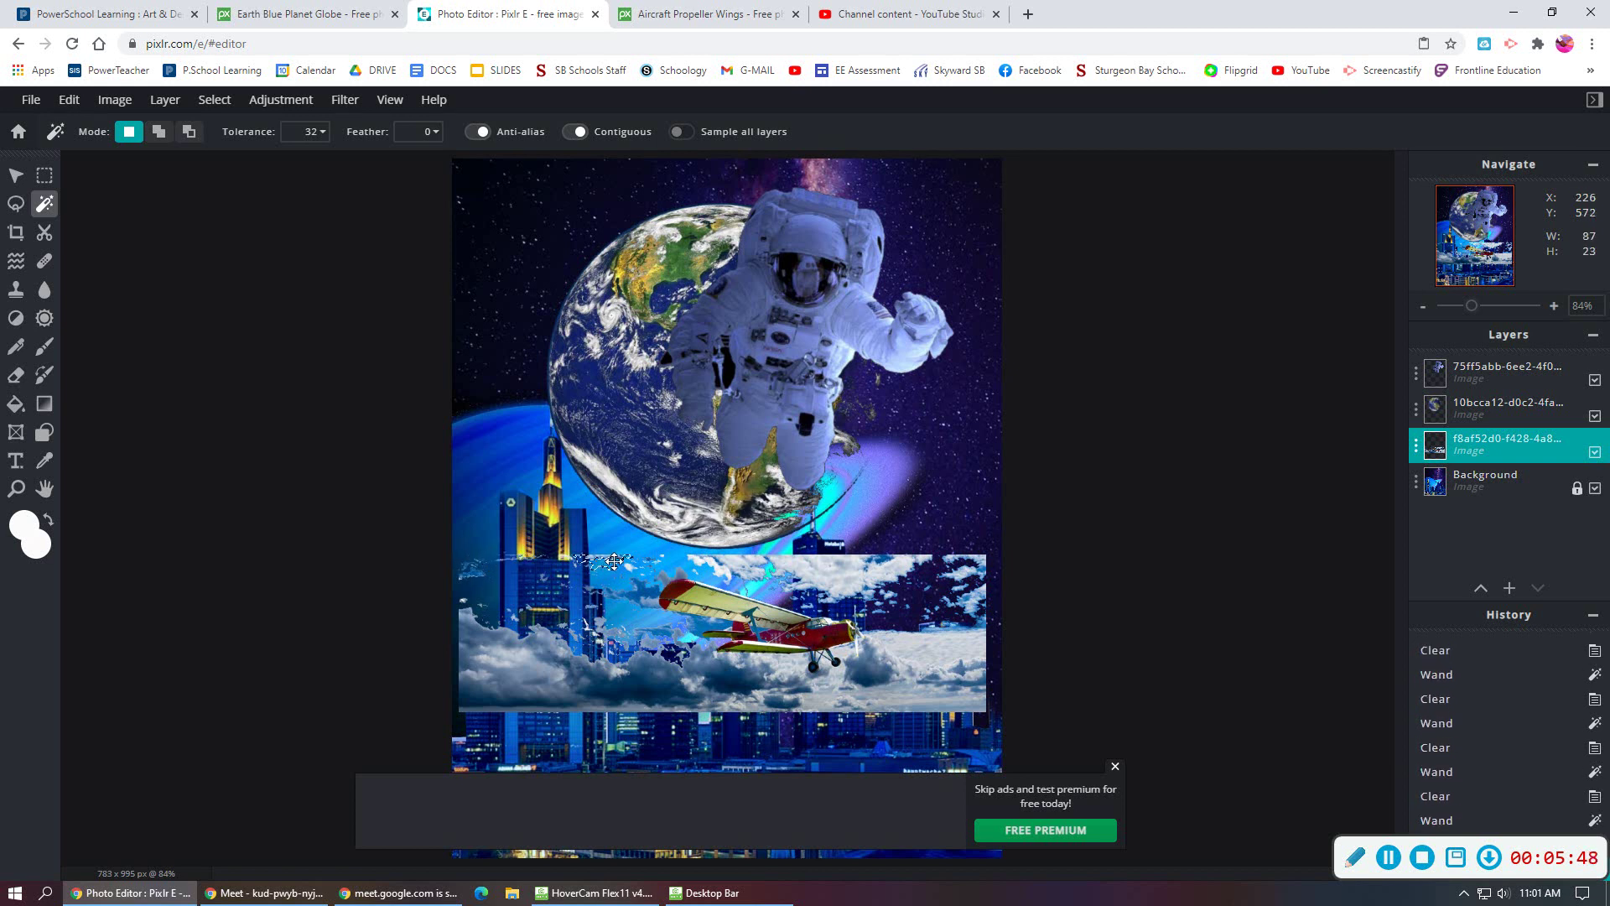
# Delete the upper-right, lower-right and lower-left cloud areas.
pyautogui.click(893, 571)
pyautogui.click(873, 671)
pyautogui.click(923, 663)
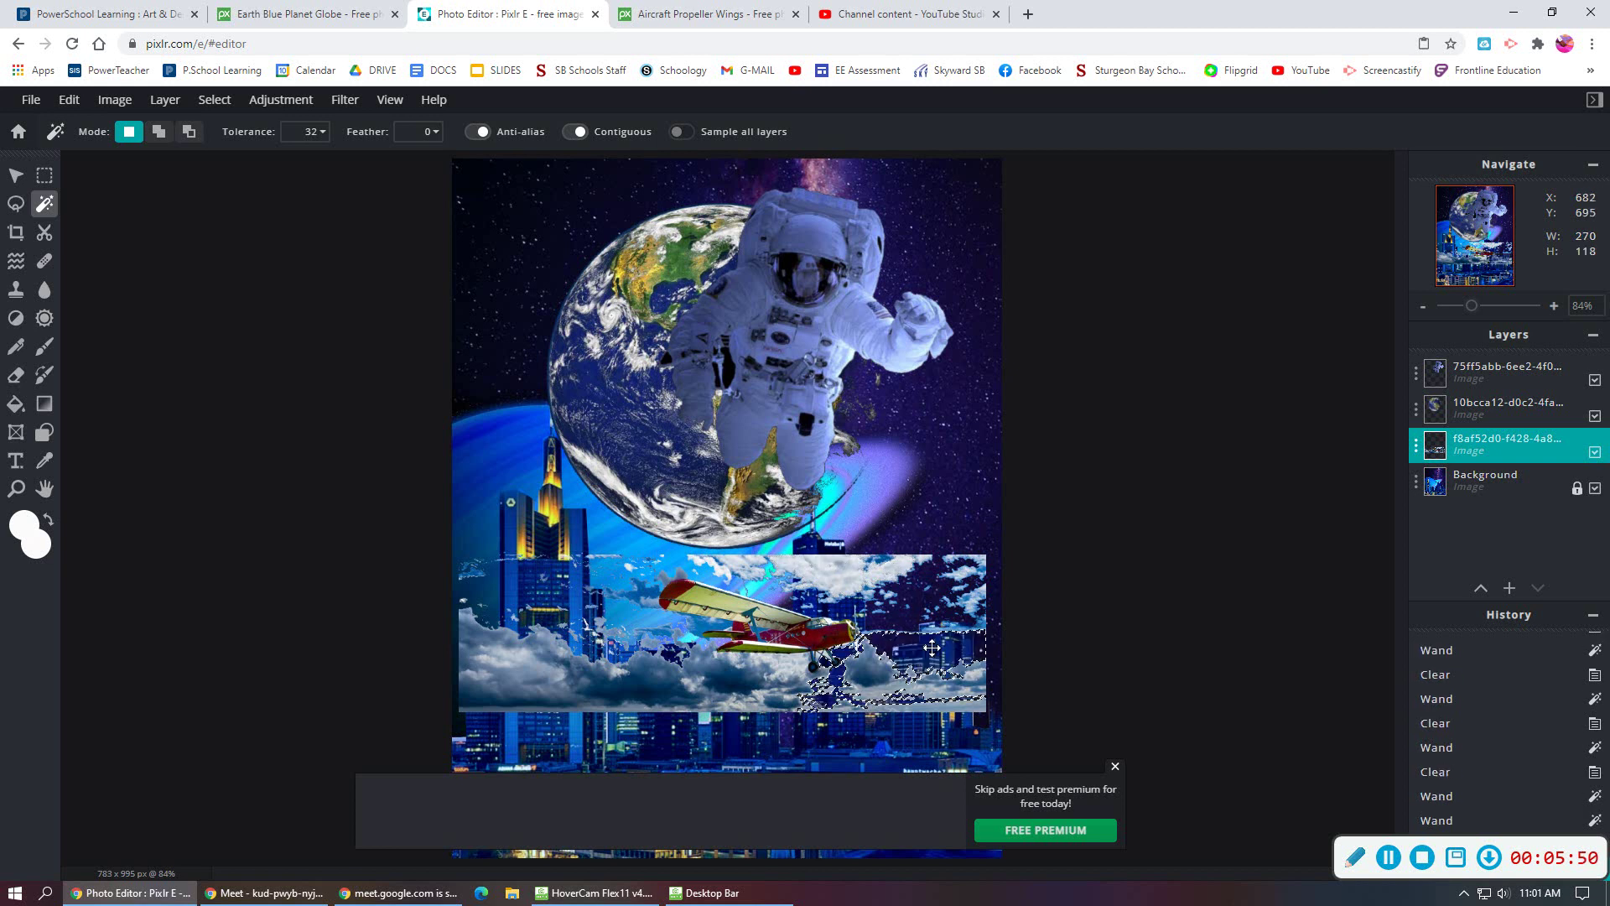
pyautogui.press('Delete')
pyautogui.click(975, 695)
pyautogui.press('Delete')
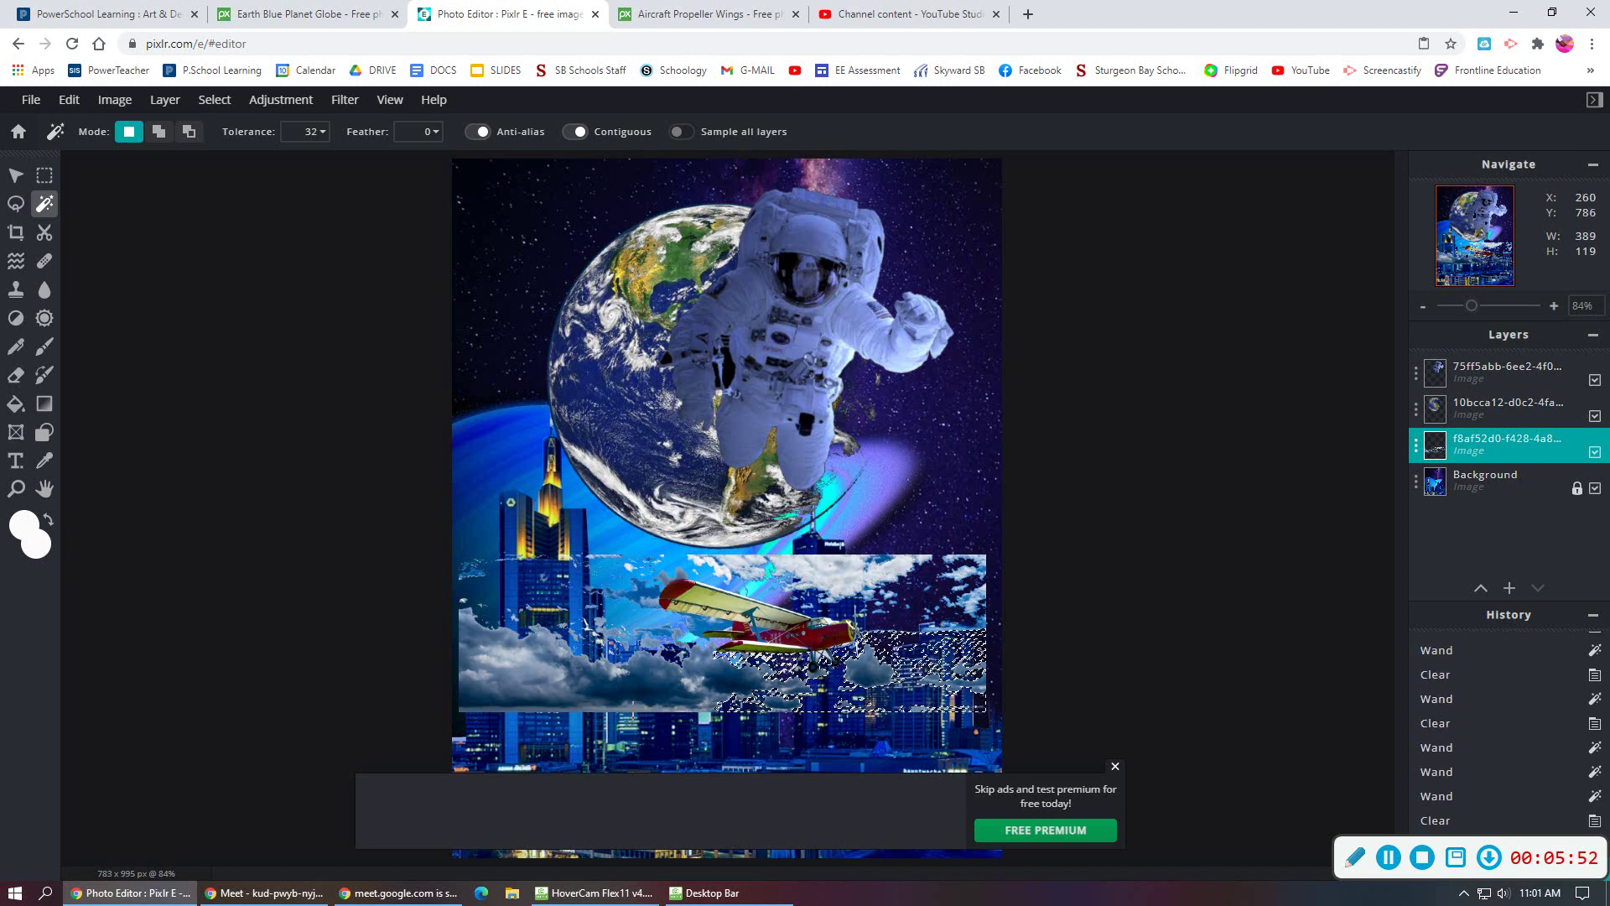
pyautogui.click(637, 710)
pyautogui.press('Delete')
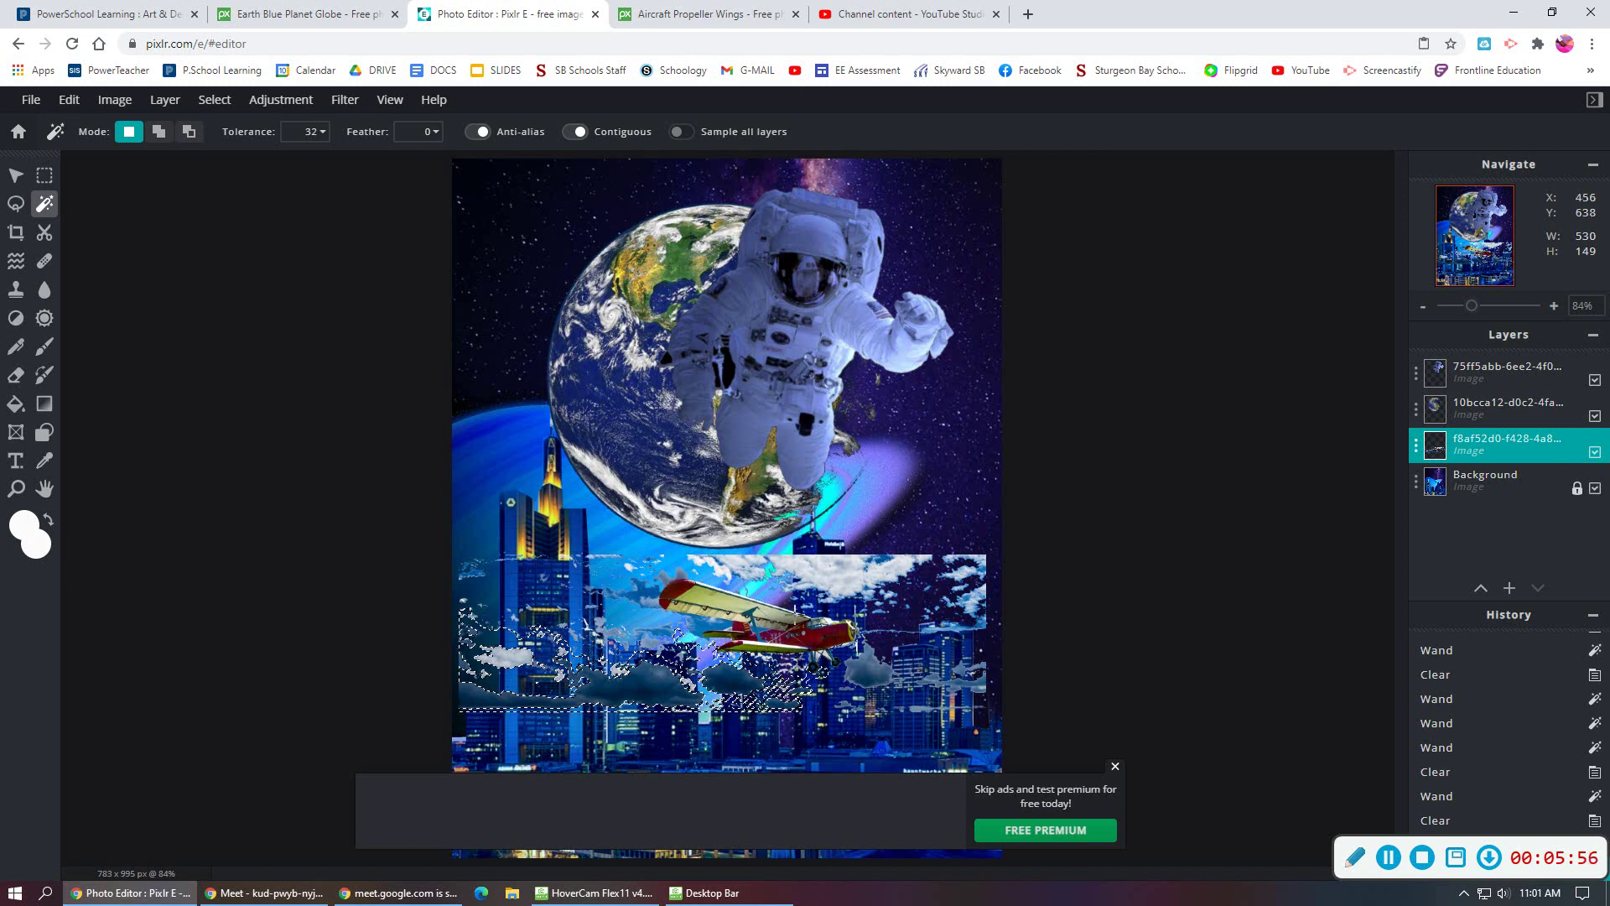
# Erase a spot on the cloud layer and dismiss the ad covering the canvas.
pyautogui.click(15, 375)
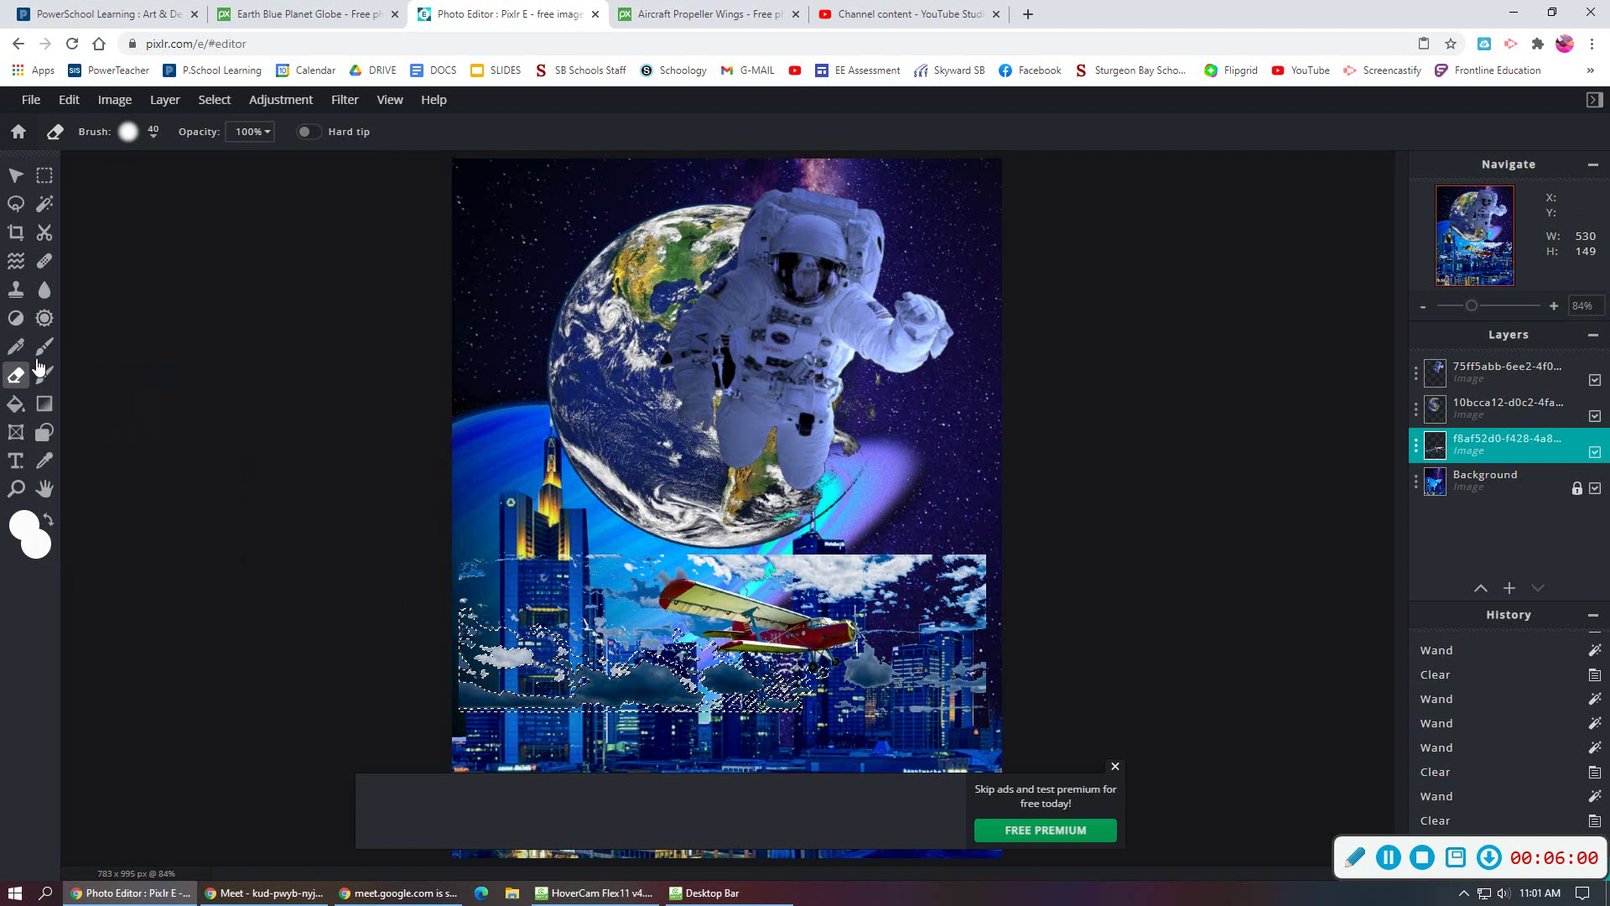
pyautogui.click(470, 576)
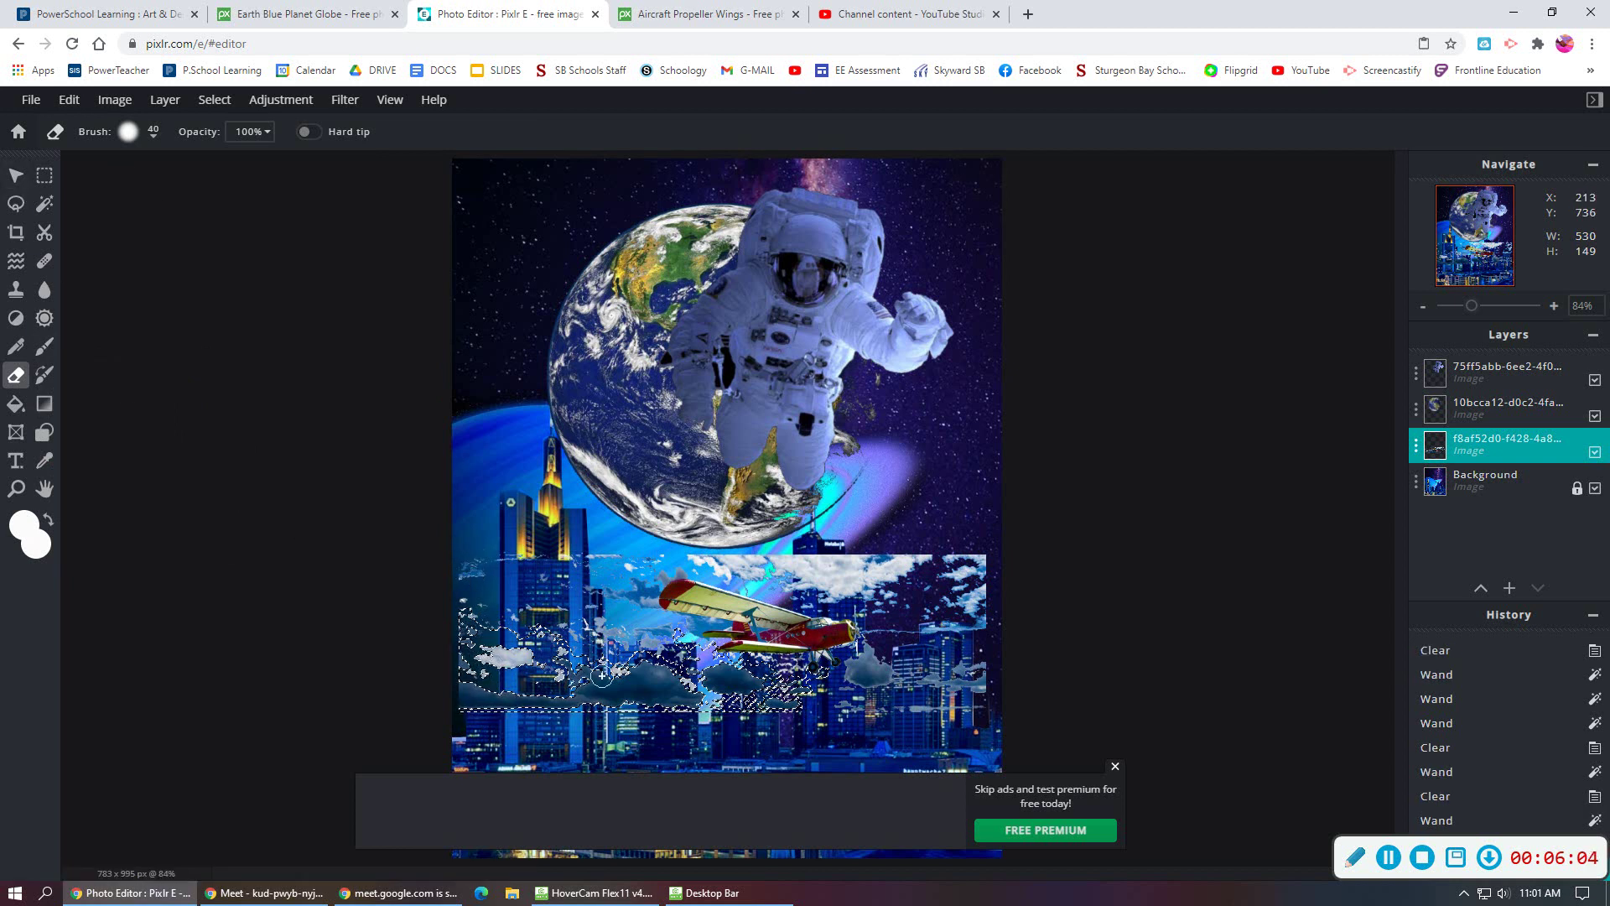
pyautogui.click(1115, 766)
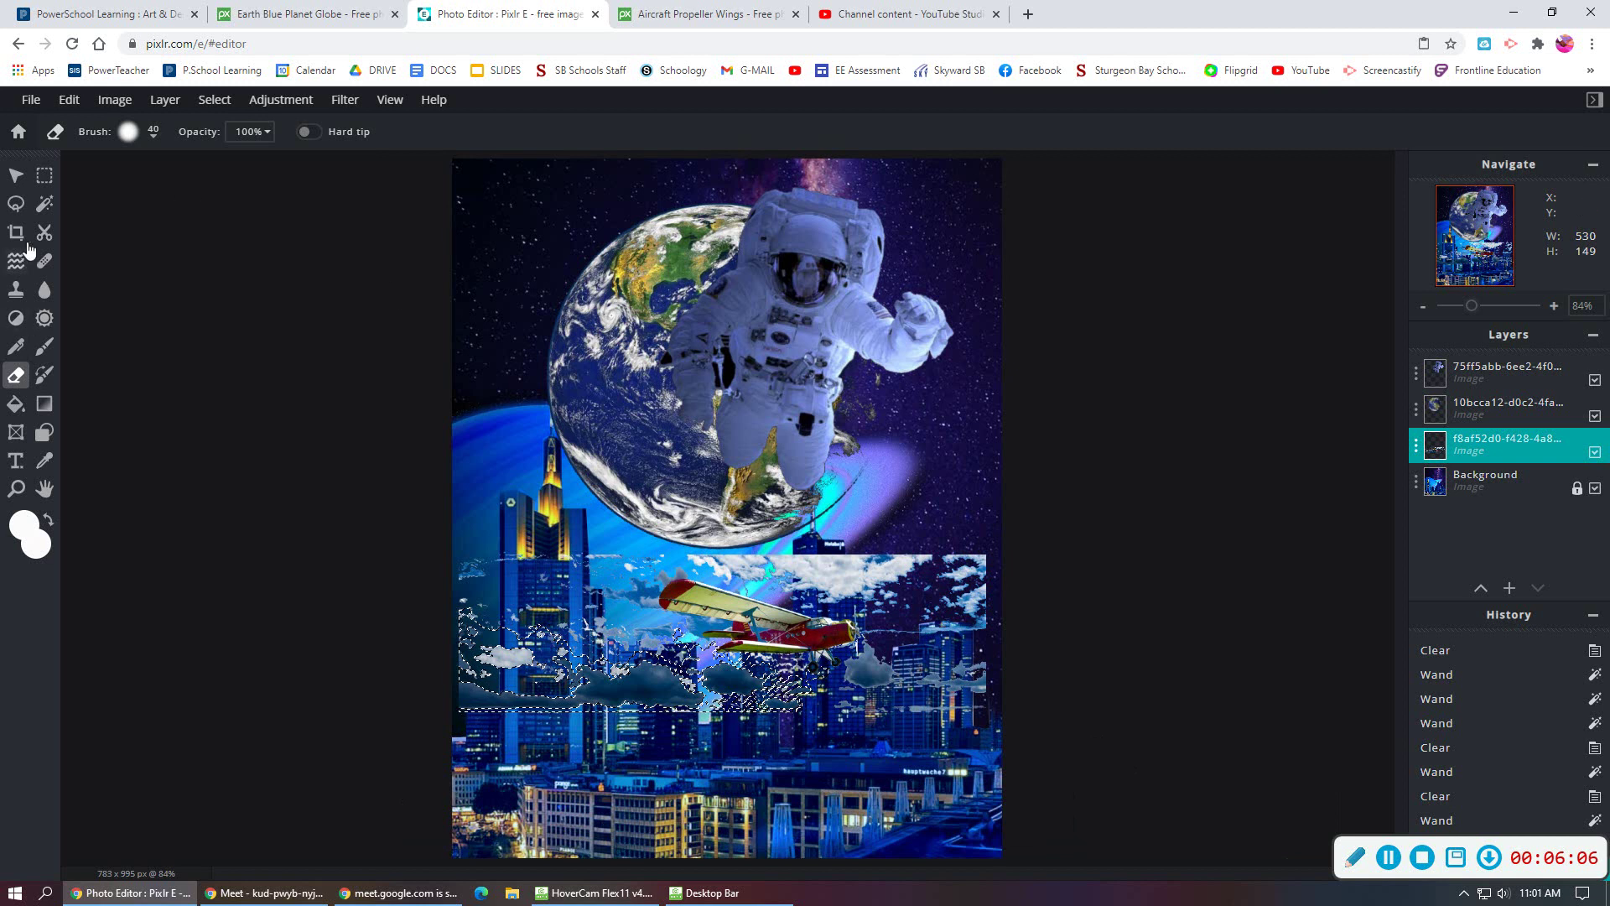
# Move and enlarge the cloud-and-biplane layer to 887 × 265 px just under the Earth.
pyautogui.click(17, 175)
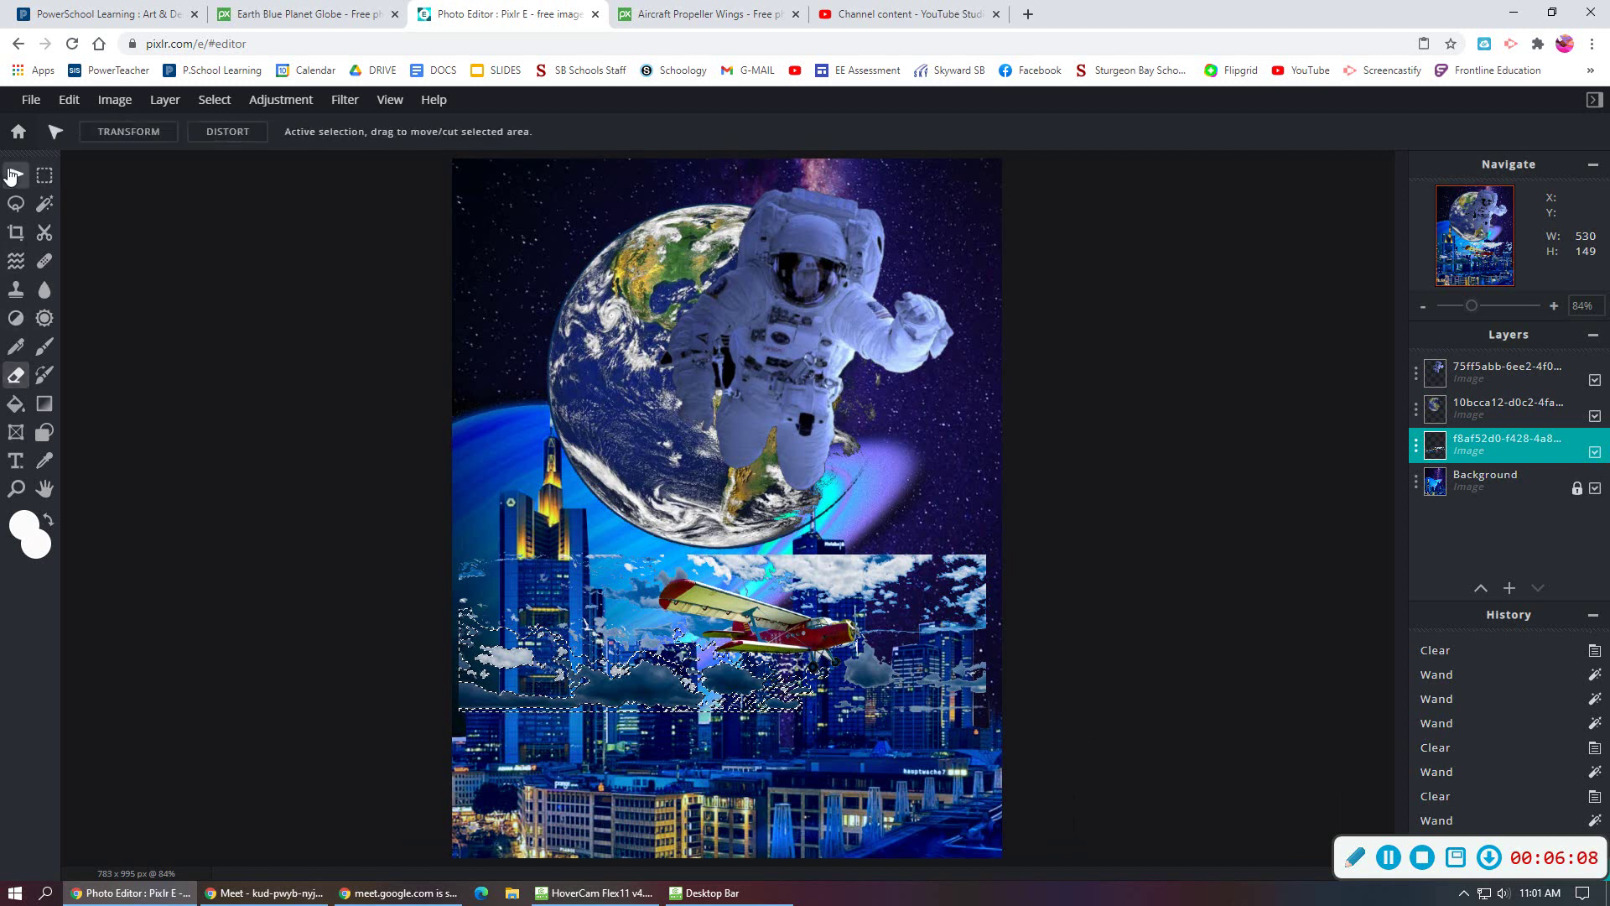
pyautogui.click(102, 132)
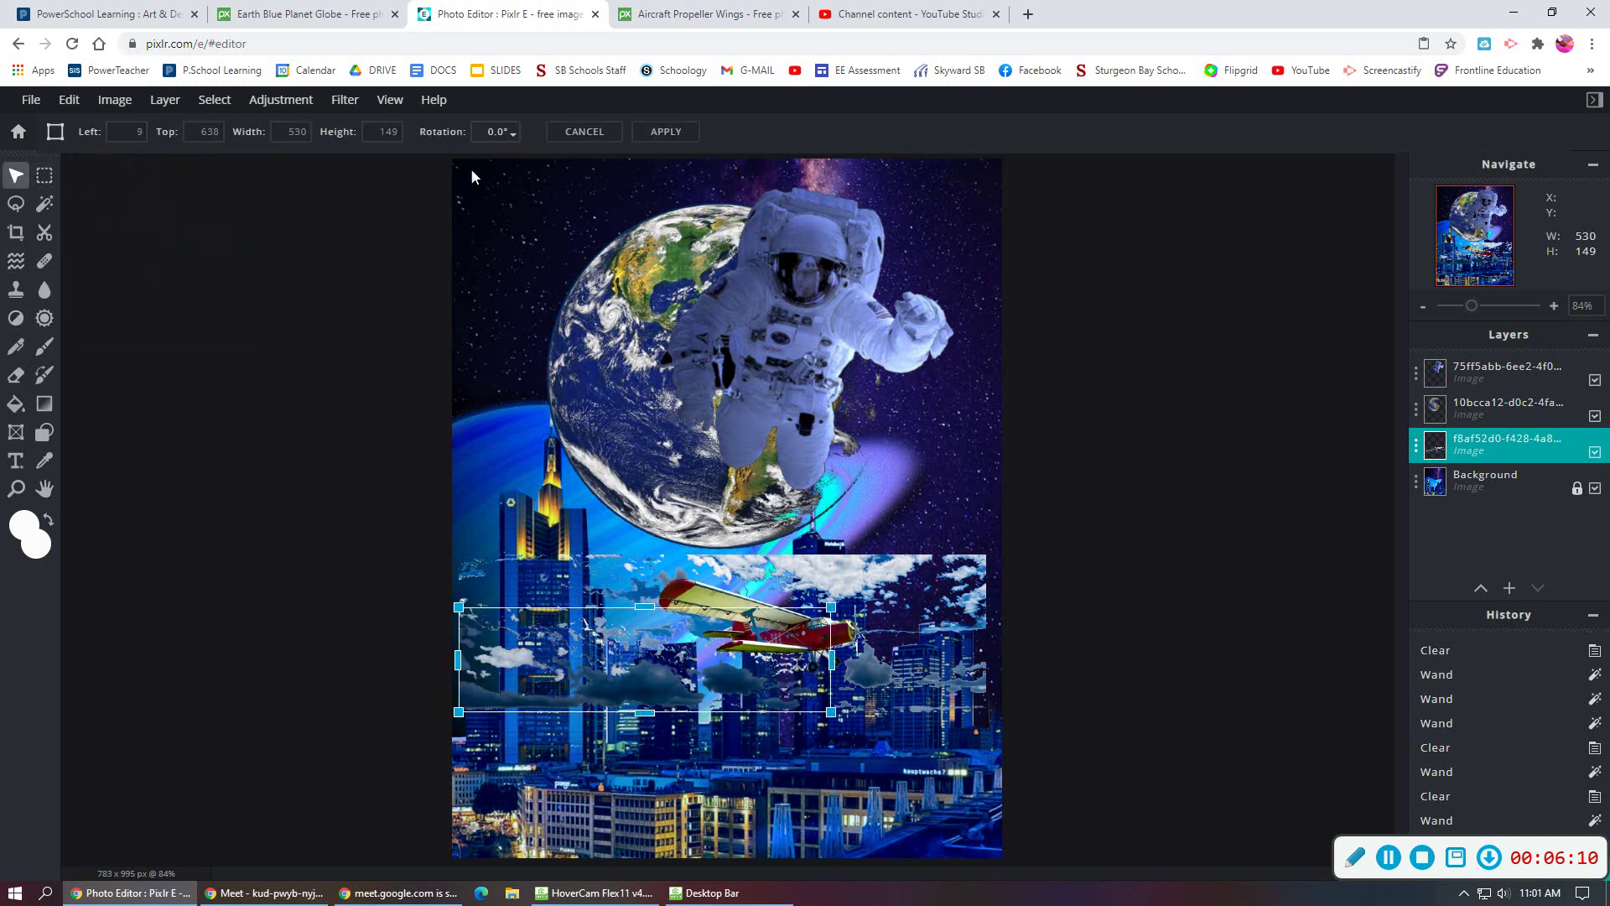
pyautogui.click(666, 132)
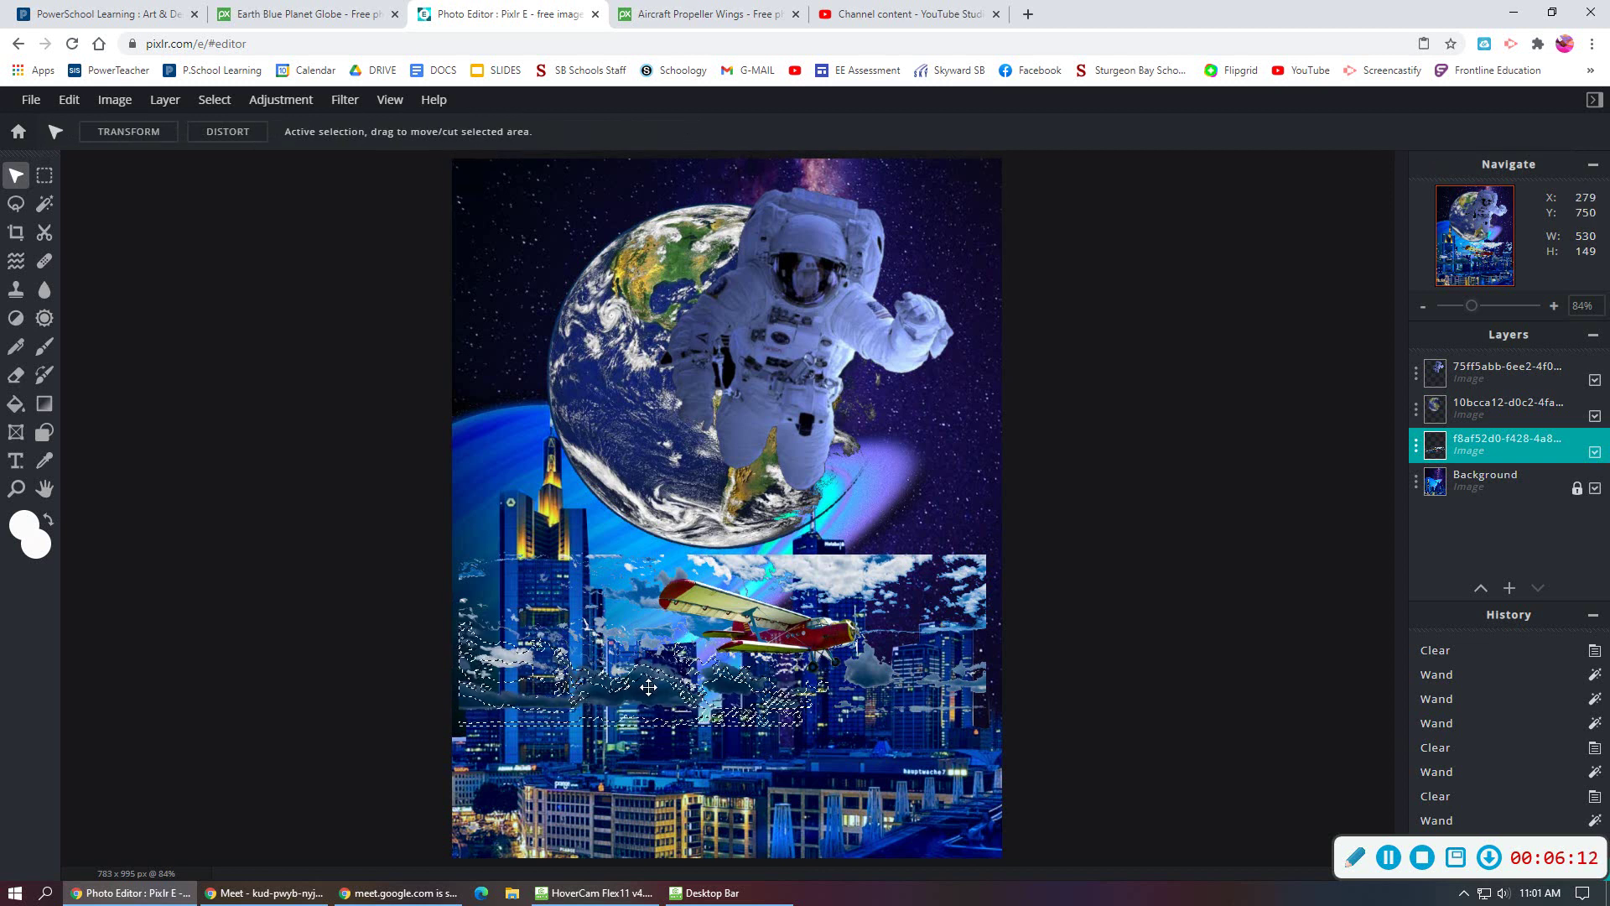
pyautogui.click(222, 582)
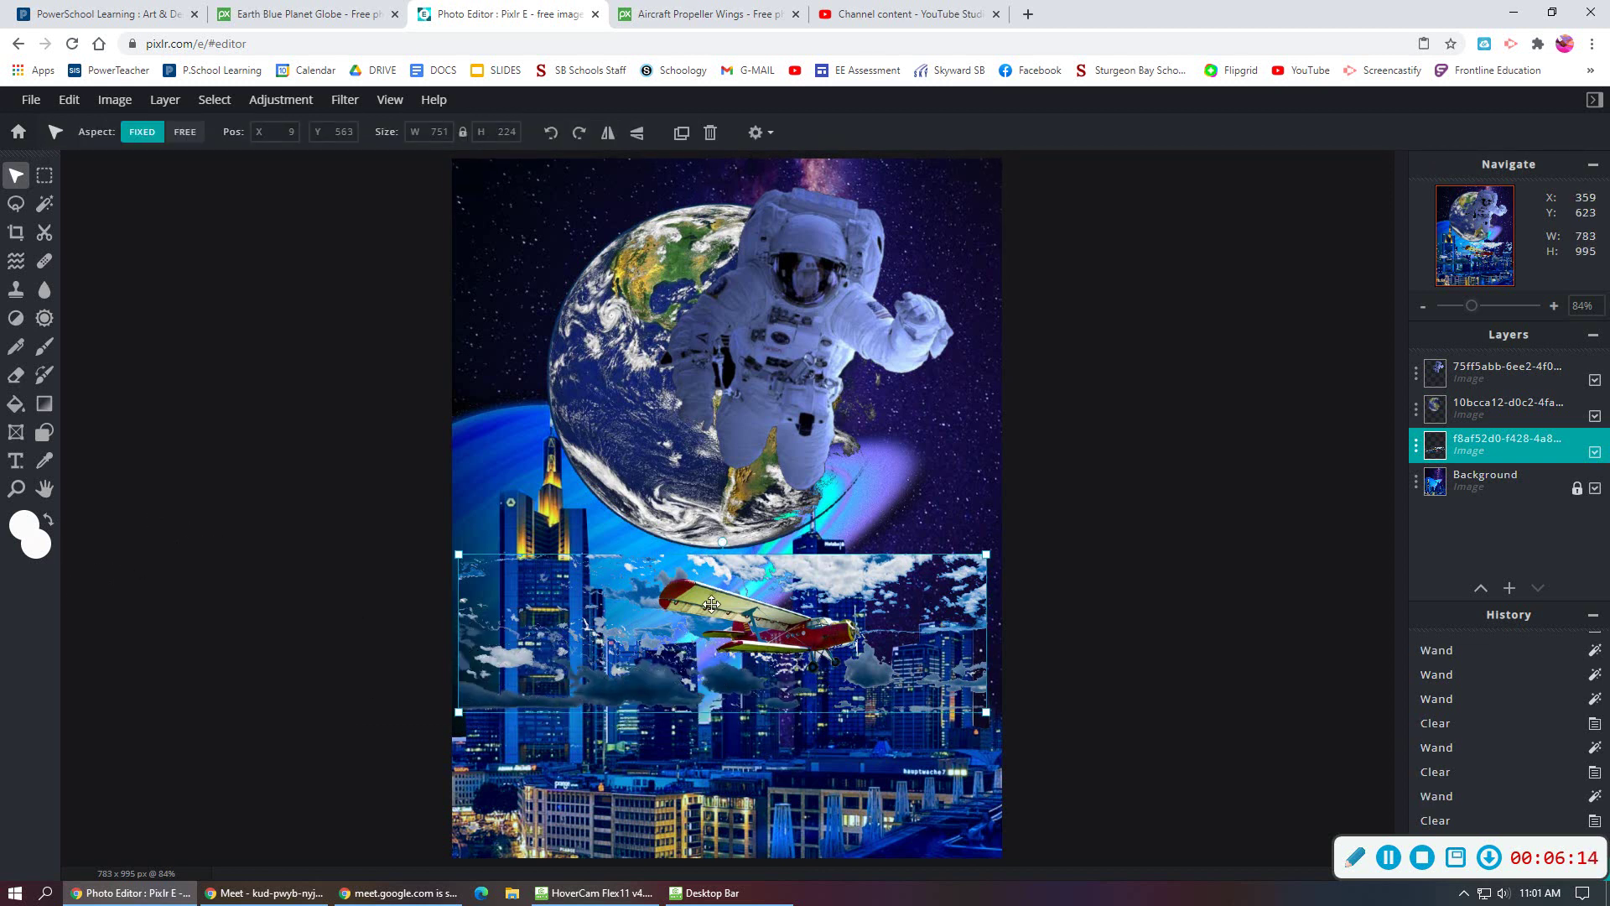
pyautogui.moveTo(730, 621); pyautogui.dragTo(1054, 696)
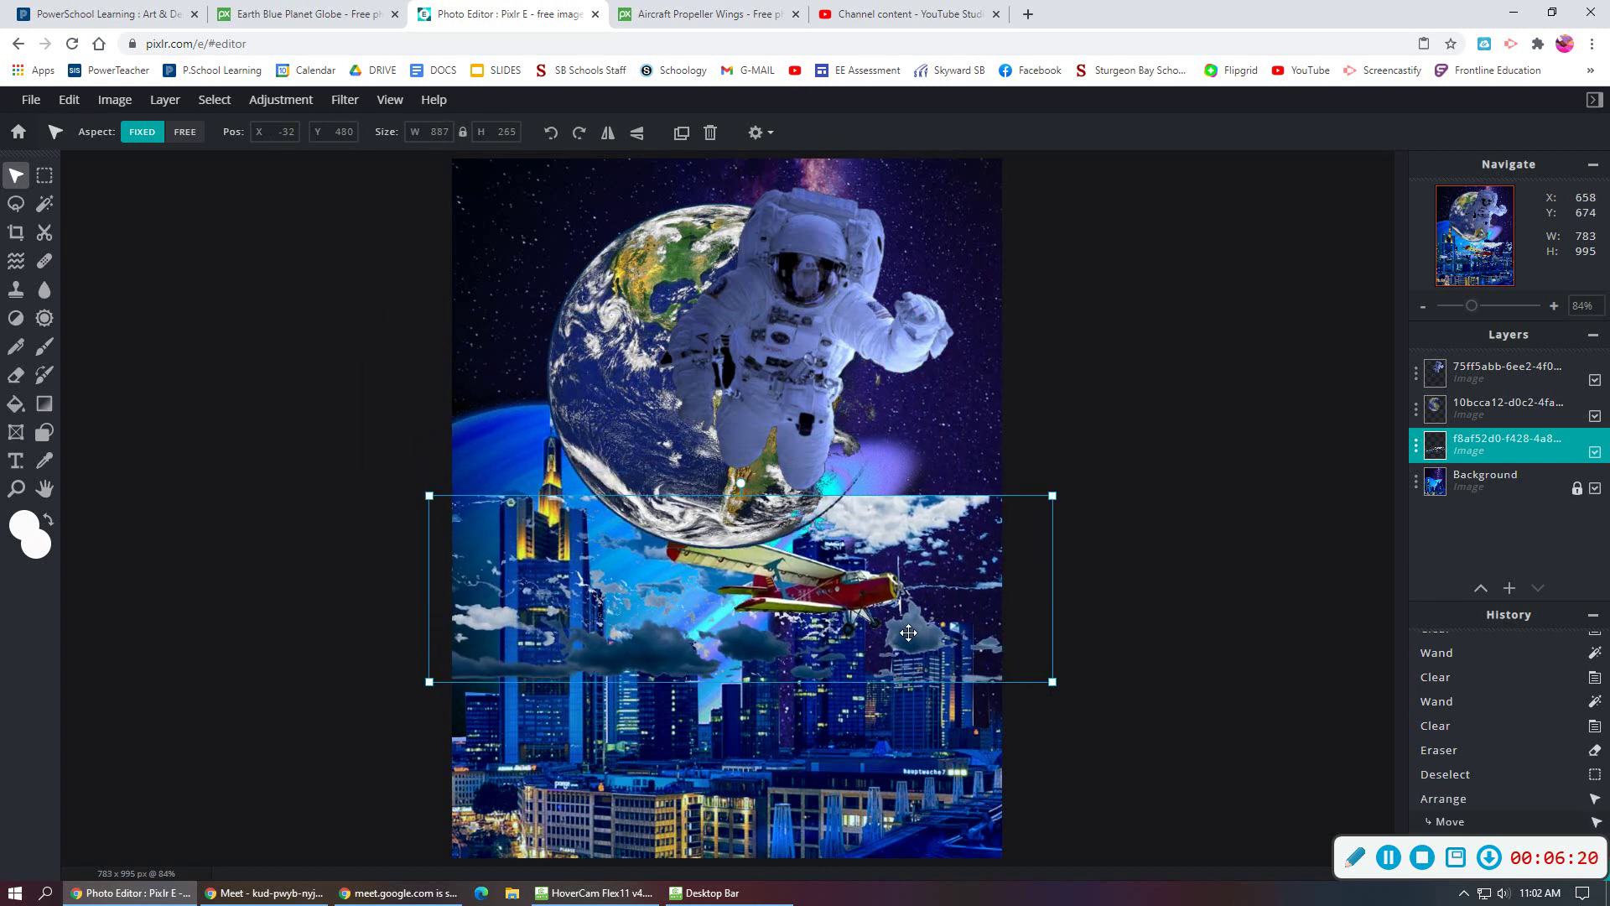
pyautogui.moveTo(881, 640); pyautogui.dragTo(909, 629)
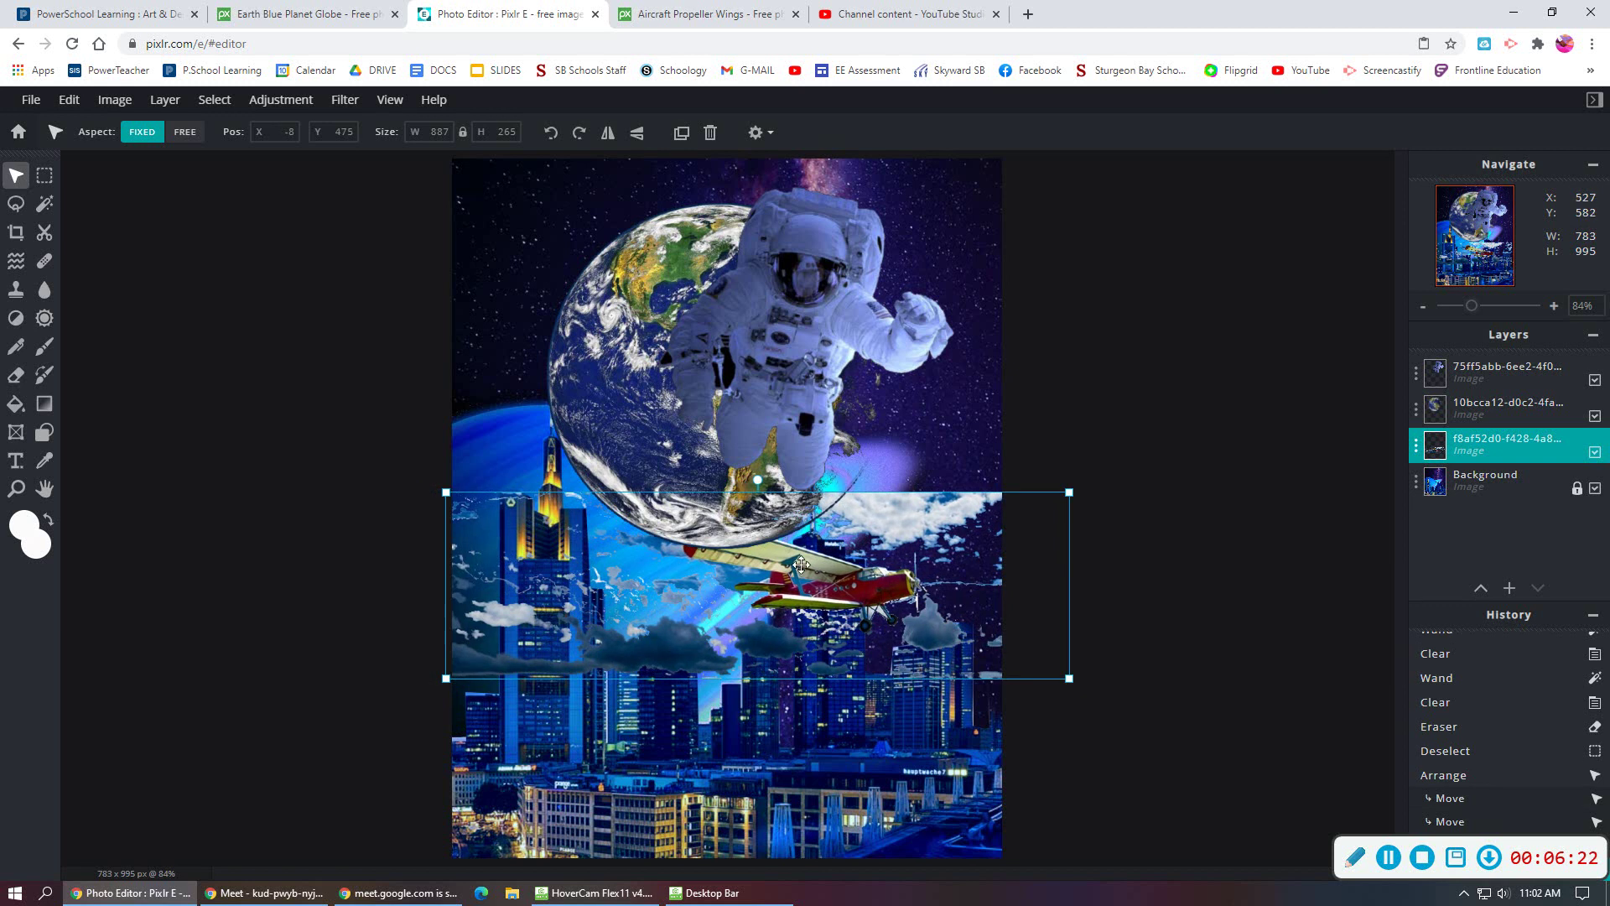
pyautogui.click(1072, 571)
pyautogui.click(805, 558)
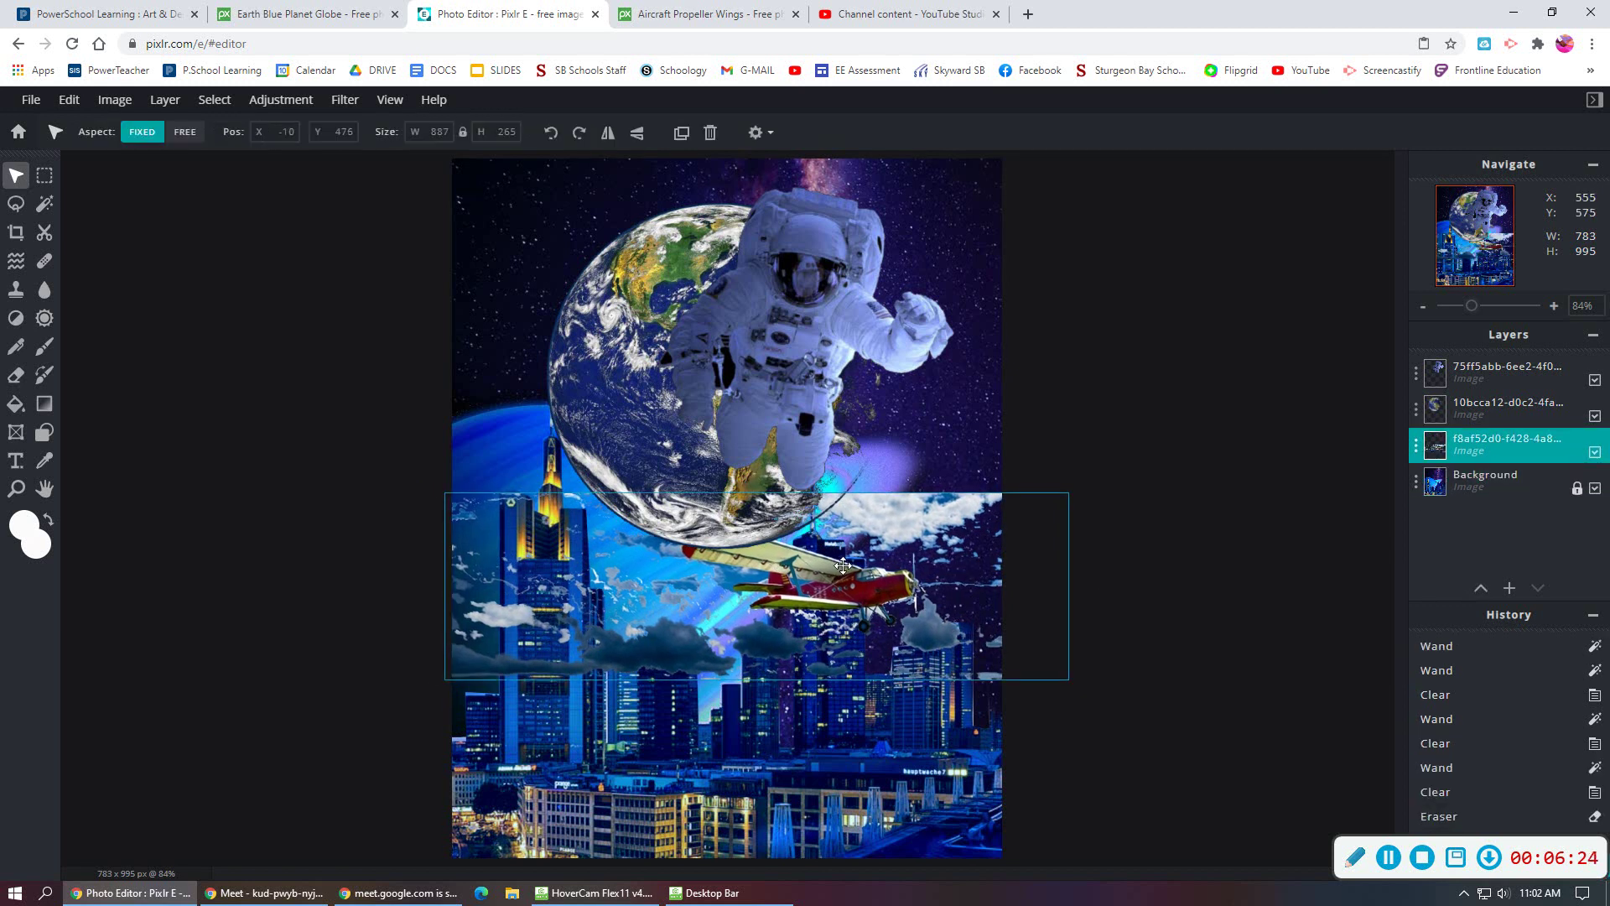
# Erase the cloud wisps at the left edge and the fragments beside the tall tower.
pyautogui.click(16, 375)
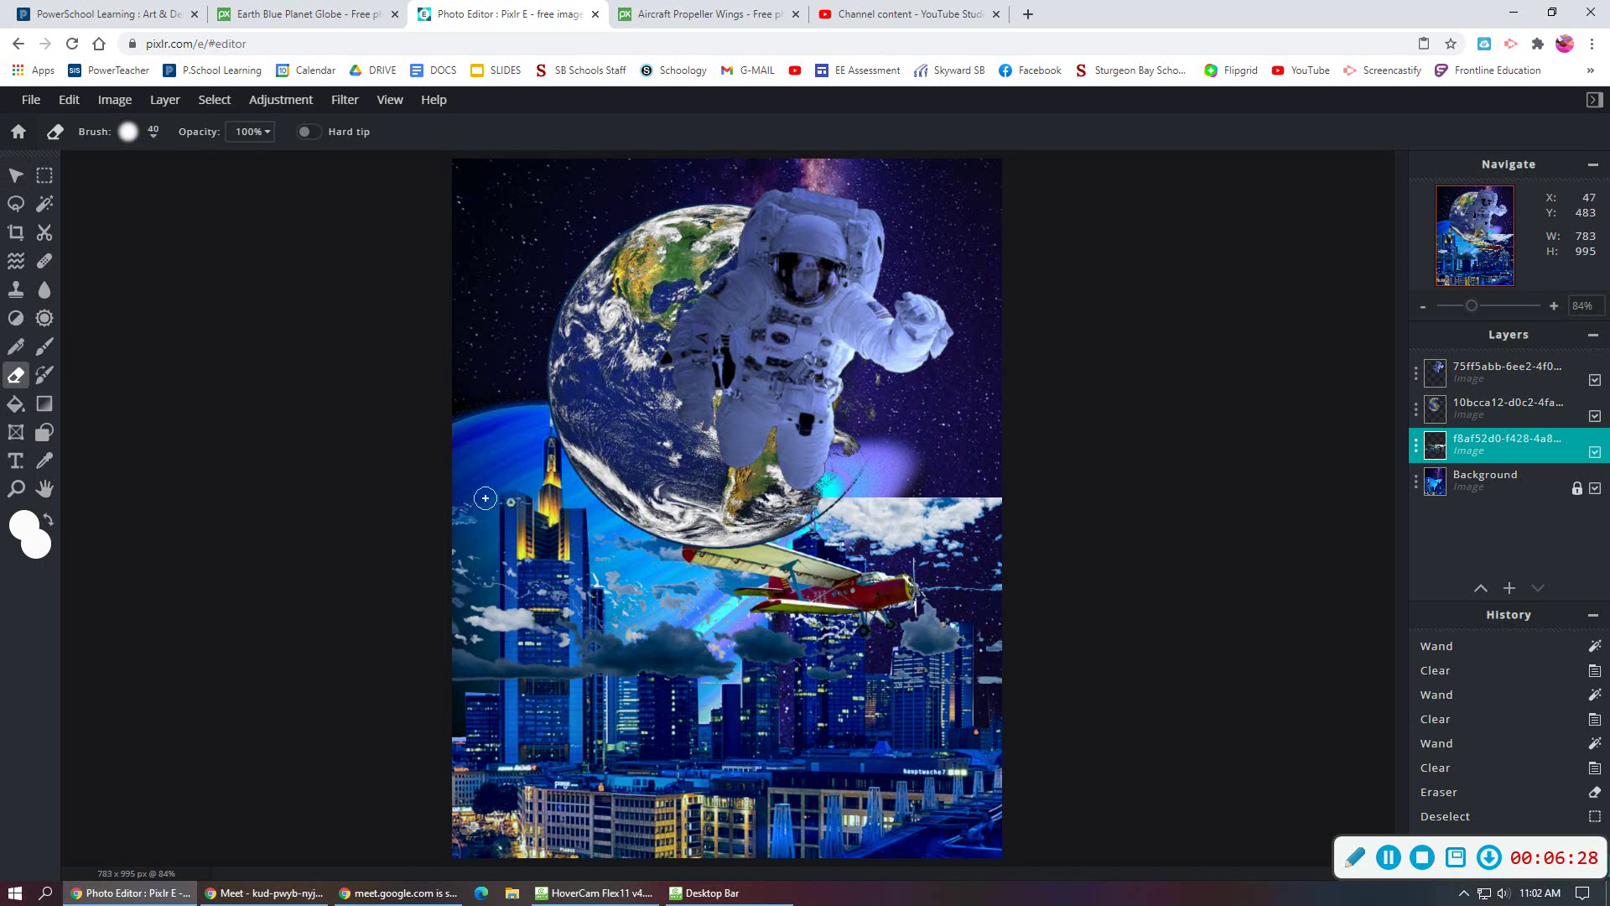
pyautogui.moveTo(484, 499); pyautogui.dragTo(503, 501)
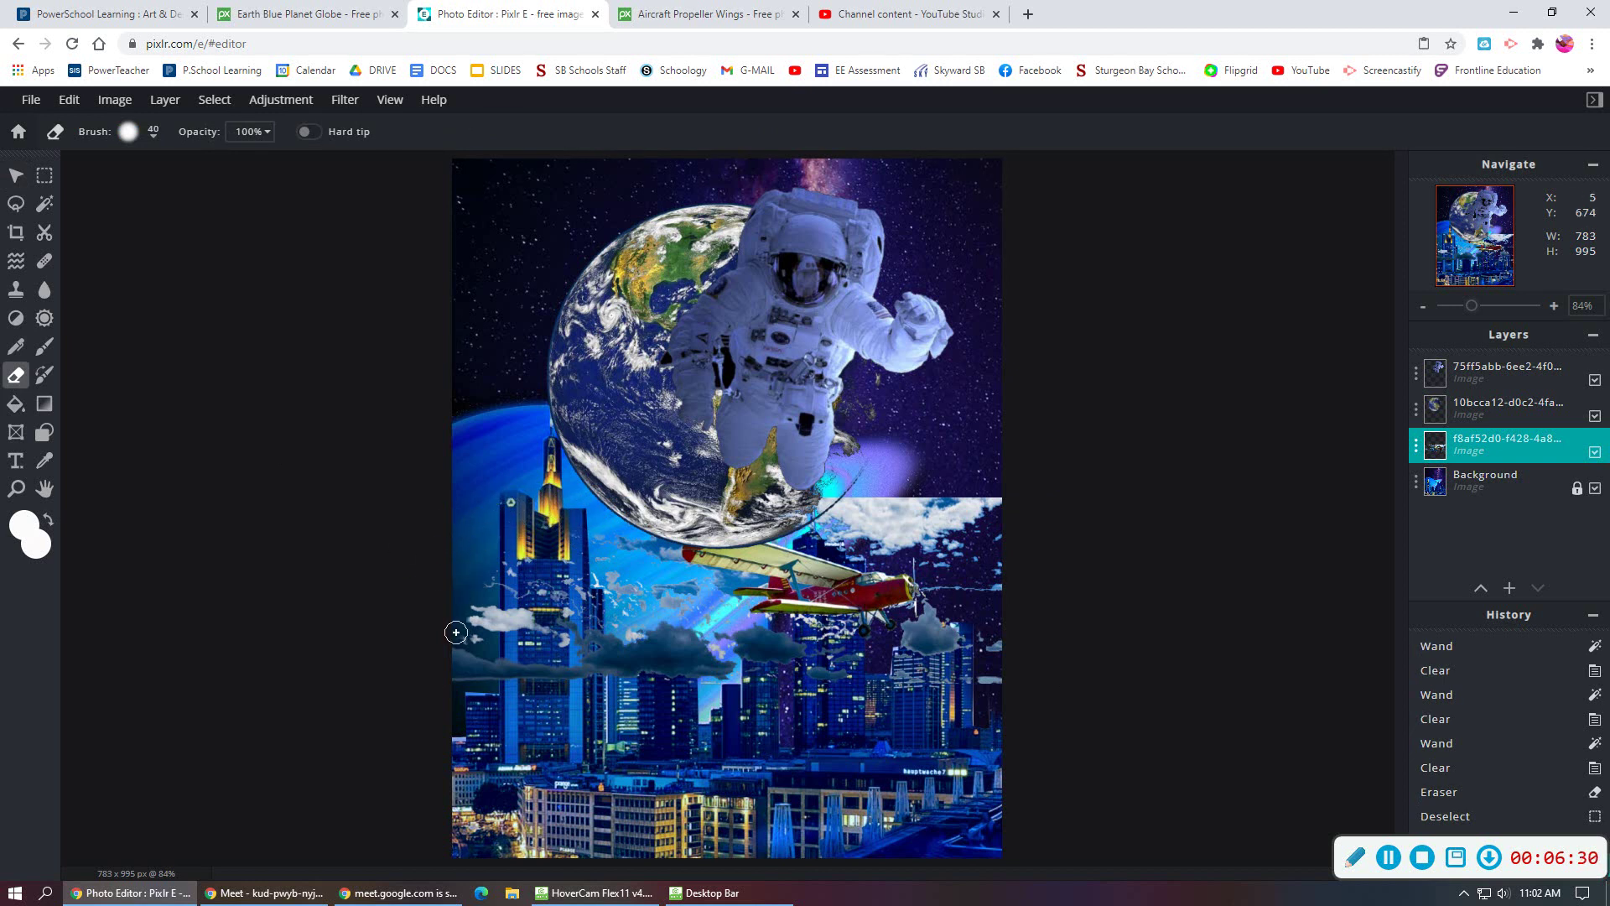
pyautogui.moveTo(456, 632)
pyautogui.mouseDown()
pyautogui.moveTo(495, 663)
pyautogui.moveTo(524, 625)
pyautogui.moveTo(403, 666)
pyautogui.mouseUp()
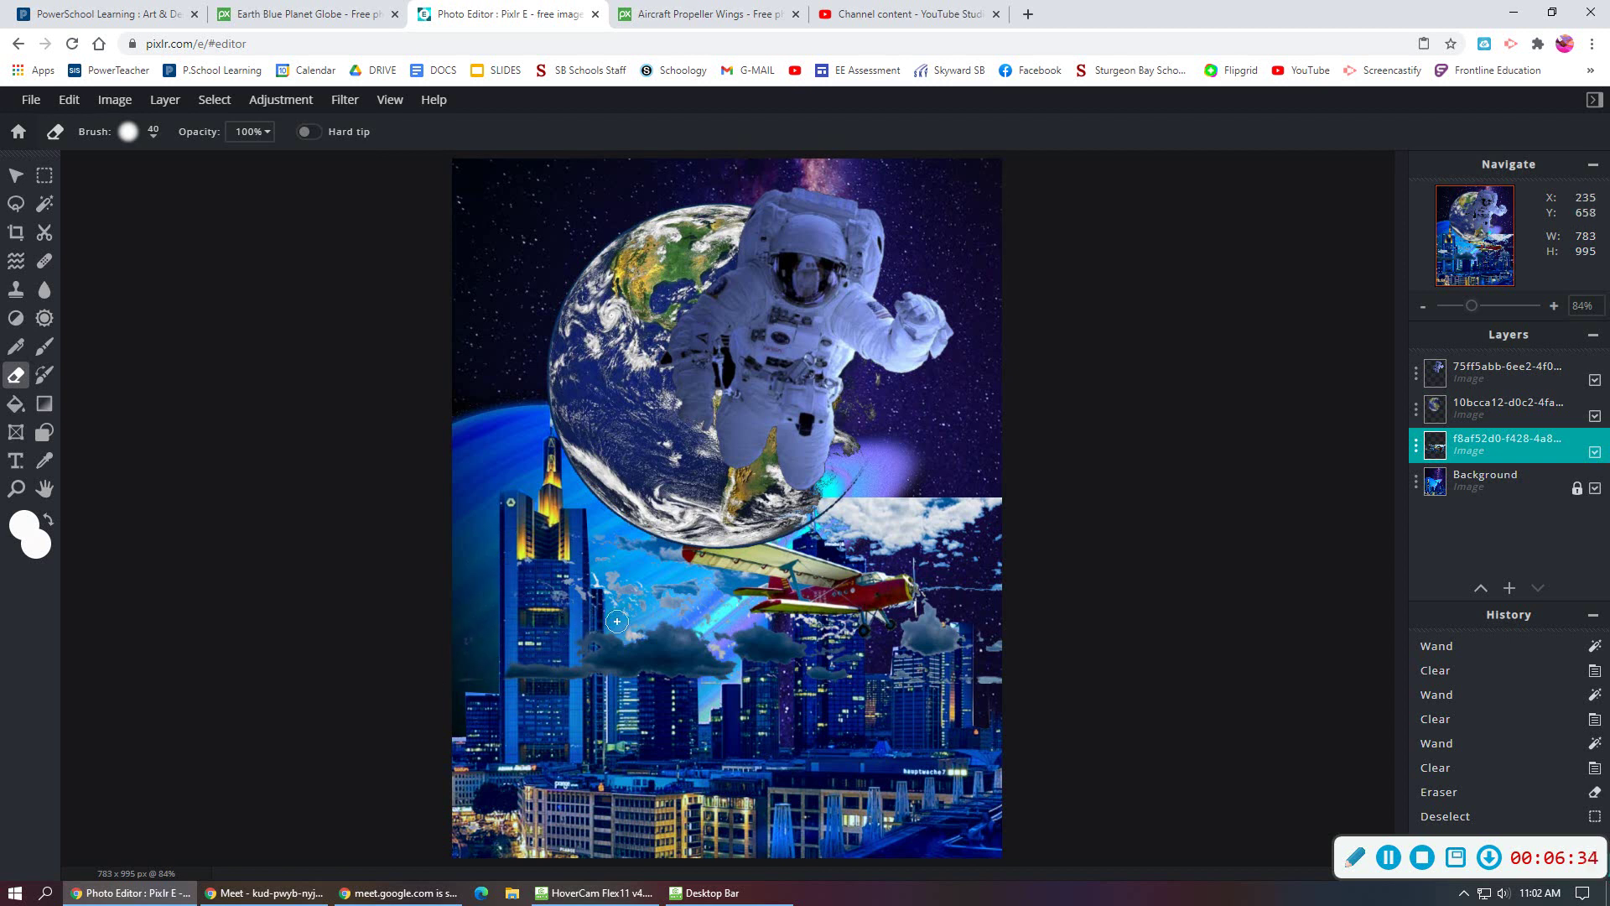
pyautogui.moveTo(691, 574)
pyautogui.mouseDown()
pyautogui.moveTo(579, 587)
pyautogui.moveTo(601, 537)
pyautogui.mouseUp()
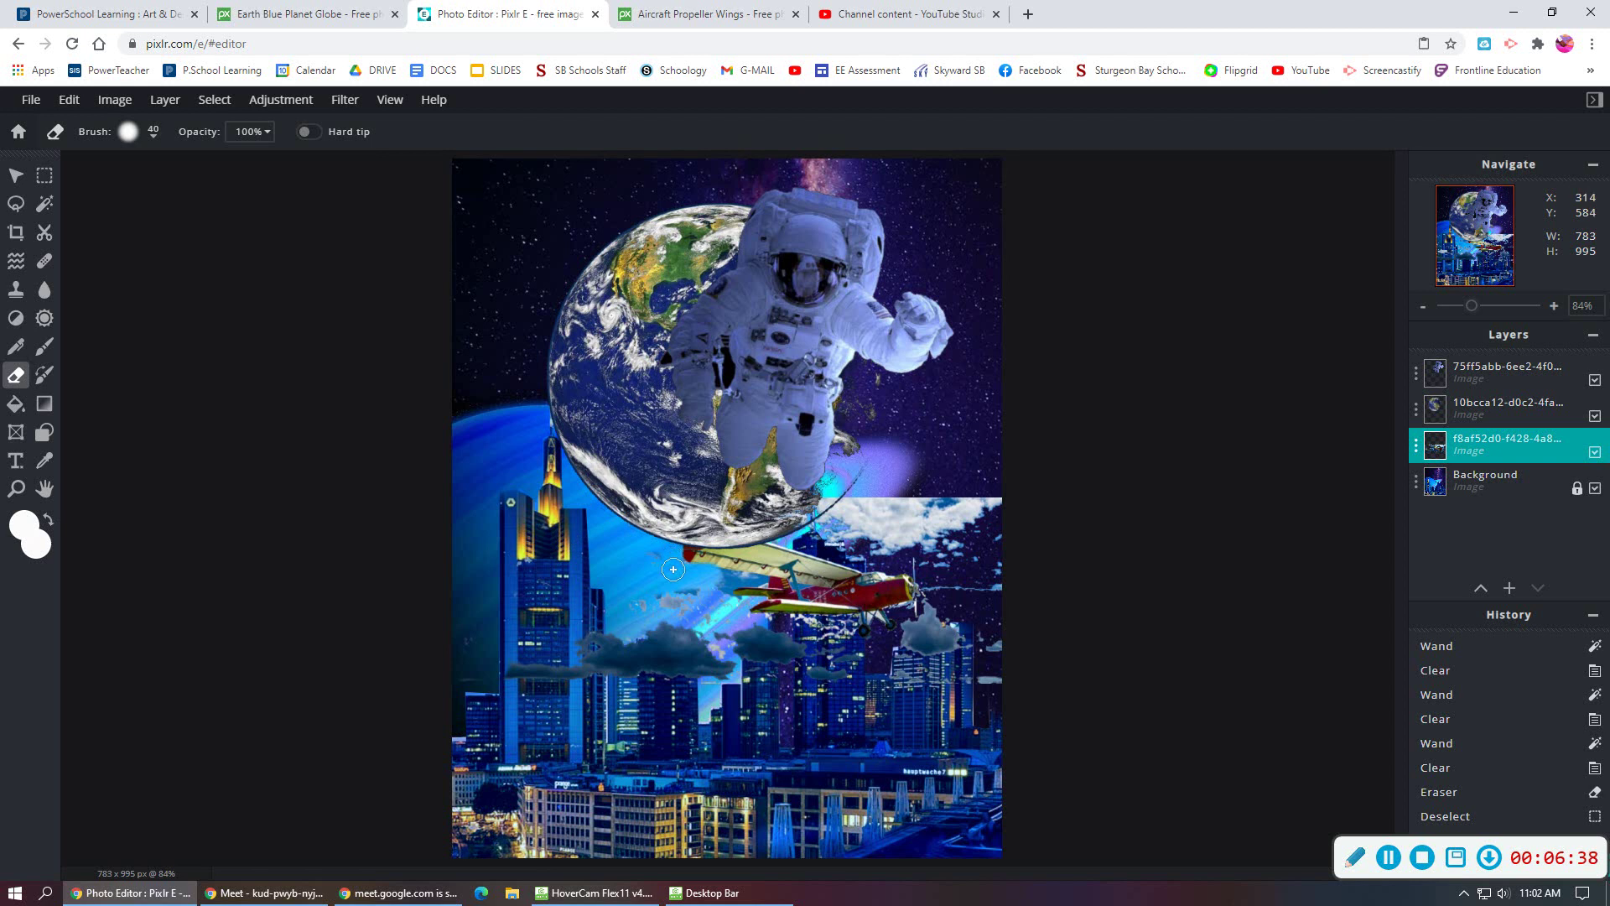
pyautogui.moveTo(681, 576); pyautogui.dragTo(641, 605)
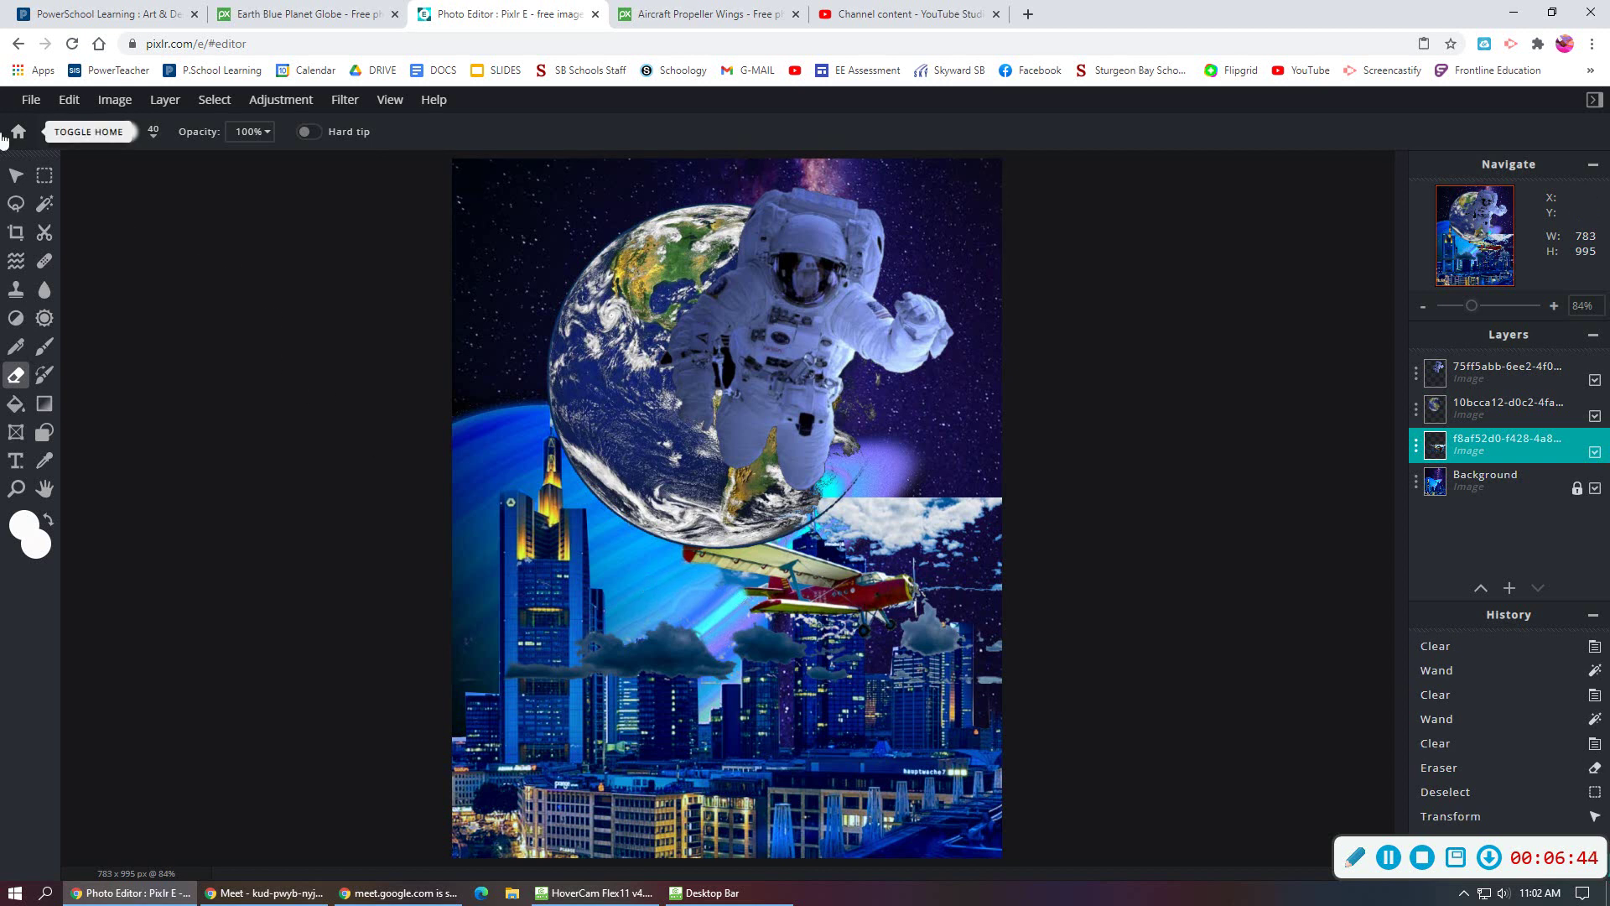
# Run an Edit menu command, then erase the left-edge wisp and cloud edges around the biplane.
pyautogui.click(69, 99)
pyautogui.click(107, 270)
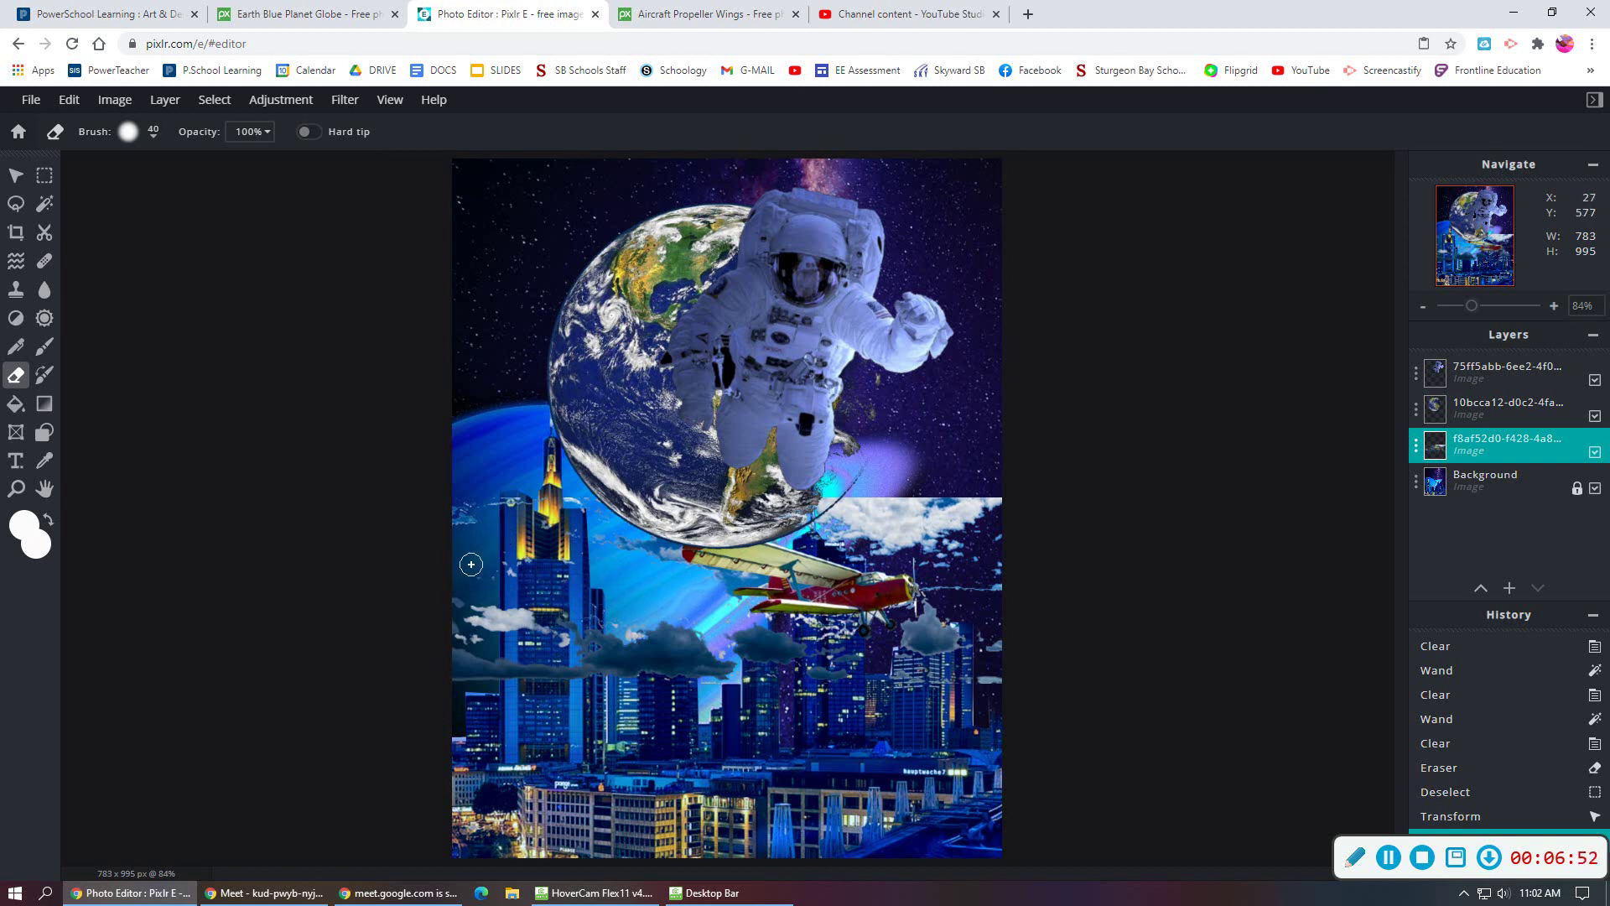
pyautogui.moveTo(466, 510); pyautogui.dragTo(485, 503)
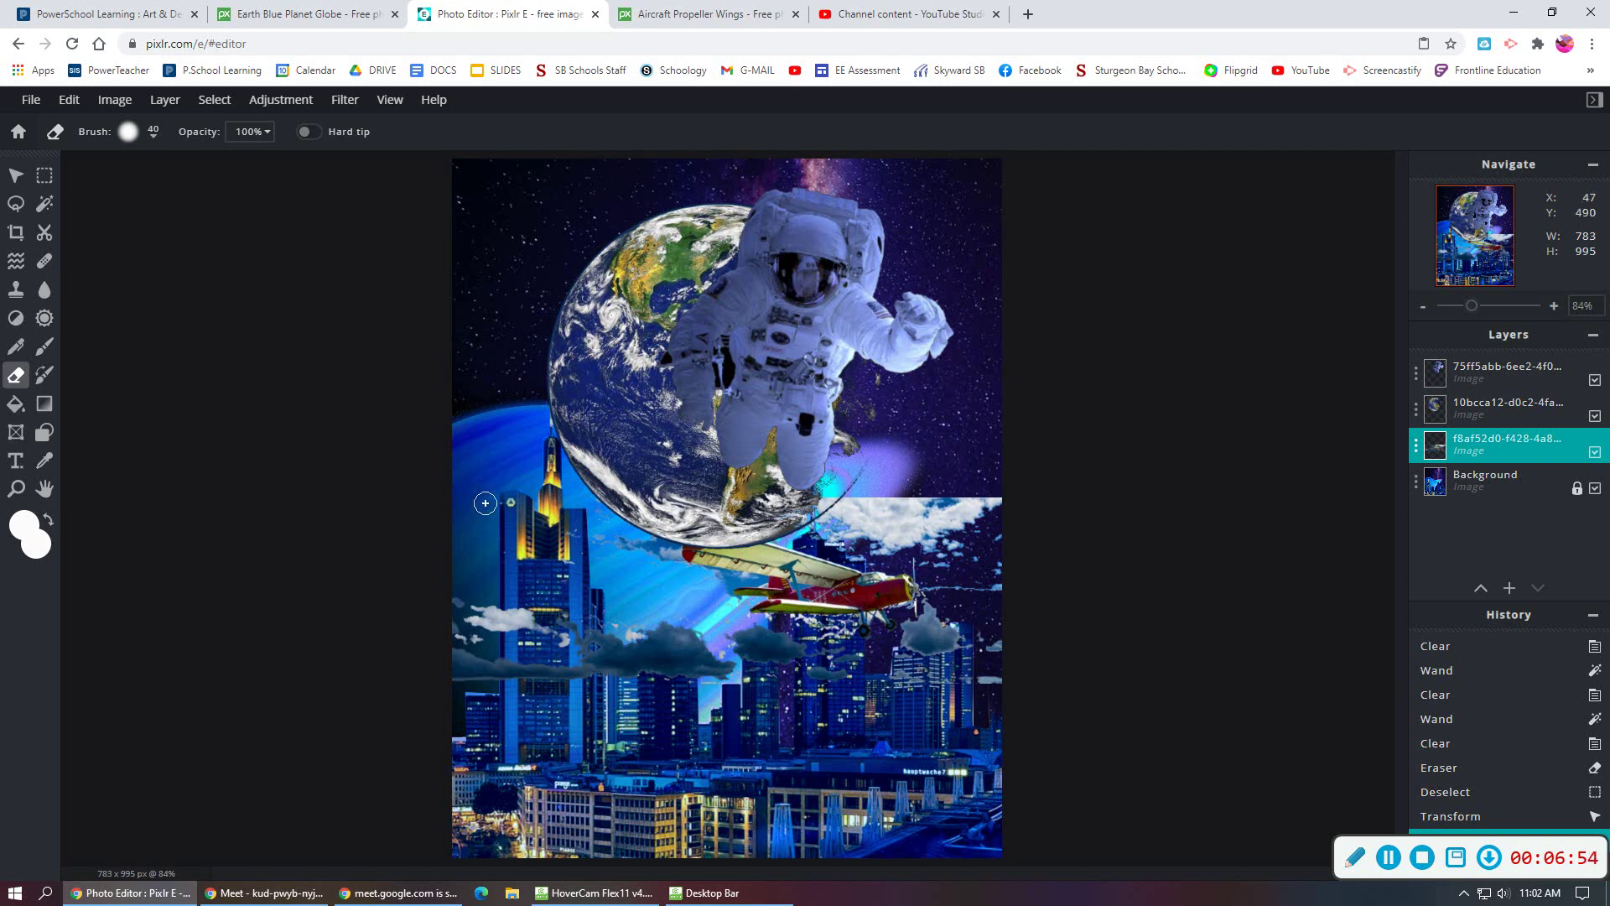
pyautogui.moveTo(926, 545)
pyautogui.mouseDown()
pyautogui.moveTo(814, 539)
pyautogui.moveTo(840, 490)
pyautogui.moveTo(975, 494)
pyautogui.moveTo(827, 510)
pyautogui.moveTo(1058, 520)
pyautogui.moveTo(821, 524)
pyautogui.moveTo(1009, 545)
pyautogui.moveTo(929, 542)
pyautogui.moveTo(934, 581)
pyautogui.moveTo(1017, 589)
pyautogui.moveTo(986, 587)
pyautogui.moveTo(993, 559)
pyautogui.moveTo(912, 702)
pyautogui.mouseUp()
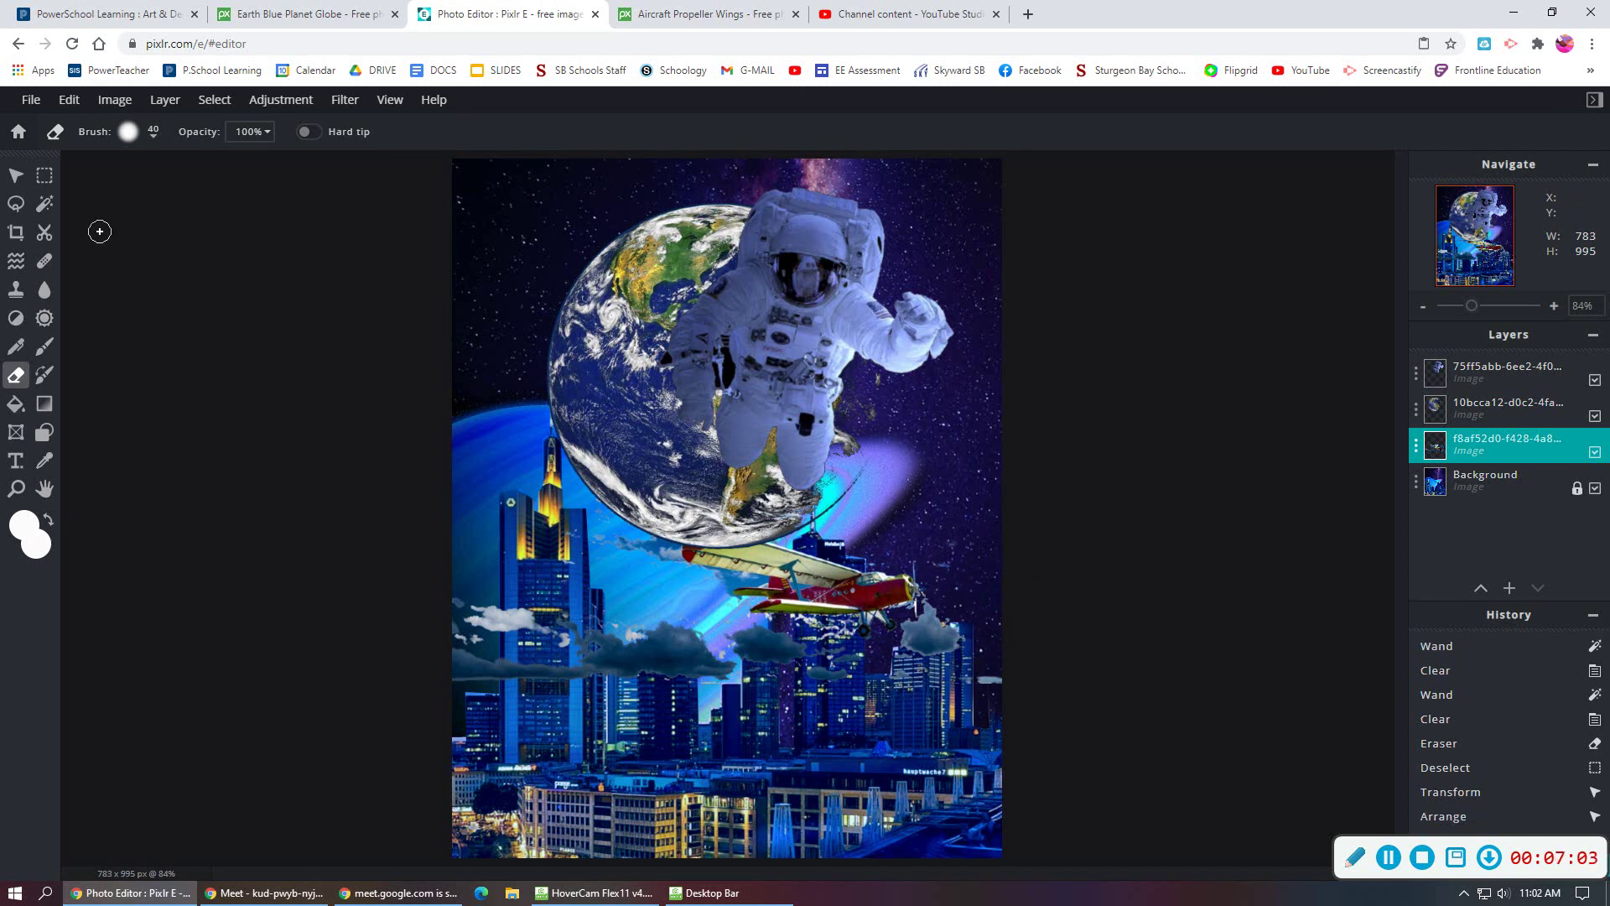
pyautogui.click(15, 174)
# Place the cloud-and-biplane layer at x 0 and nudge it up to y 428 px.
pyautogui.moveTo(858, 598)
pyautogui.mouseDown()
pyautogui.moveTo(910, 630)
pyautogui.moveTo(866, 569)
pyautogui.mouseUp()
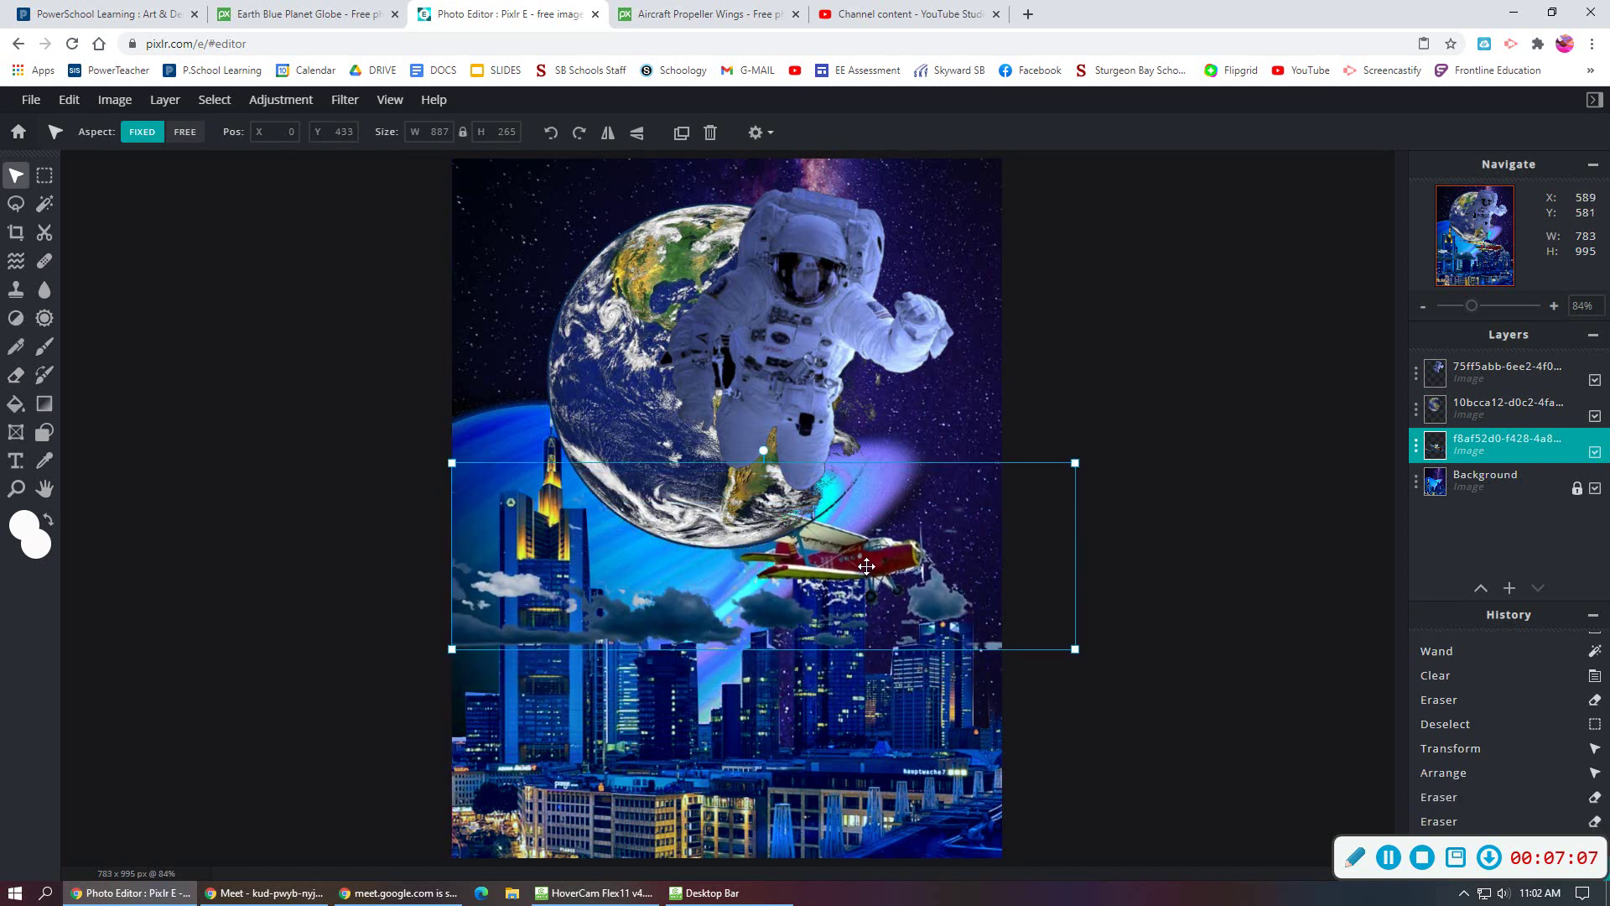
pyautogui.click(1132, 549)
pyautogui.click(840, 543)
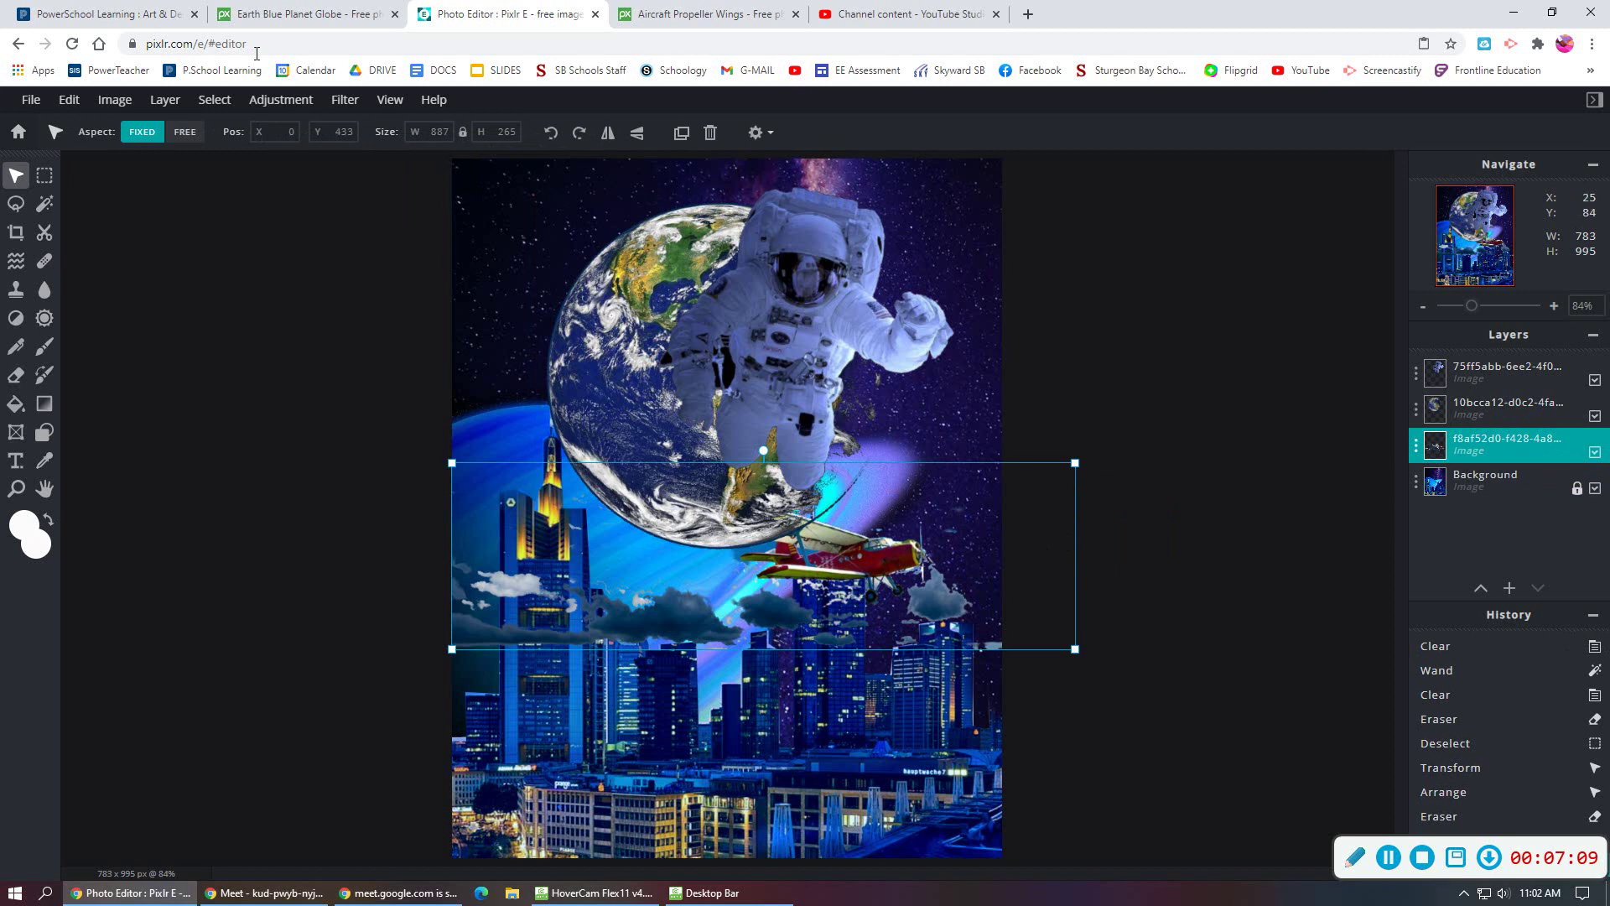
pyautogui.moveTo(862, 564); pyautogui.dragTo(887, 558)
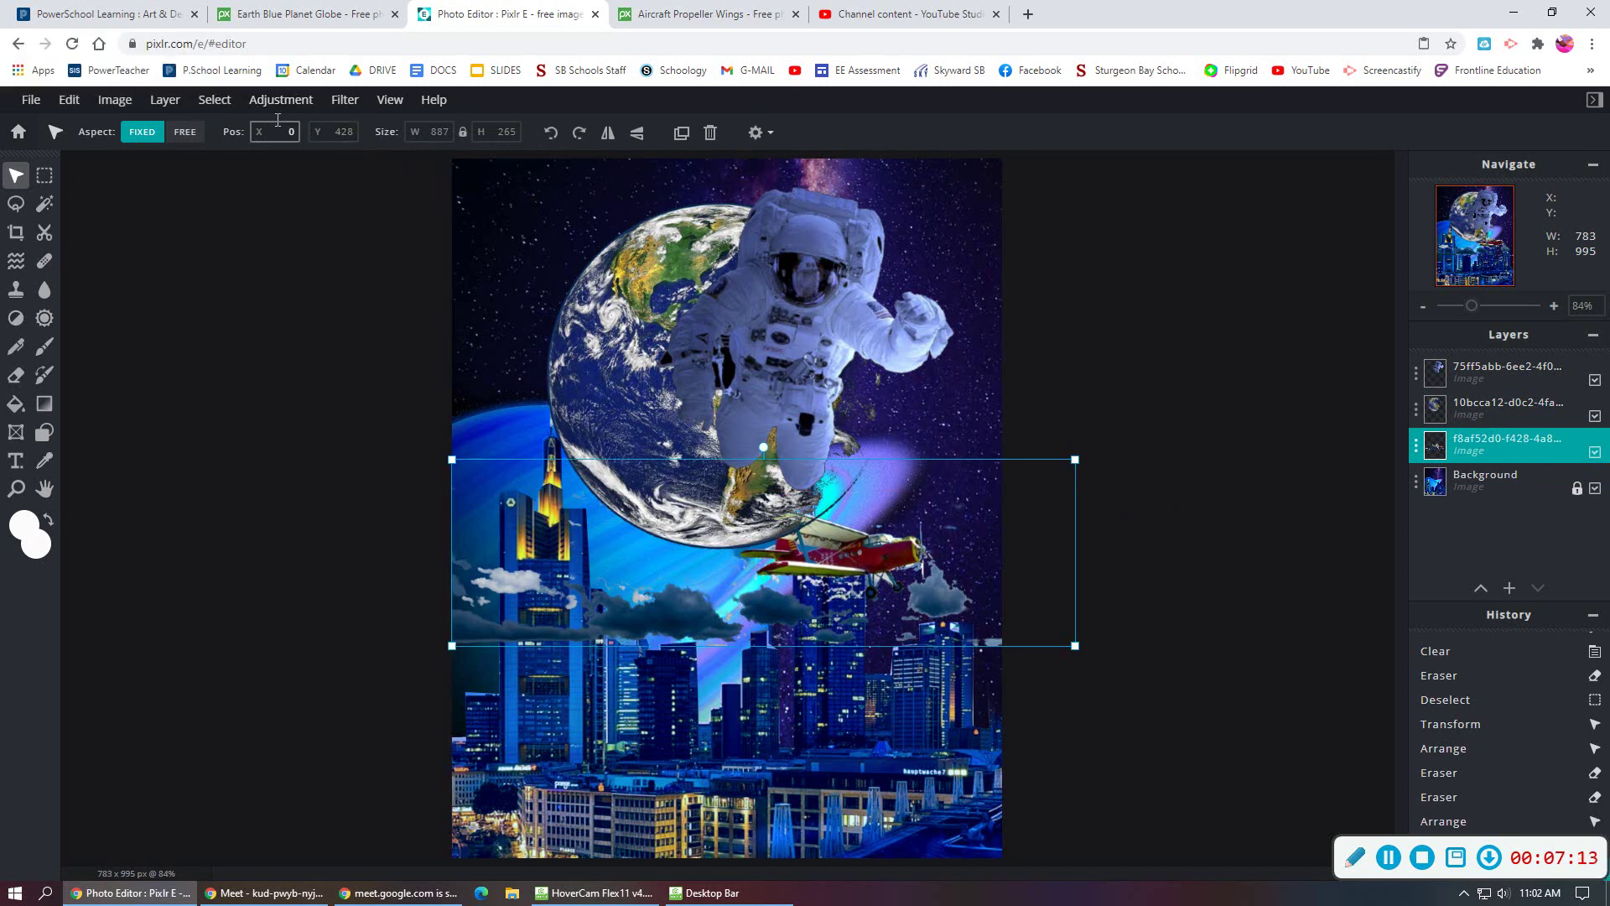
# Set the cloud-and-biplane layer's Temperature to -92 using Temperature & tint.
pyautogui.click(306, 114)
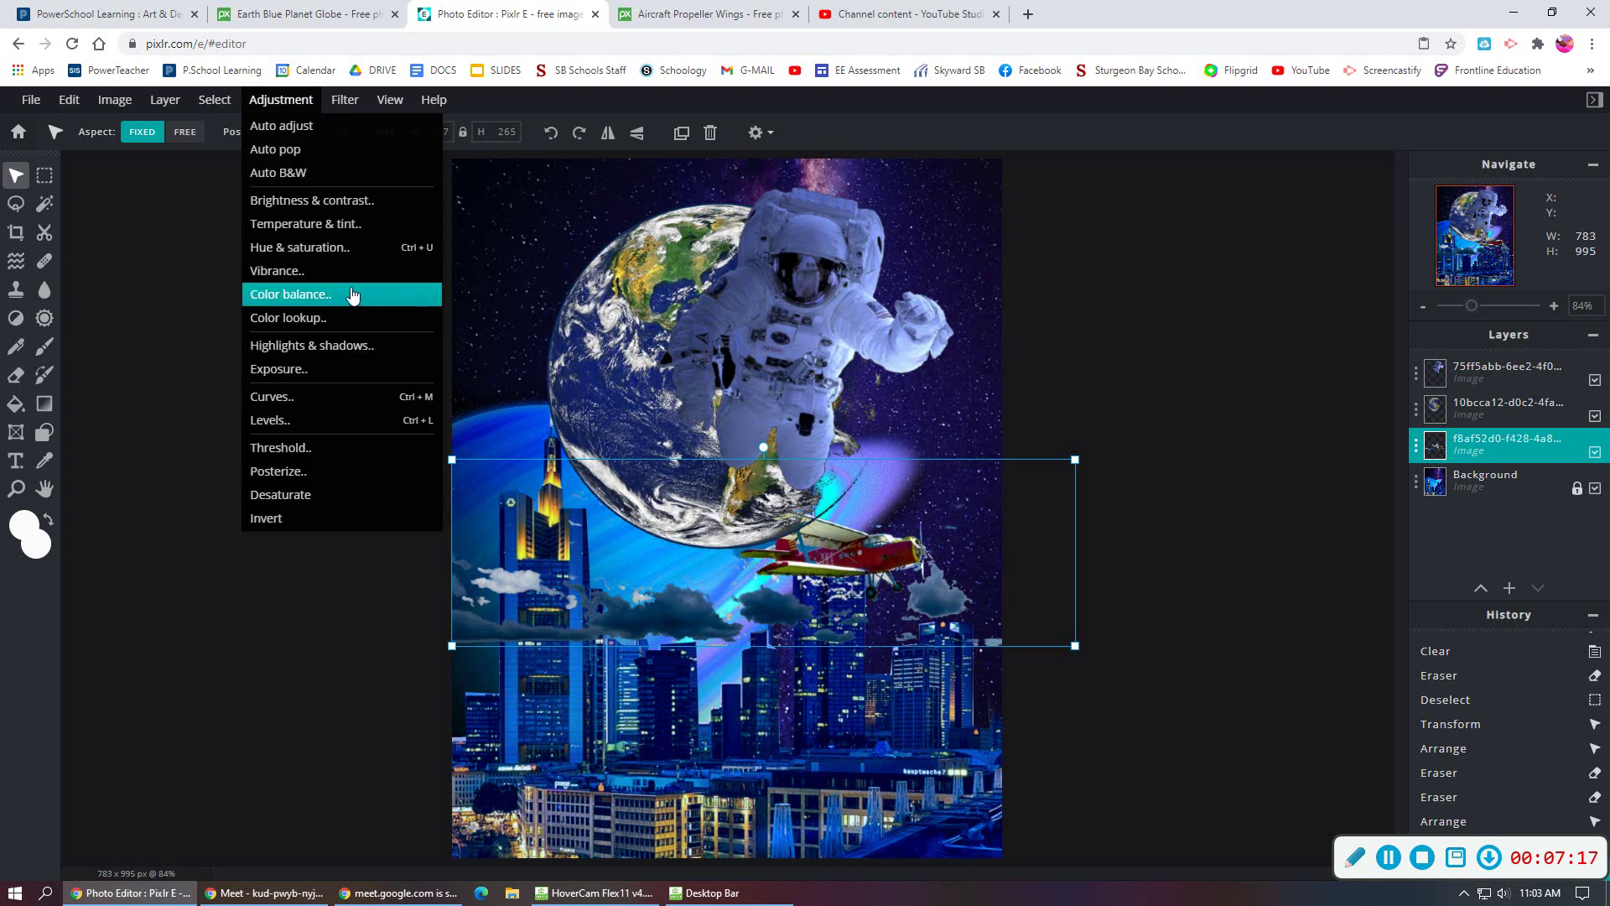
pyautogui.click(347, 224)
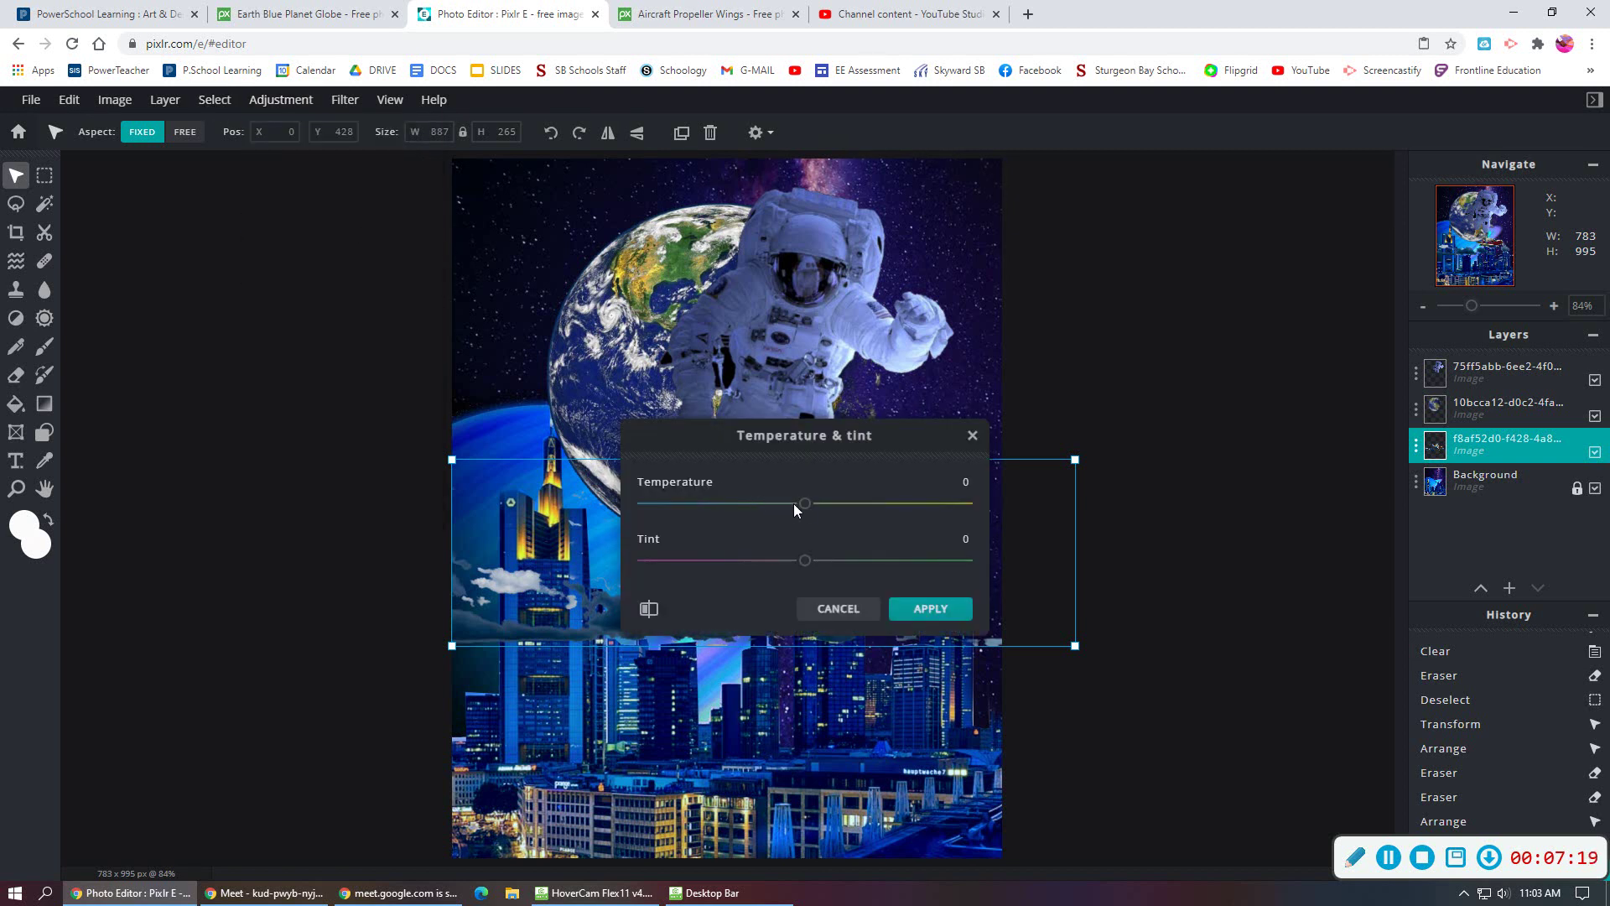
pyautogui.moveTo(794, 504); pyautogui.dragTo(643, 525)
pyautogui.click(947, 608)
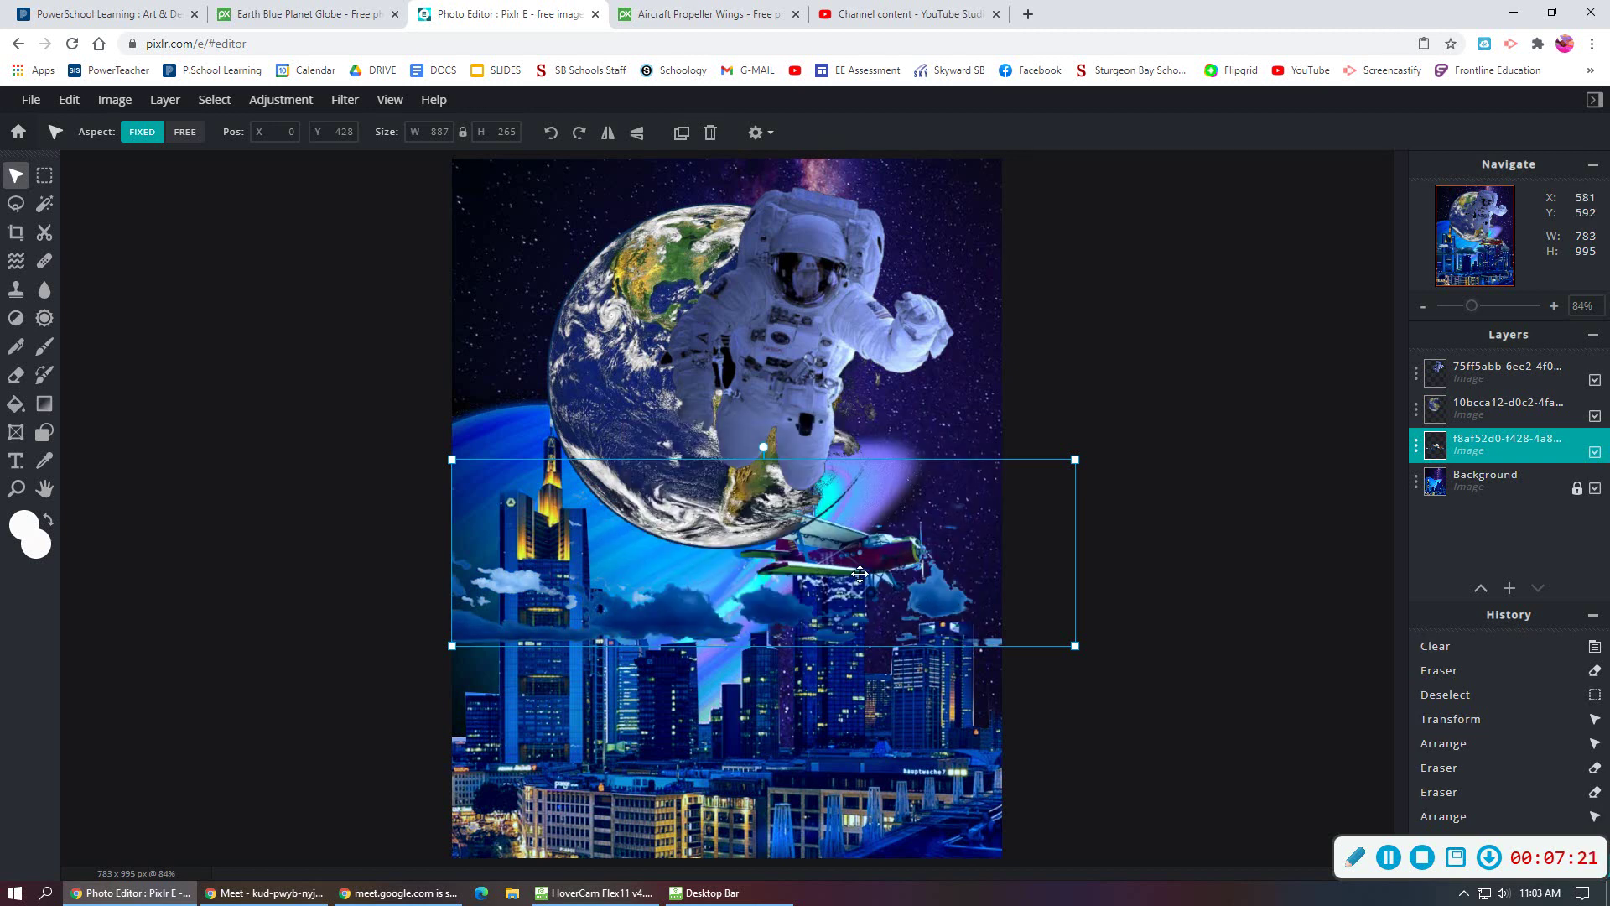
pyautogui.click(266, 101)
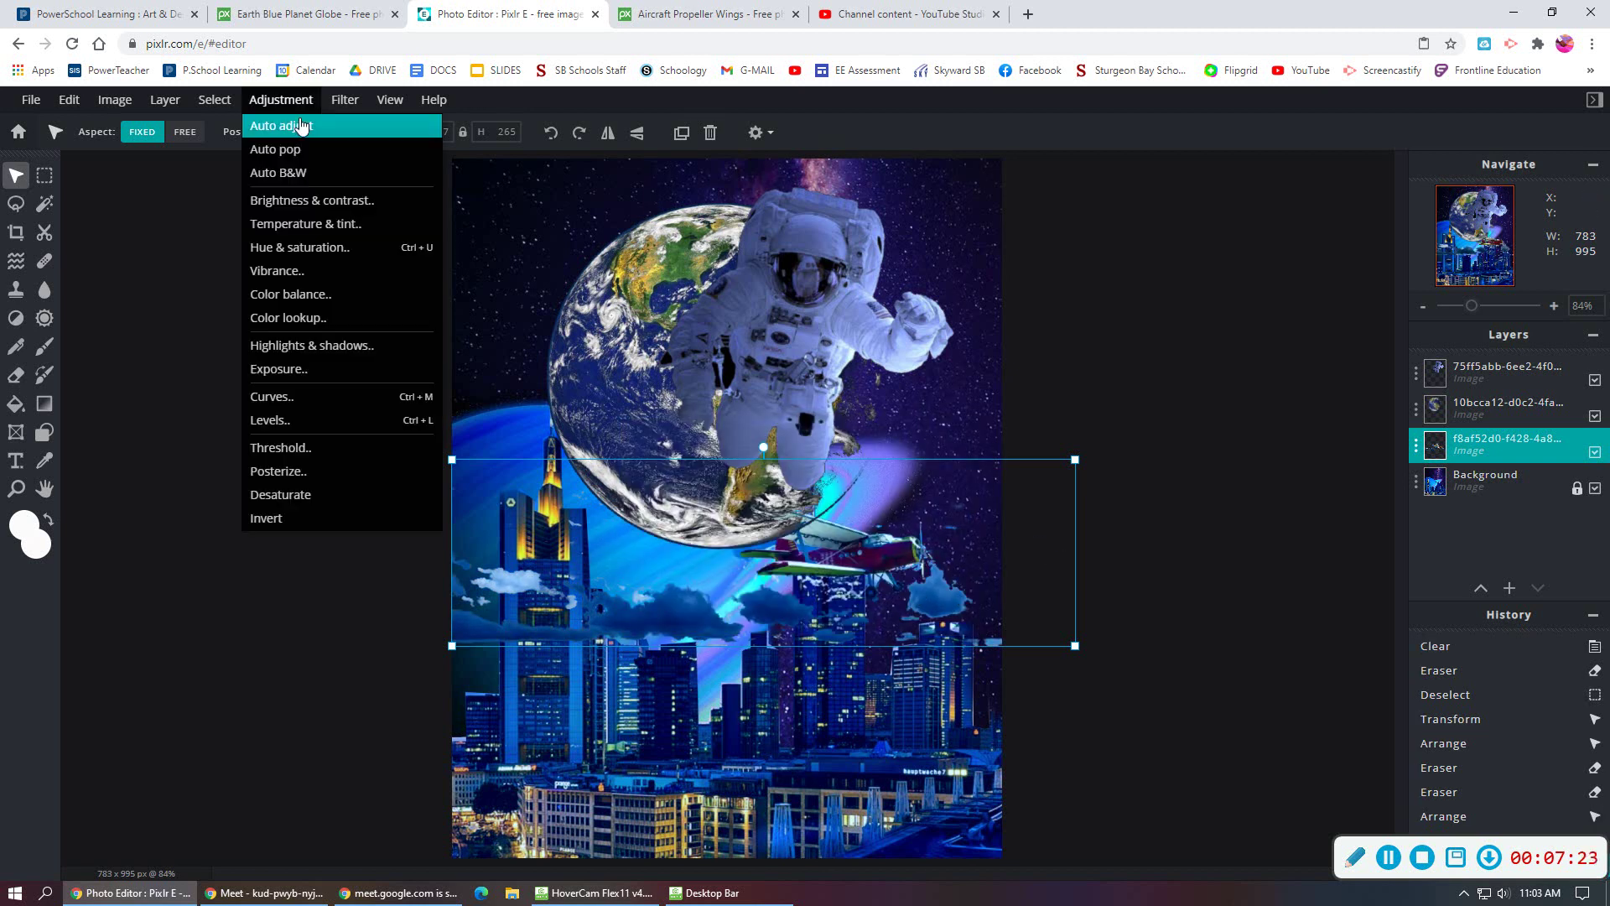
pyautogui.click(309, 339)
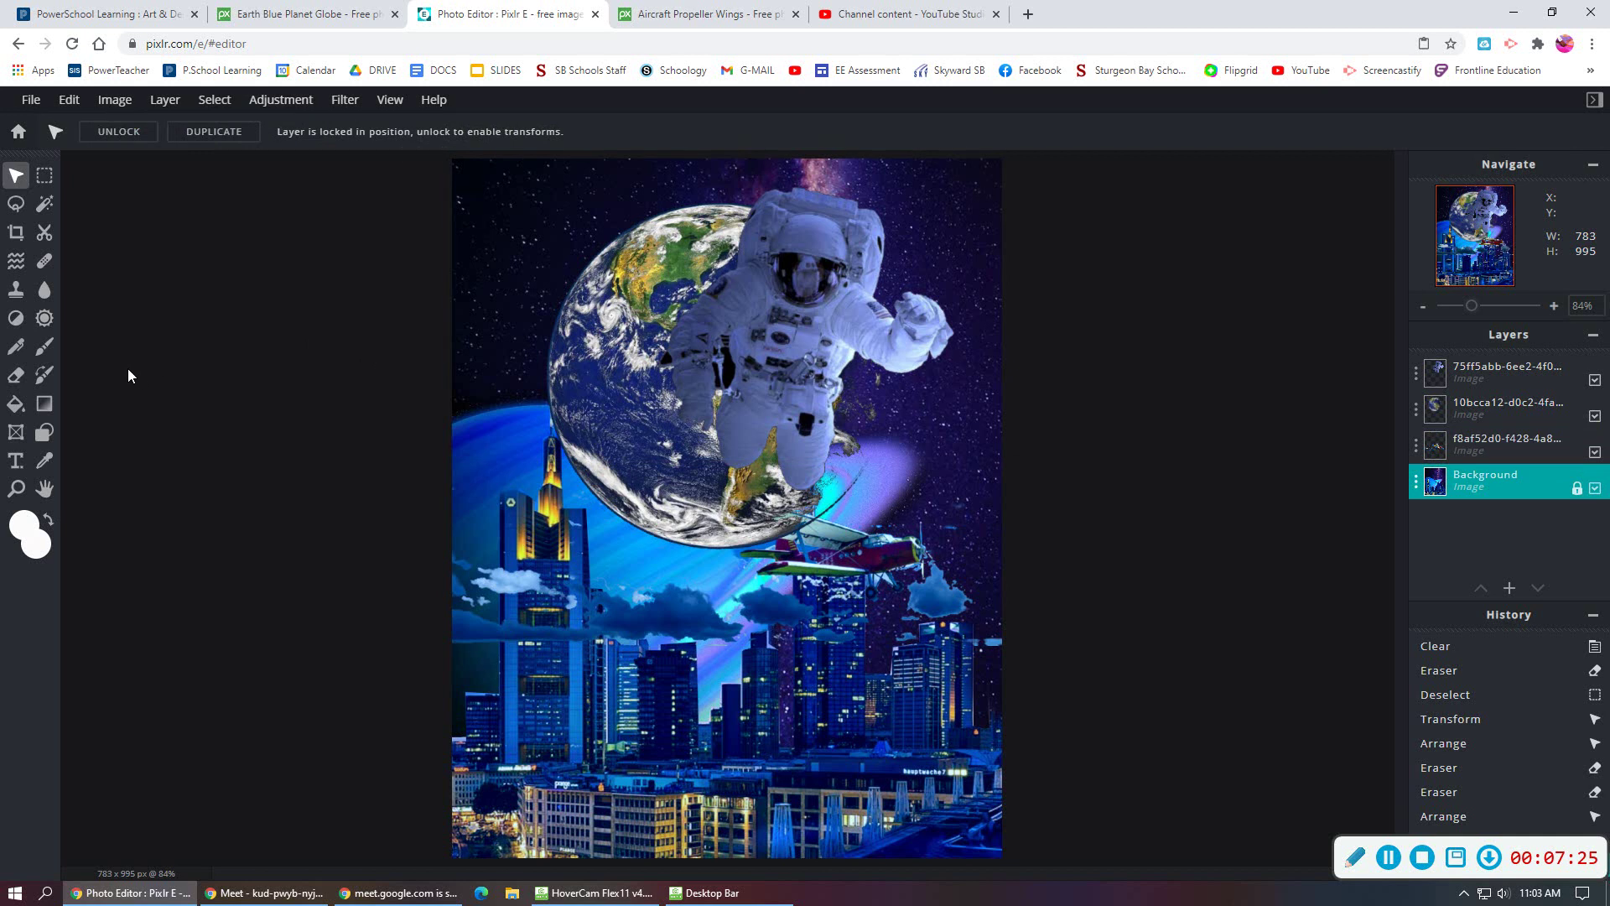
# Export the collage as a 90% quality JPG named 'Surrealism Collage' at 783 × 995 px.
pyautogui.click(31, 99)
pyautogui.click(330, 287)
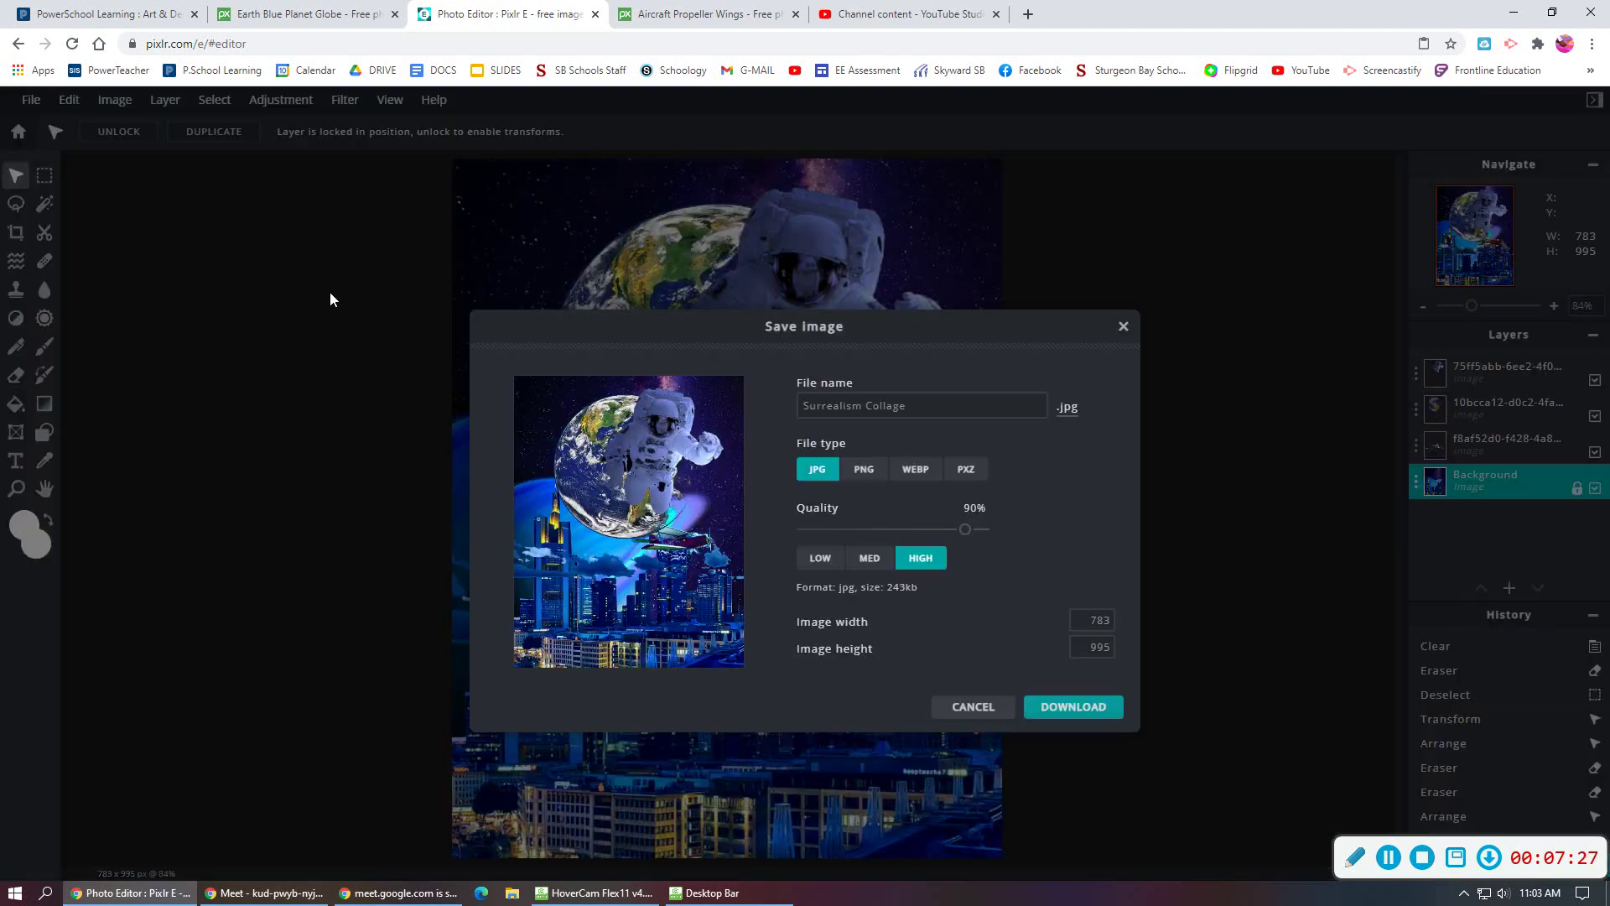
pyautogui.click(1092, 707)
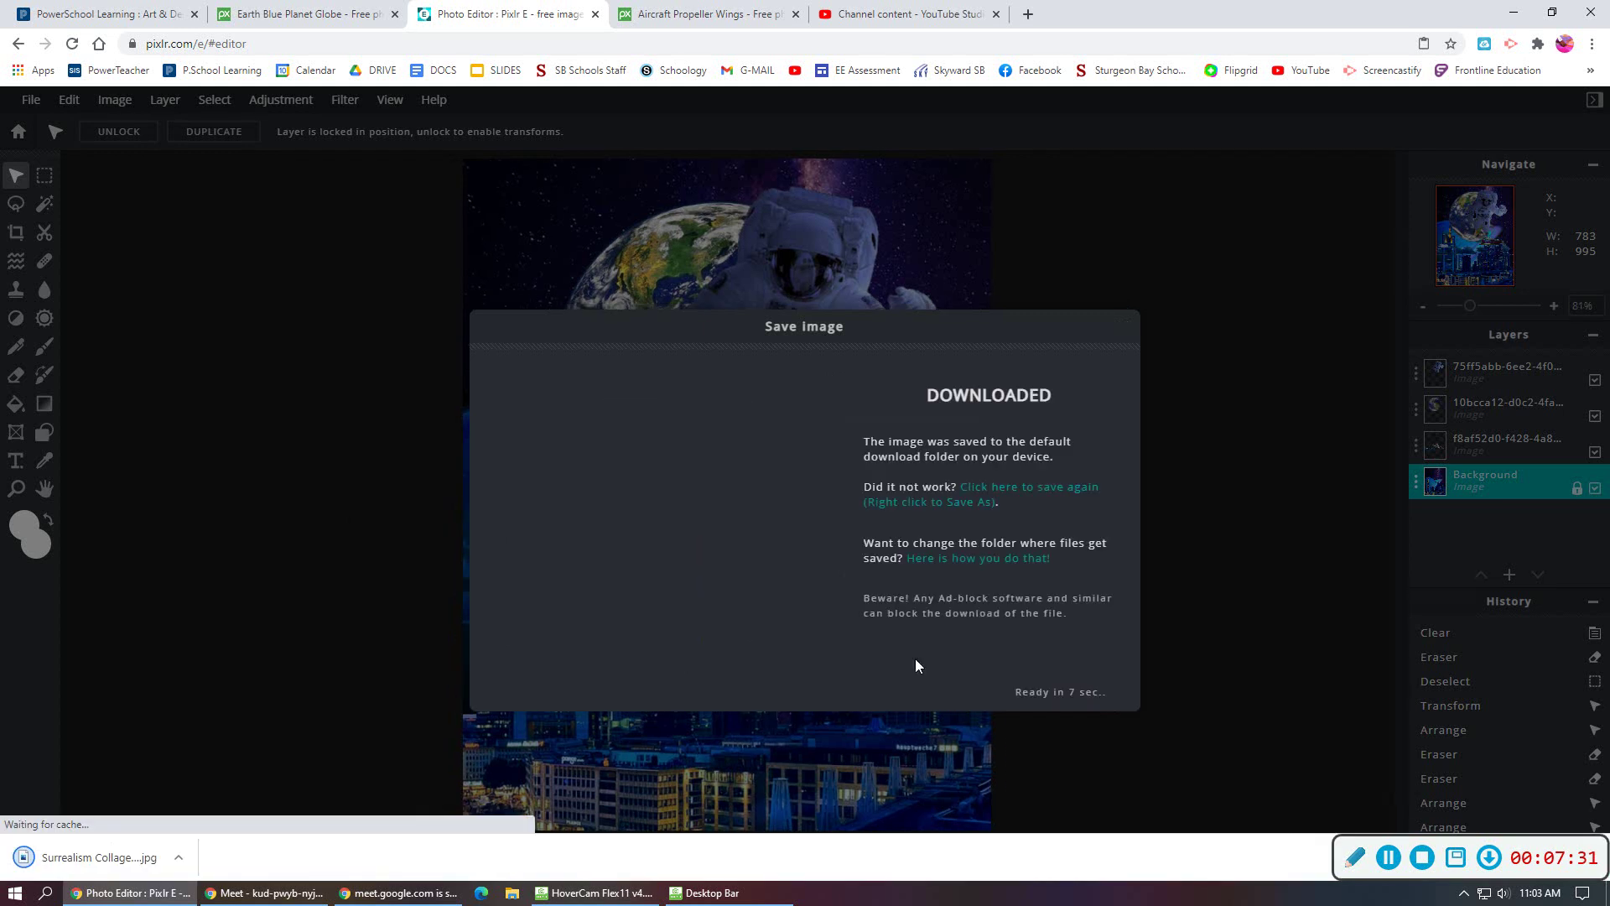